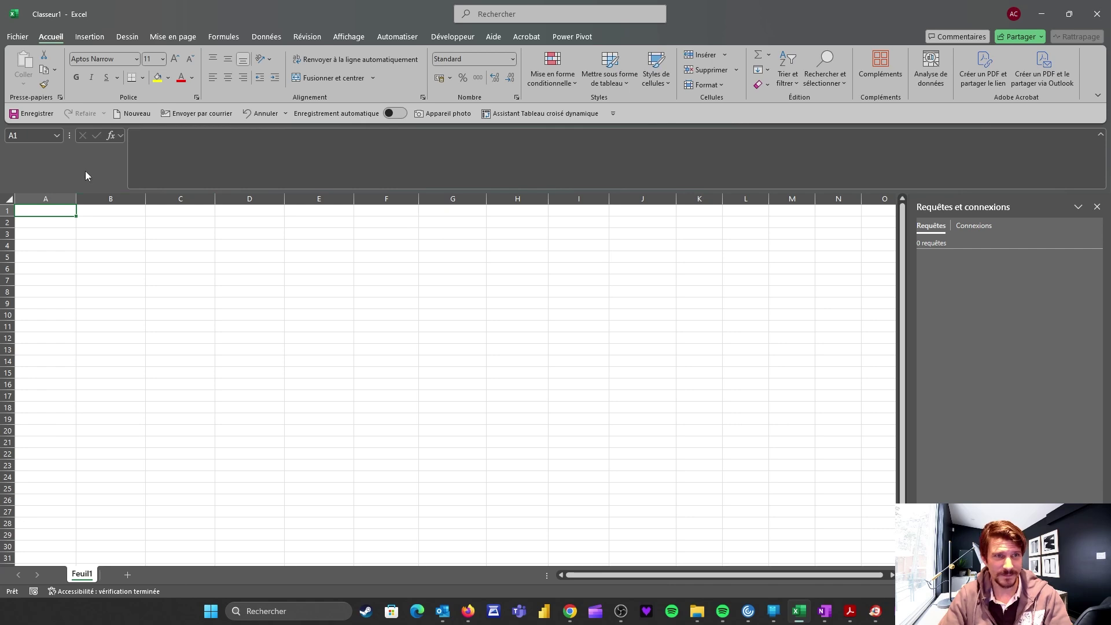
Step: Import sheet Feuil1 from the workbook Recap_Header_CleanetMeta.xlsx and open it for transformation in the Power Query editor
click(268, 38)
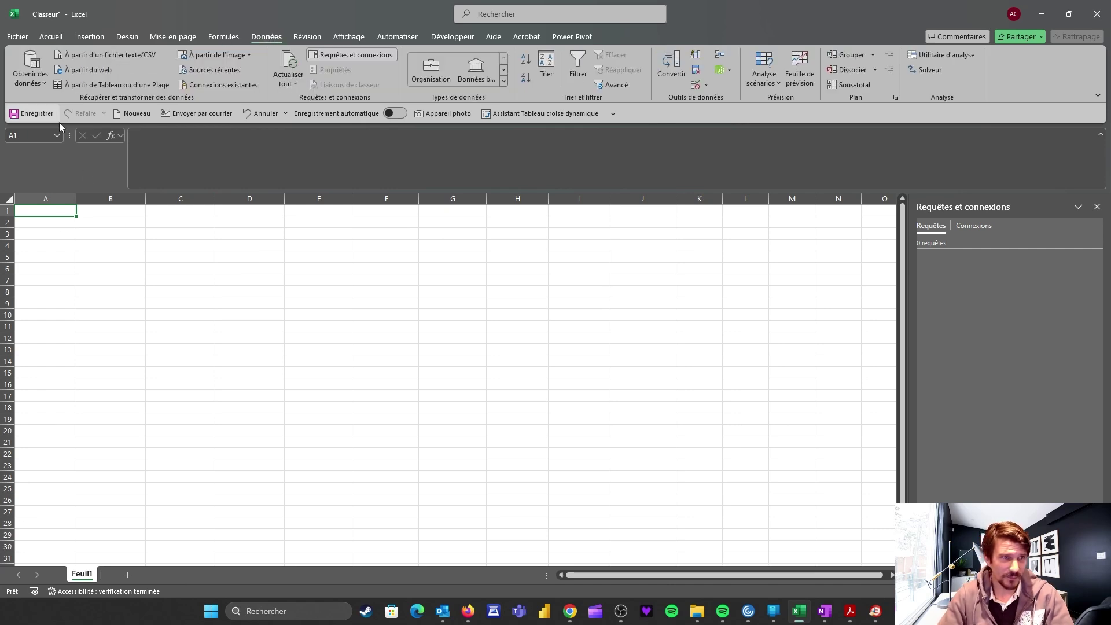
drag(49, 210, 174, 235)
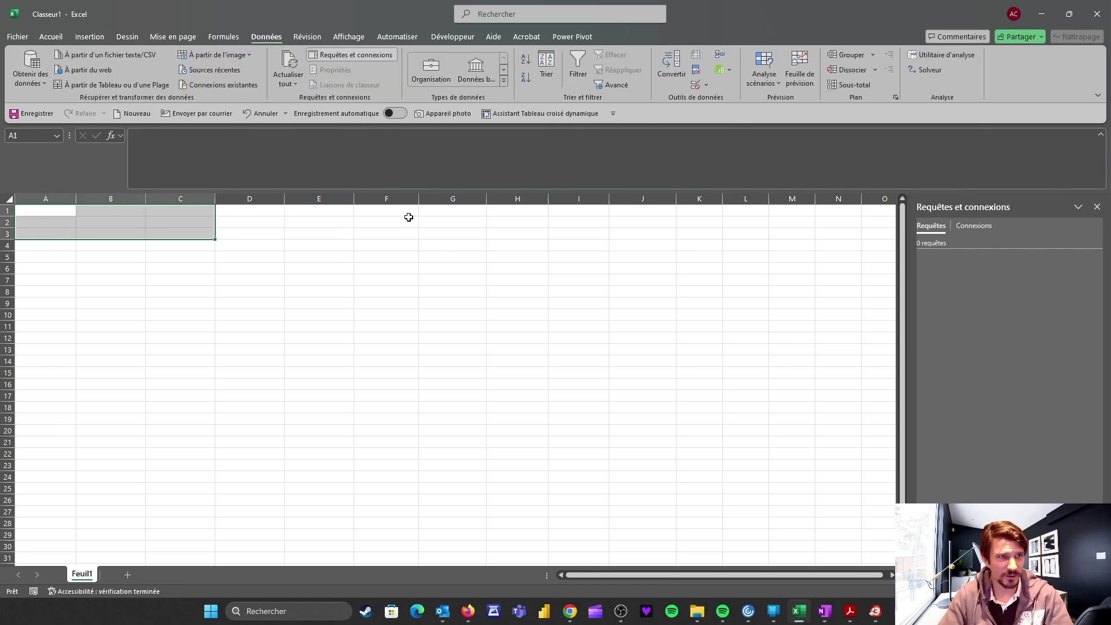
click(49, 213)
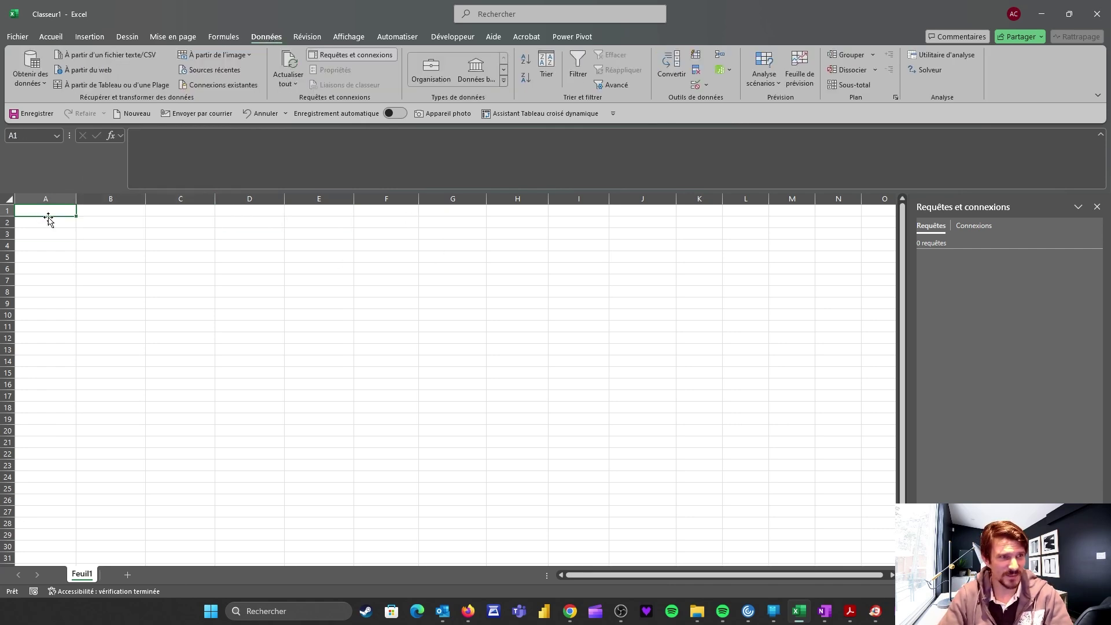
click(30, 72)
mouse_move(74, 105)
click(219, 106)
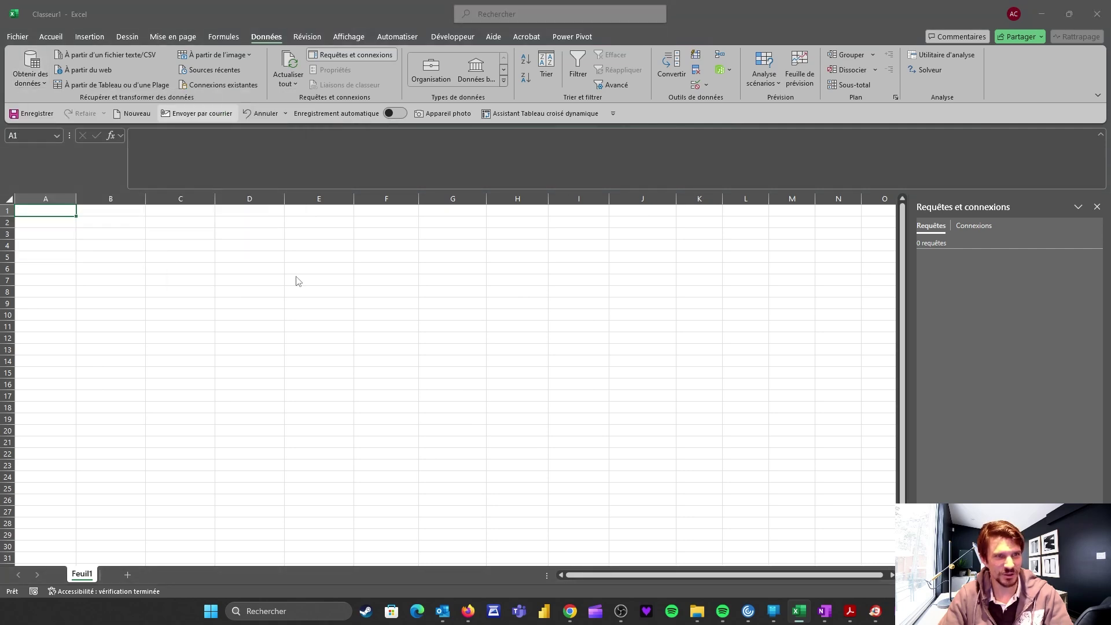
double_click(210, 93)
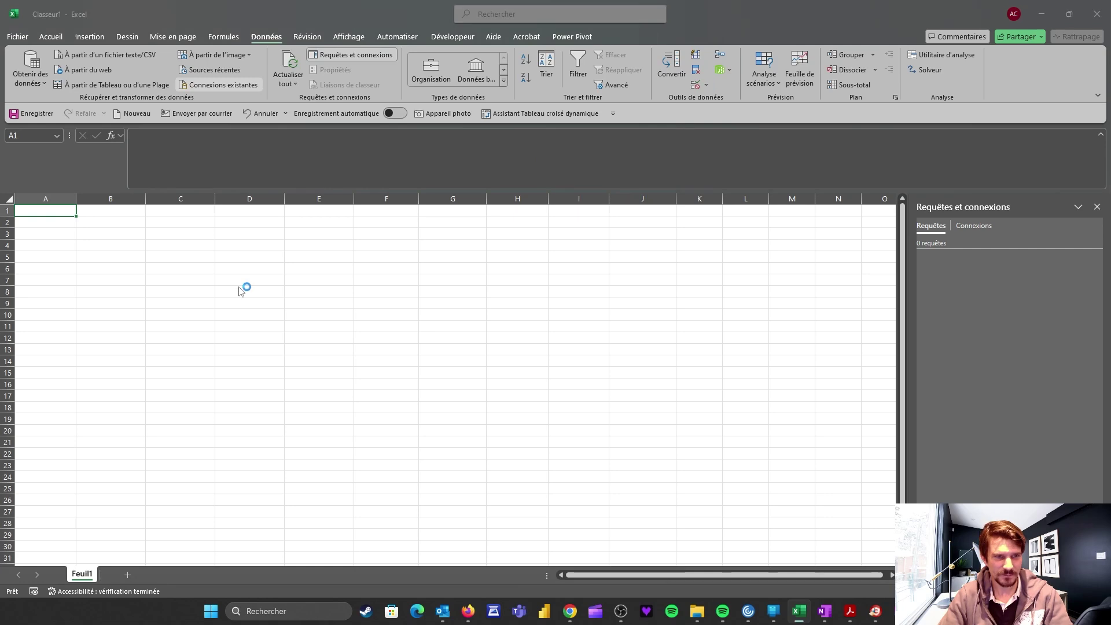
click(354, 207)
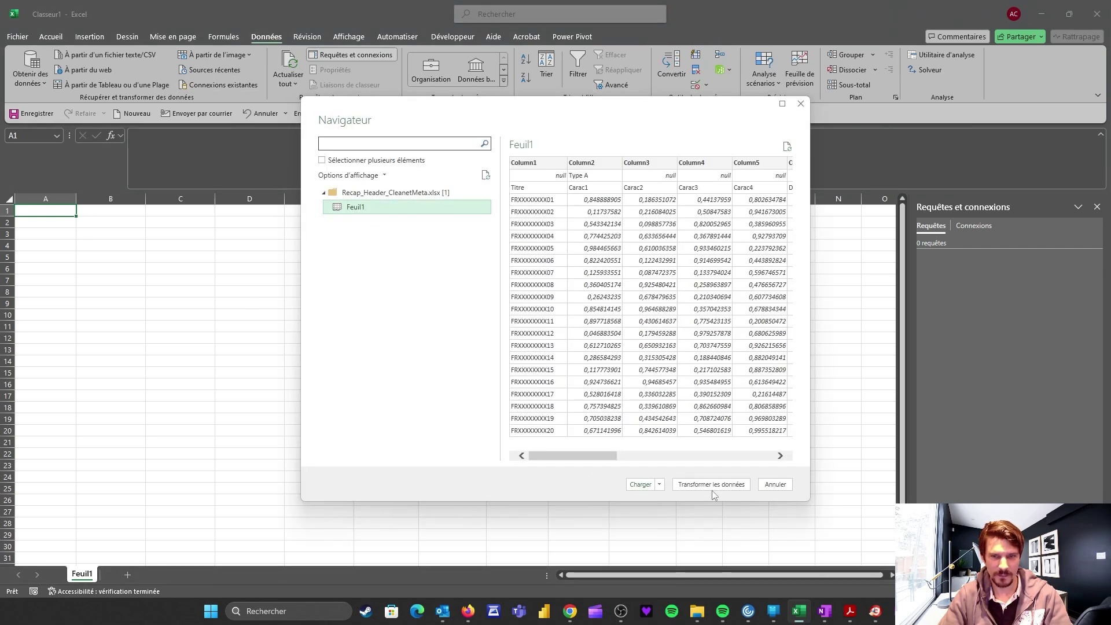
click(711, 485)
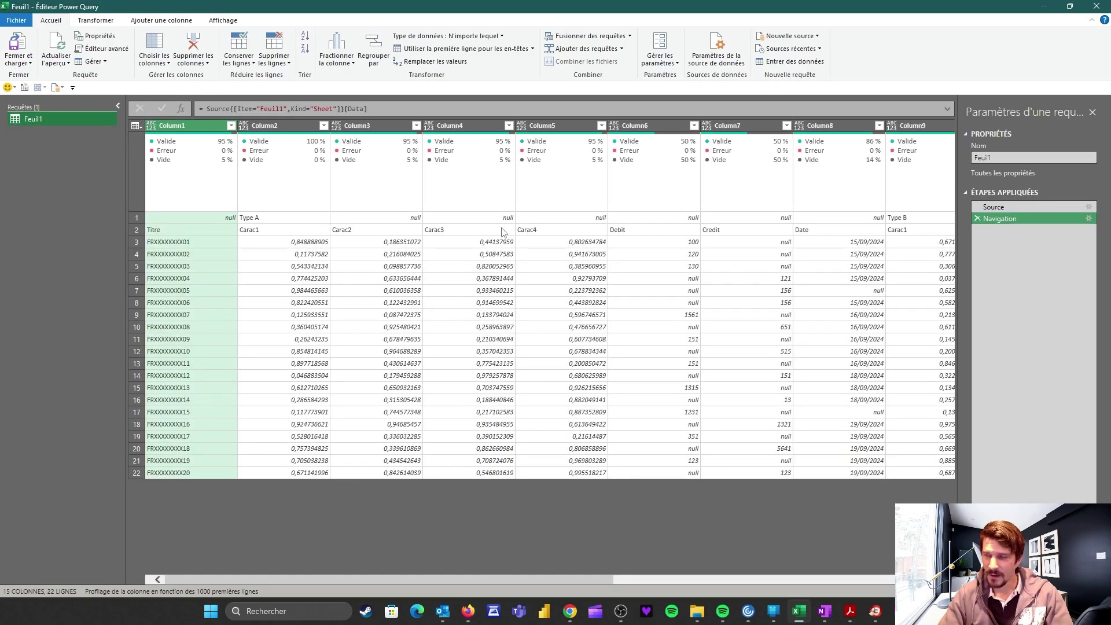
Step: Examine the two header rows, the title column and the Type A and Type B column groups of the imported table
click(326, 271)
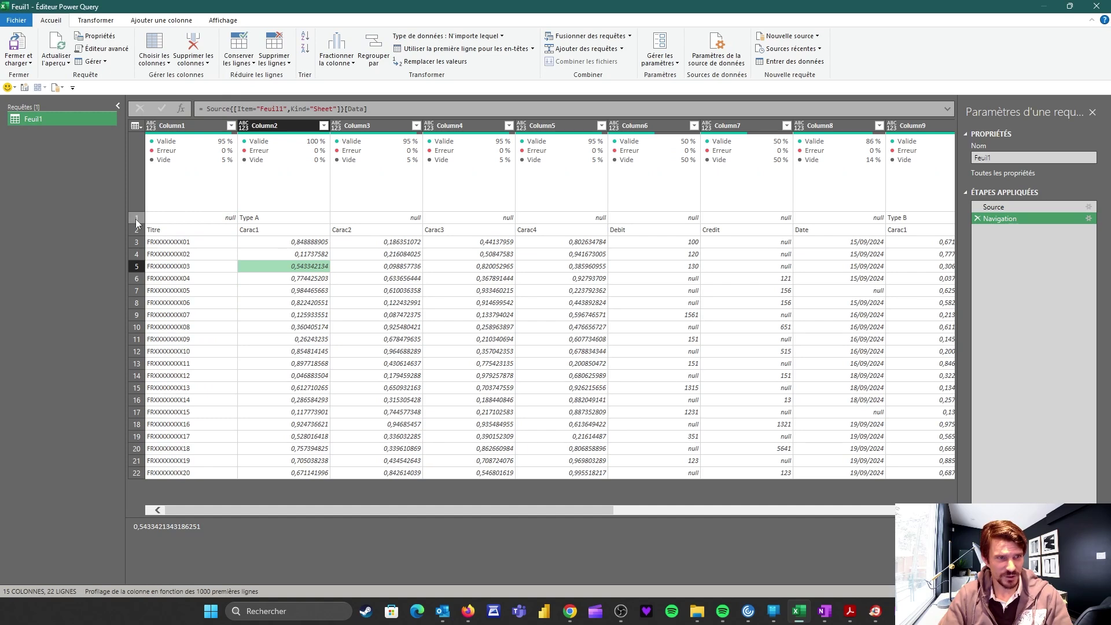
click(138, 230)
click(185, 315)
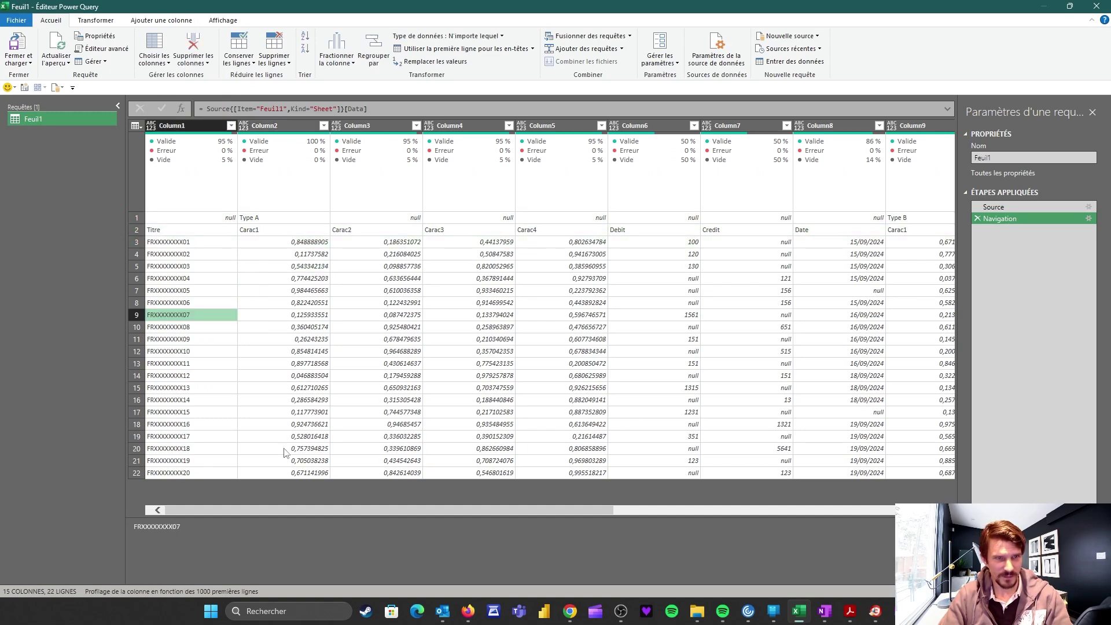
scroll(313, 510, right, 10)
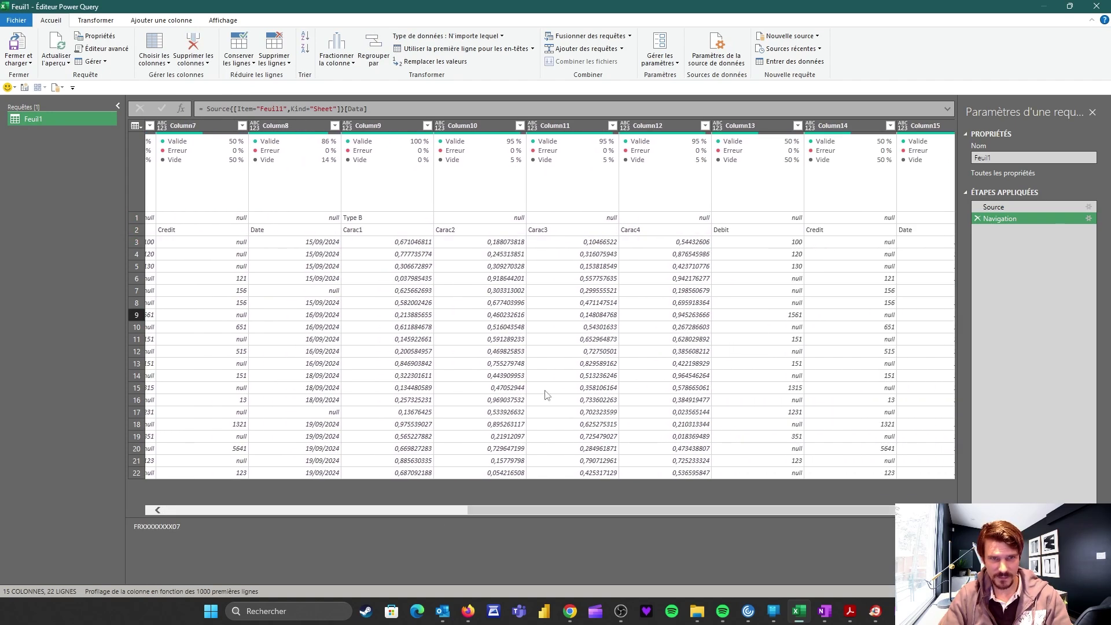
click(373, 123)
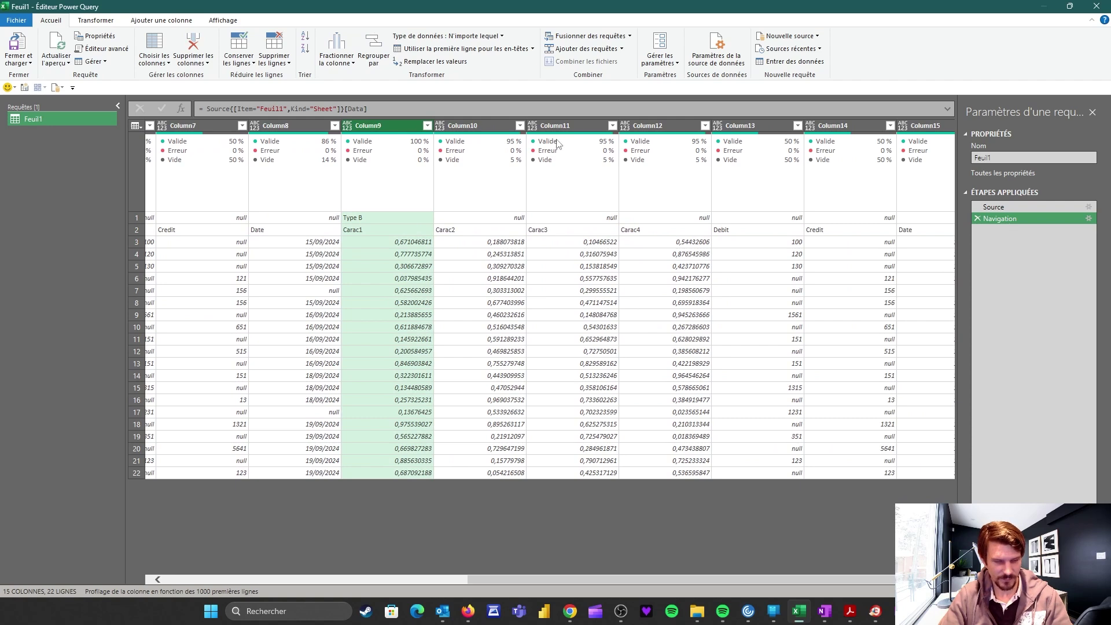
shift+click(929, 124)
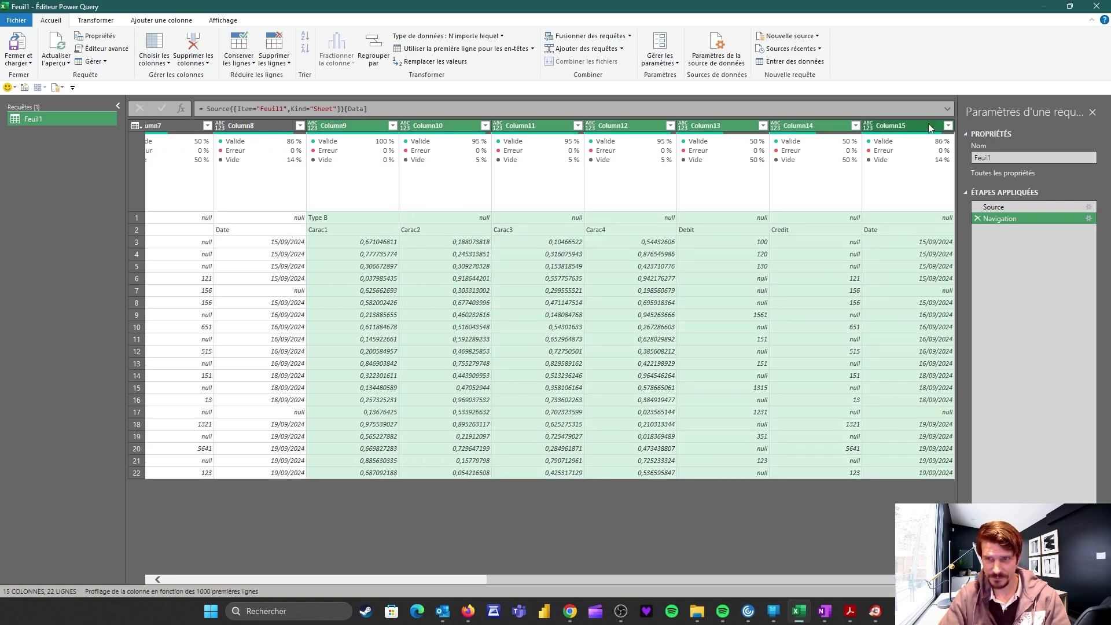
click(316, 223)
drag(521, 510, 188, 503)
click(275, 123)
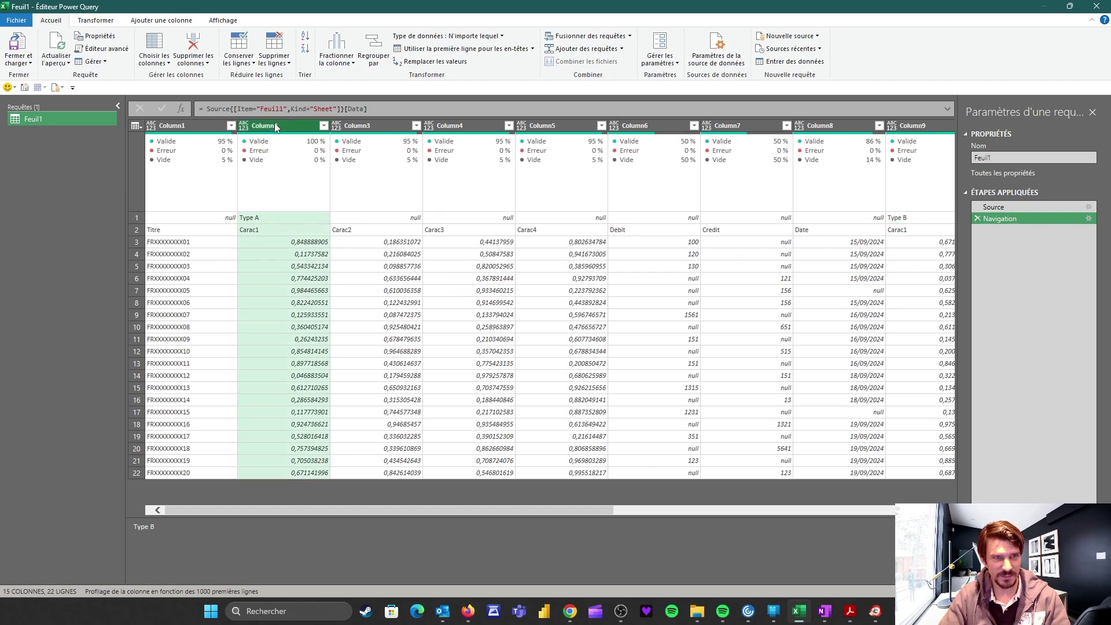
shift+click(836, 124)
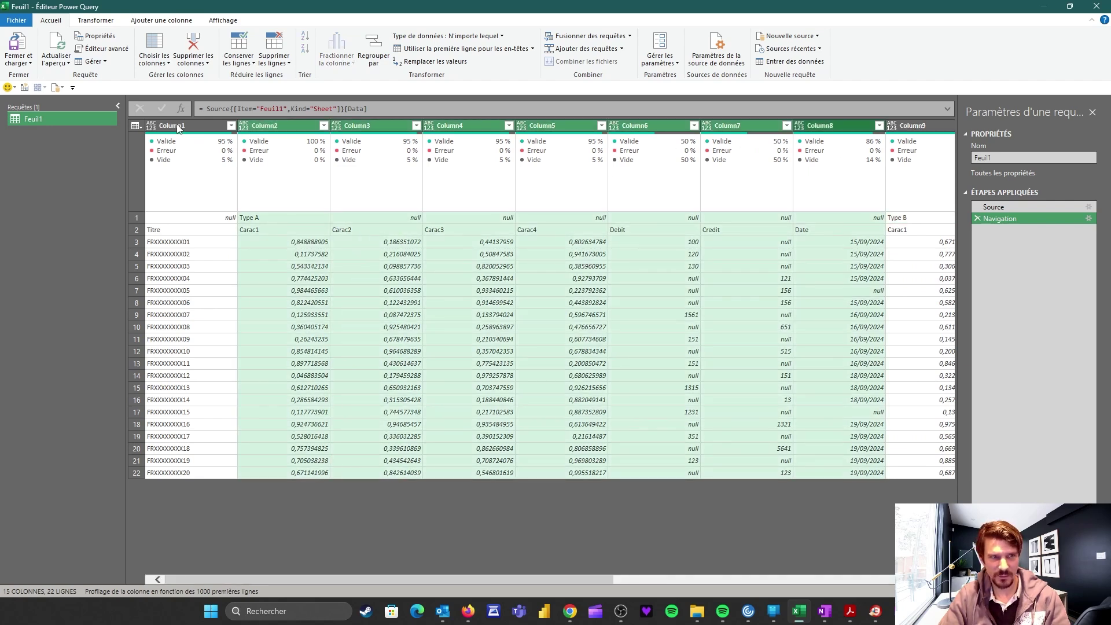
drag(307, 579, 614, 579)
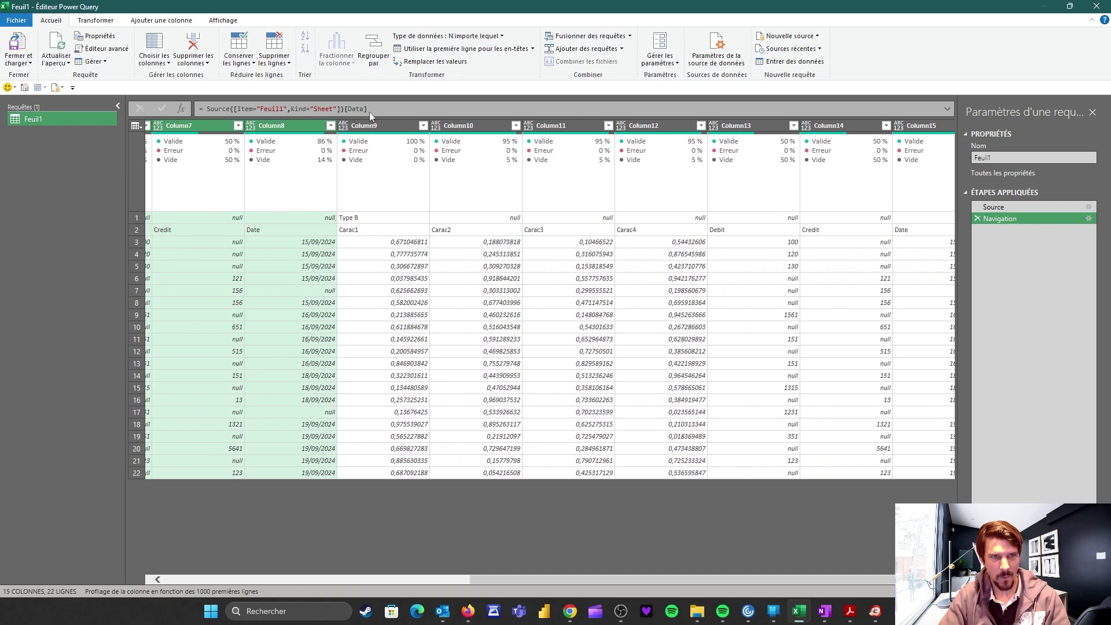
click(370, 125)
shift+click(922, 126)
drag(696, 576, 371, 565)
click(133, 220)
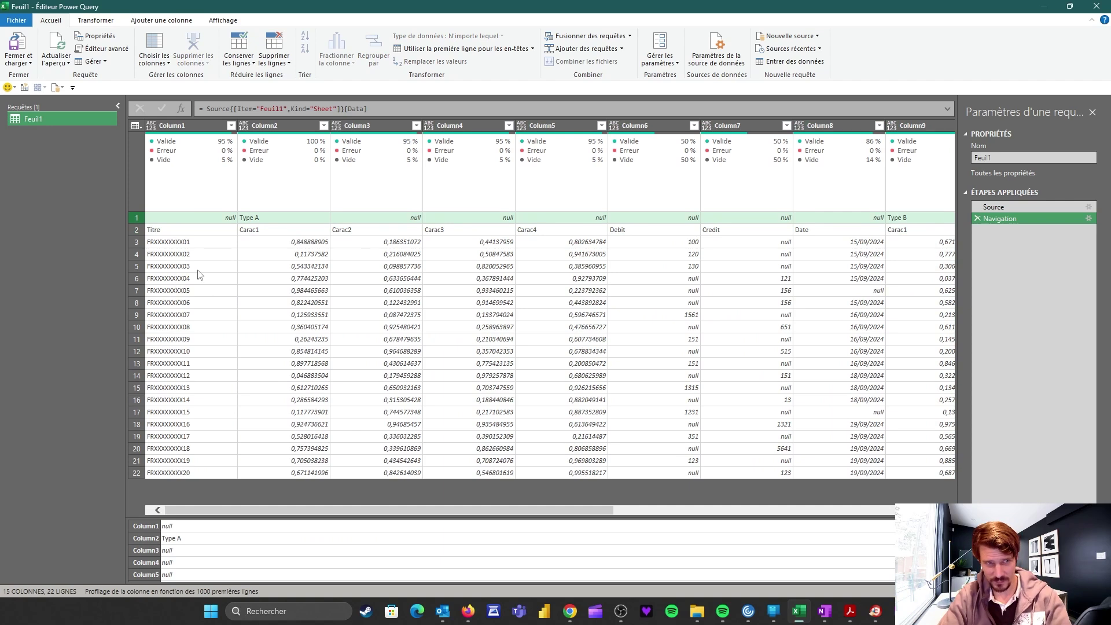
Step: Add a custom query step that references the Navigation step and rename it Base
click(181, 109)
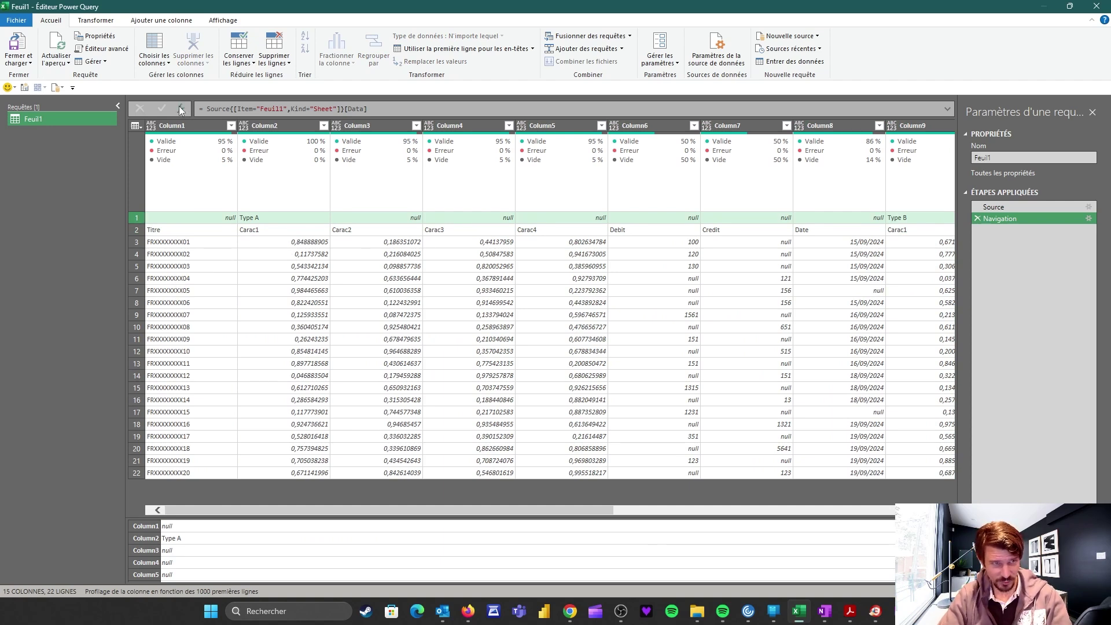
right_click(1003, 230)
click(1013, 255)
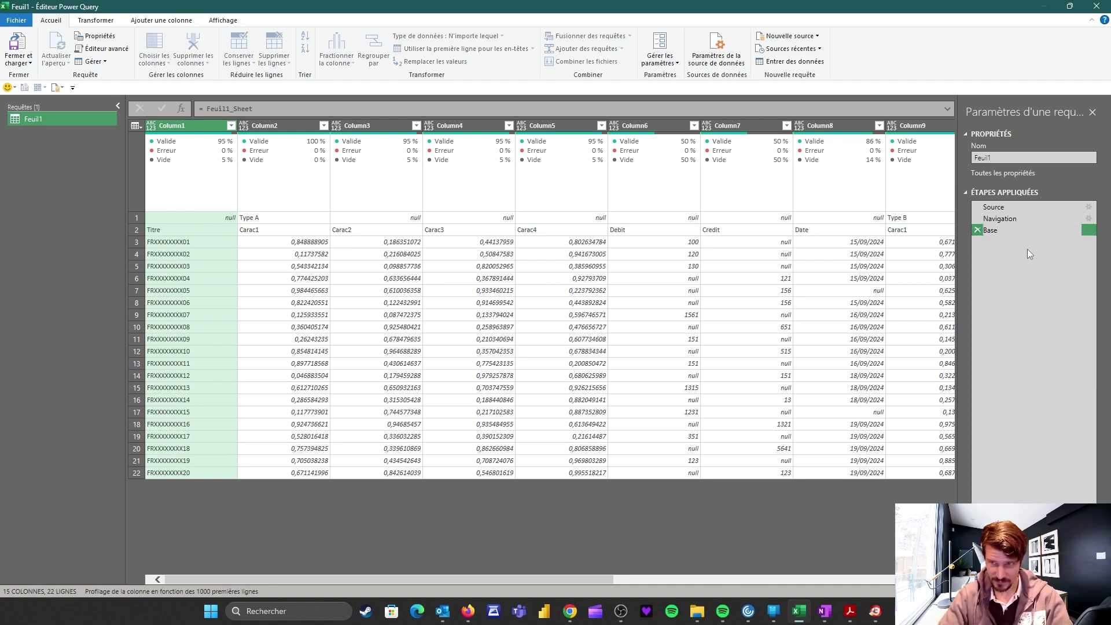
text(Base)
key(Return)
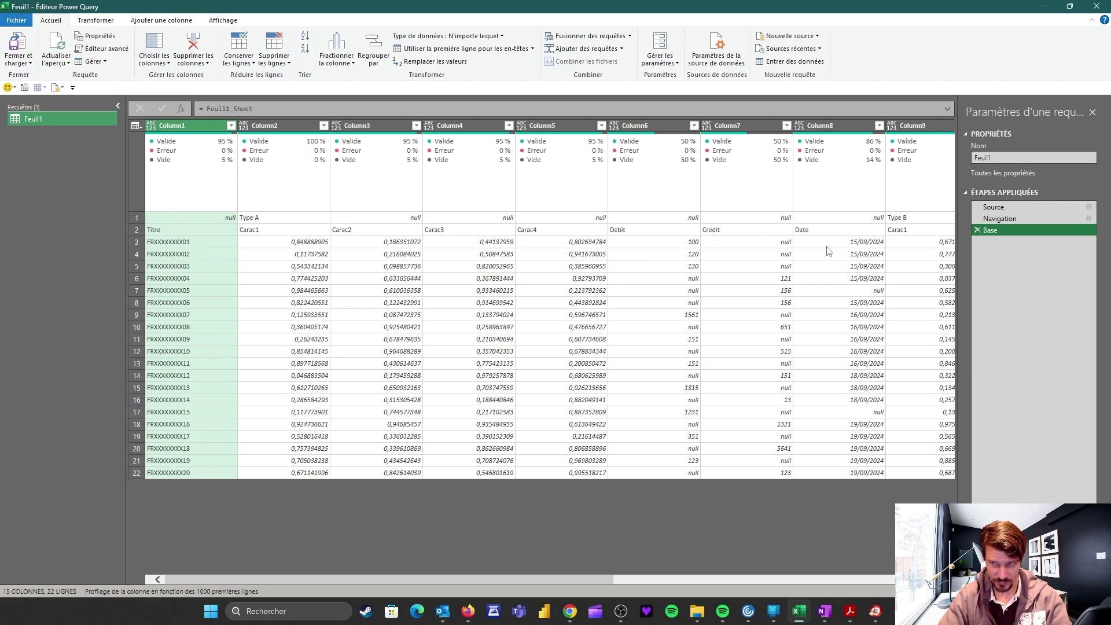
drag(988, 219, 978, 215)
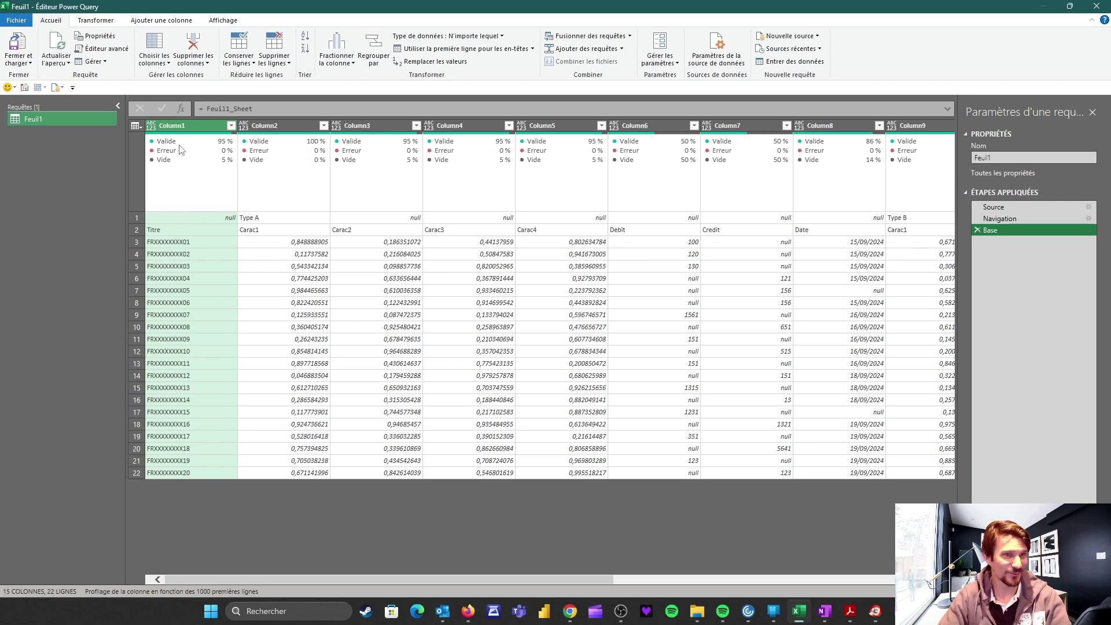
Step: Add a custom step that keeps only the two header rows with the formula Table.FirstN(Base,2)
click(182, 108)
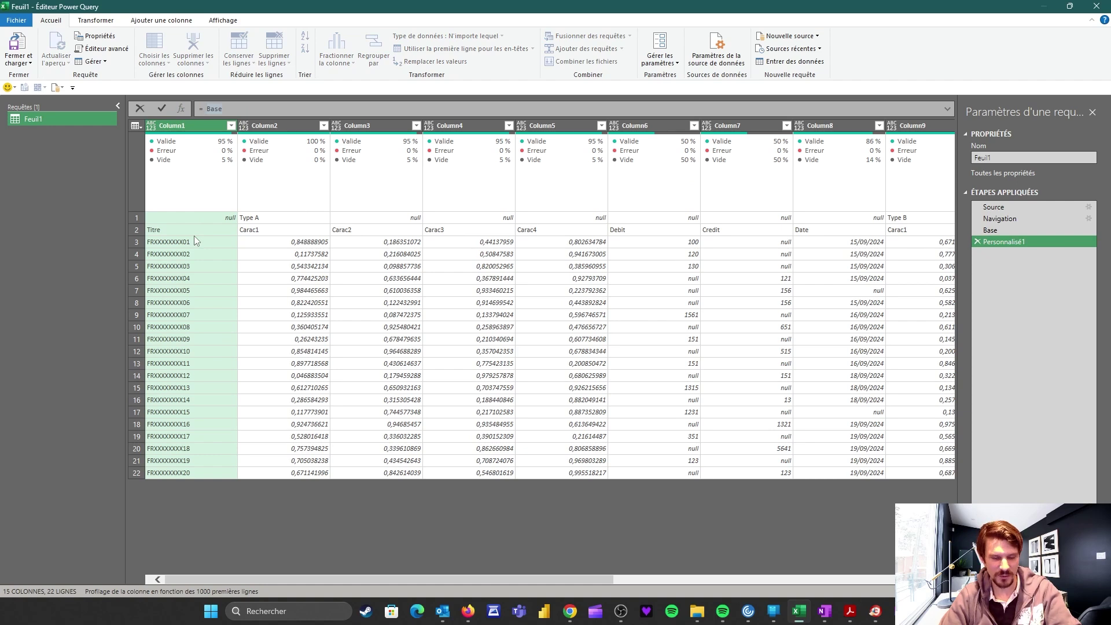
text(/)
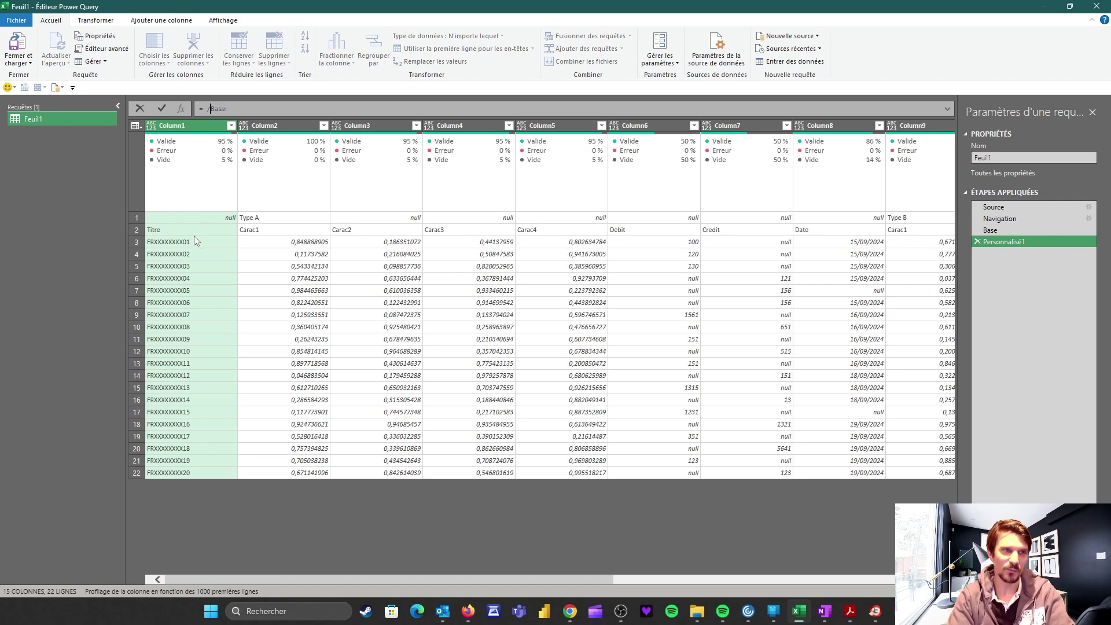
key(ctrl+space)
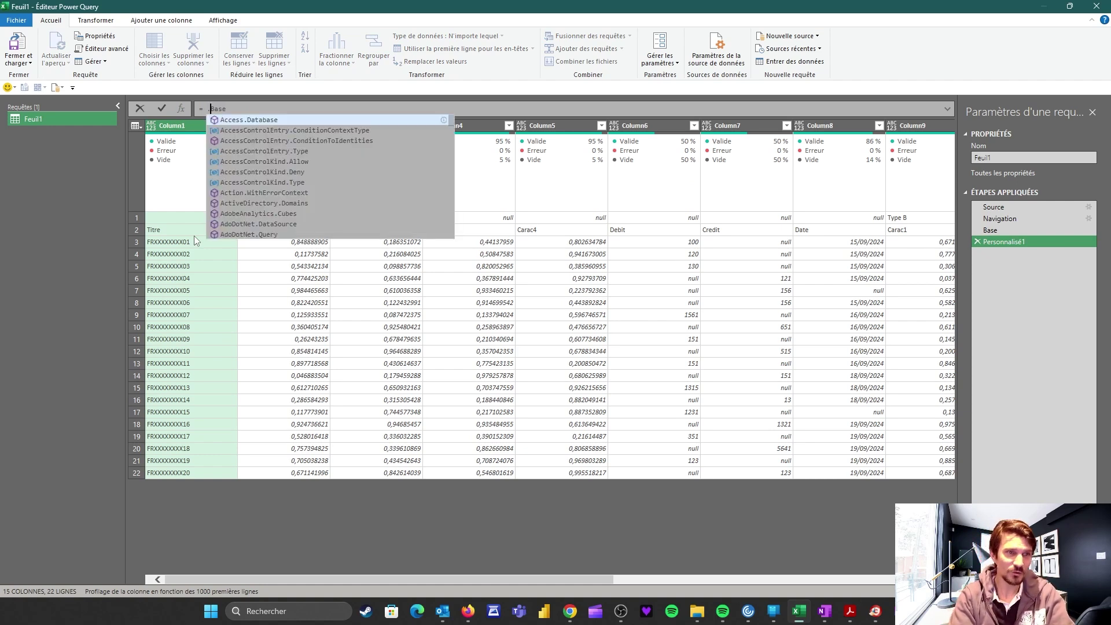
text(Finrst)
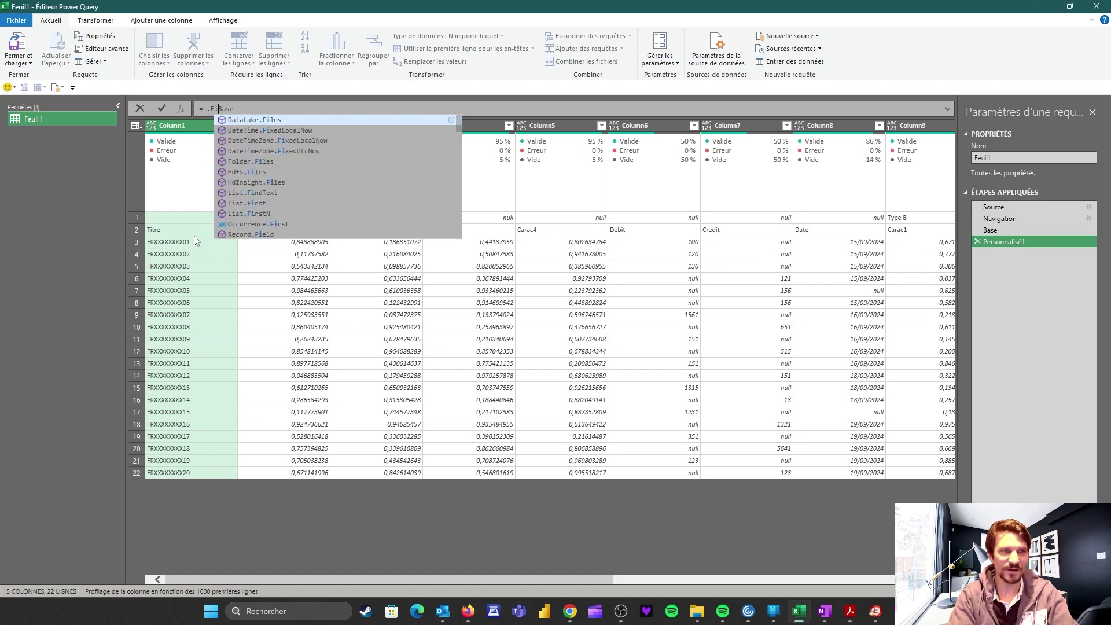
key(BackSpace)
key(BackSpace)
key(BackSpace)
key(BackSpace)
text(rs)
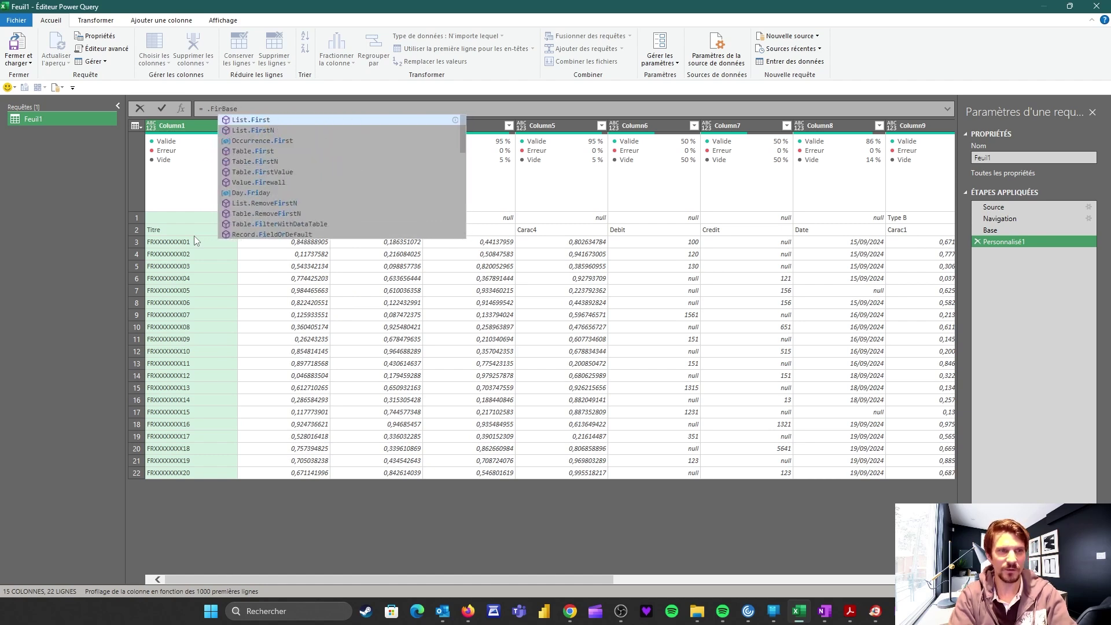
text(tn)
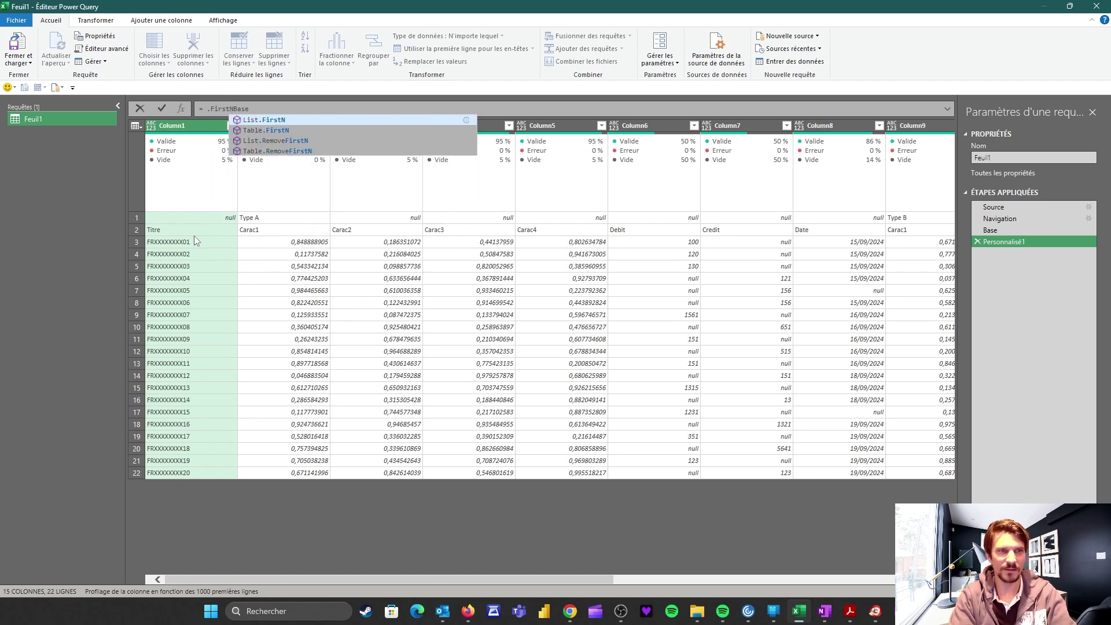
key(Down)
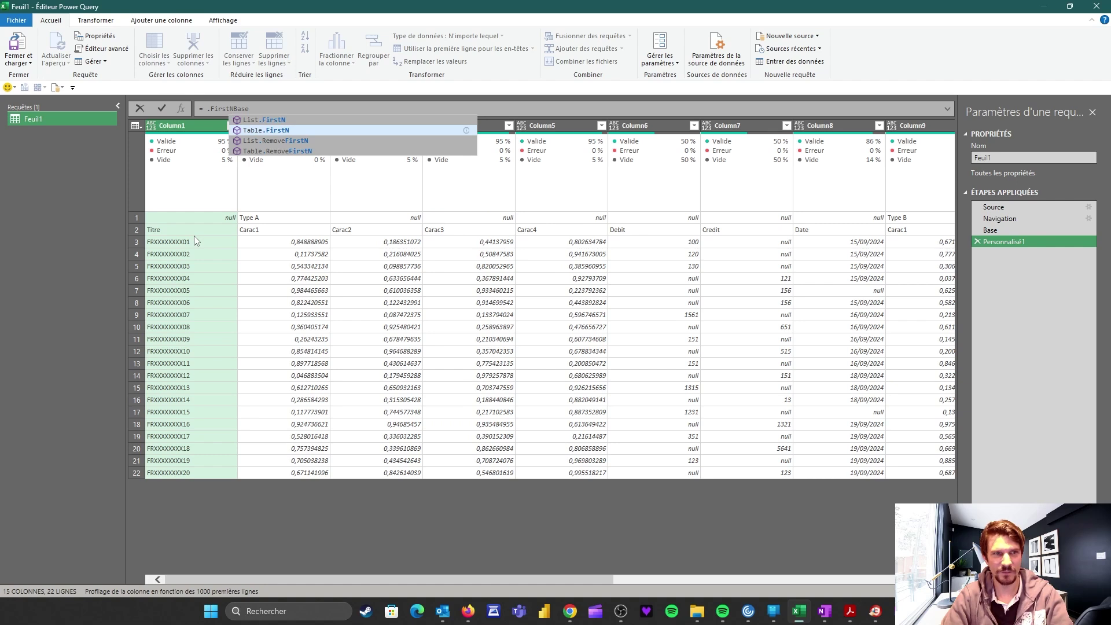
key(Tab)
text(()
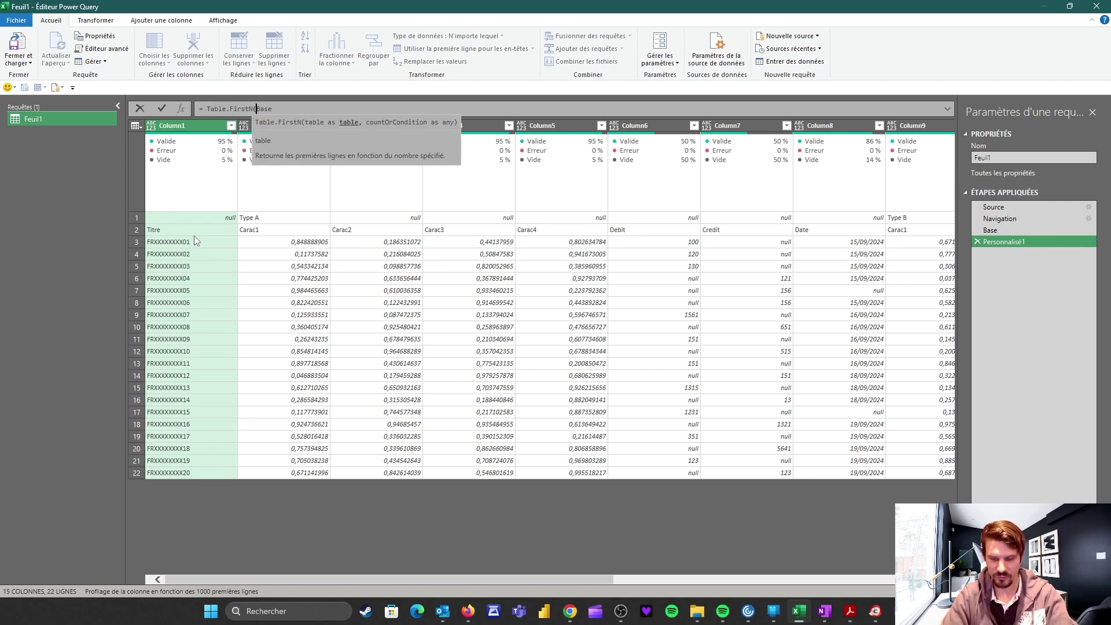
key(End)
text(,2))
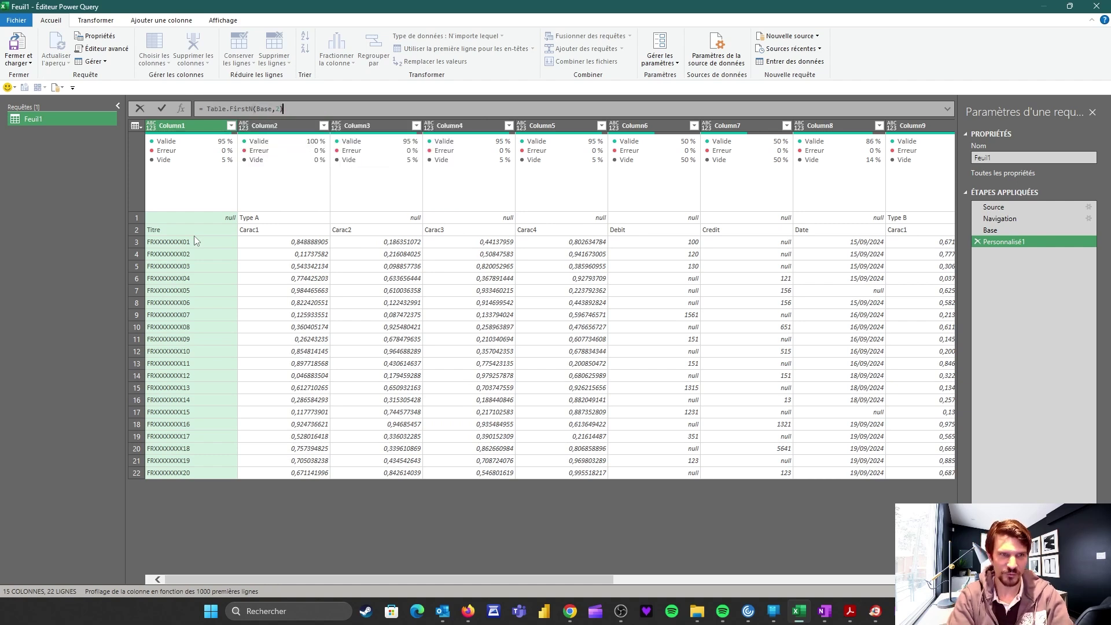
key(Return)
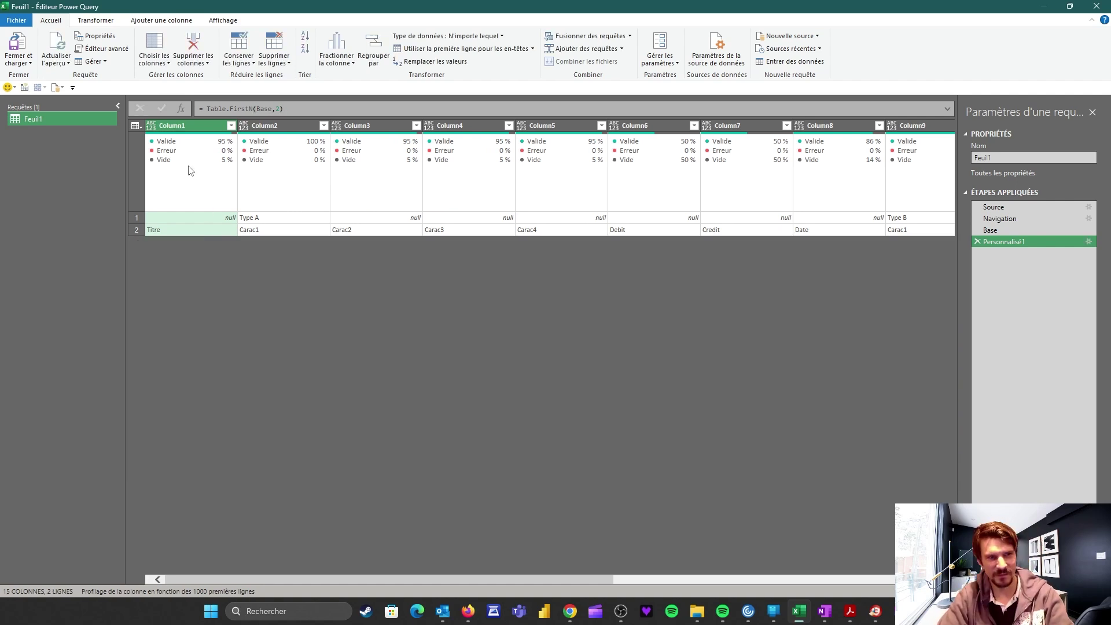
Step: Transpose the two header rows by wrapping the step's formula as Table.Transpose(Table.FirstN(Base,2))
click(137, 229)
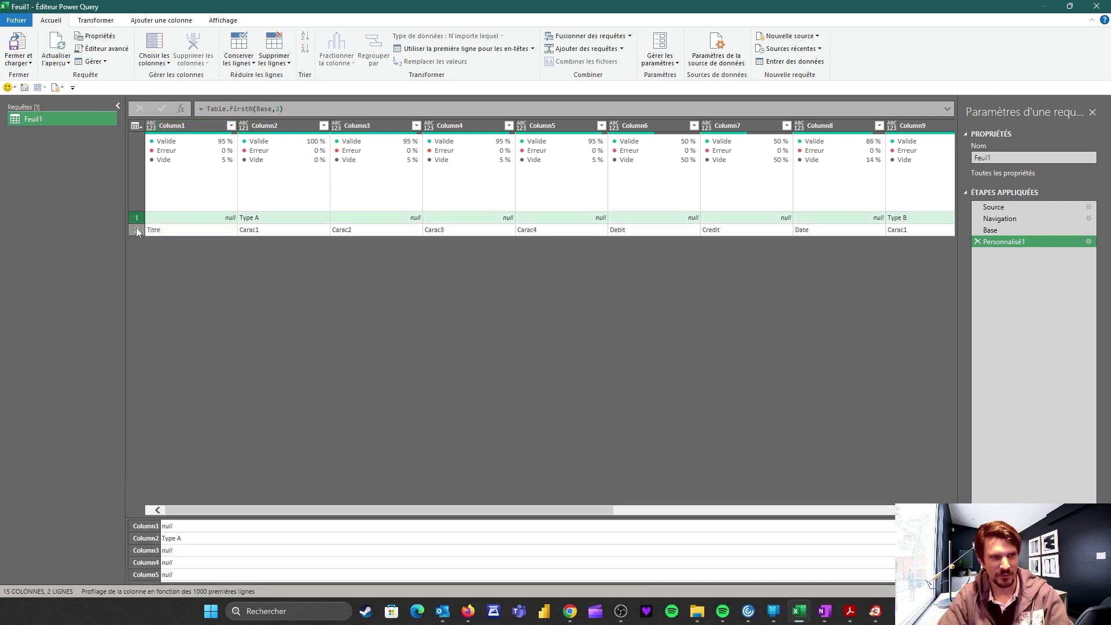
click(139, 217)
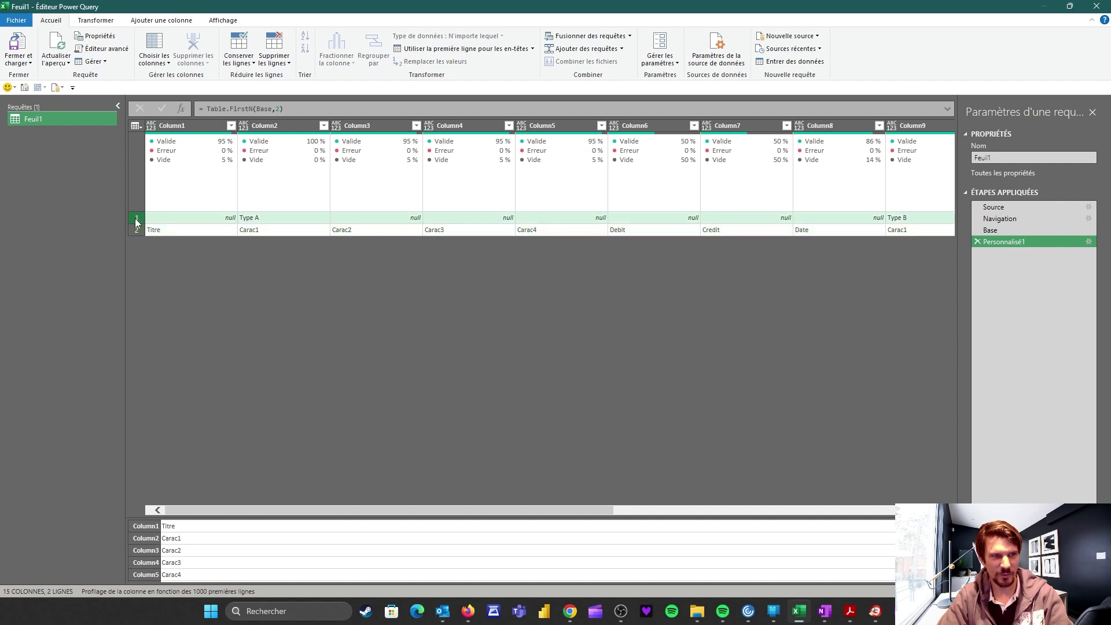
click(138, 228)
click(207, 108)
text(Table.Tr)
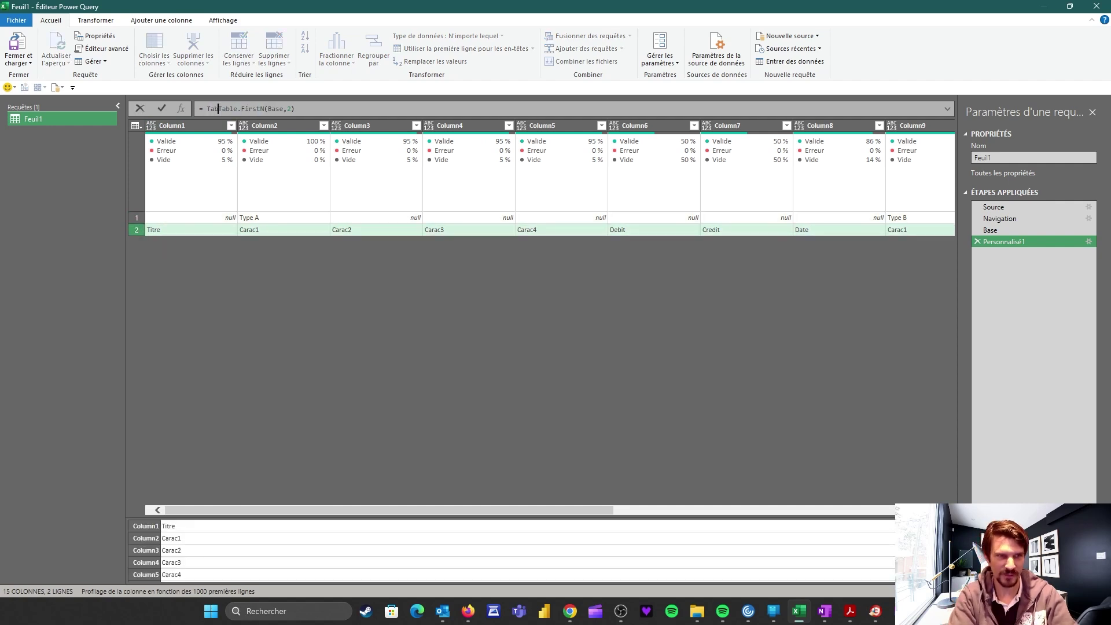
text(ansp)
key(Tab)
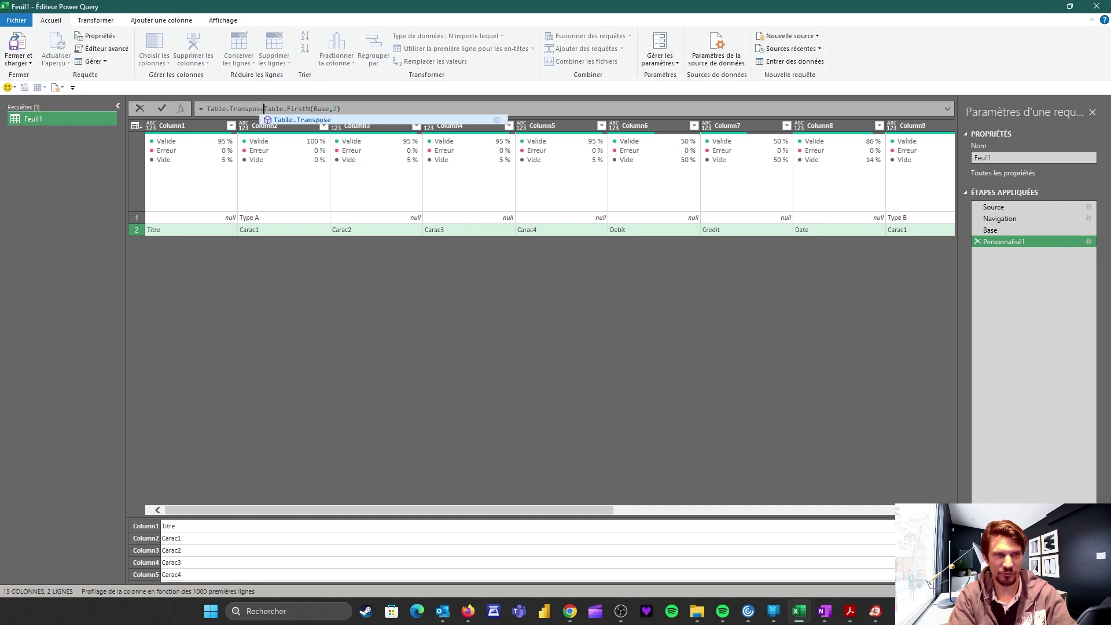
text(()
key(End)
text())
key(Return)
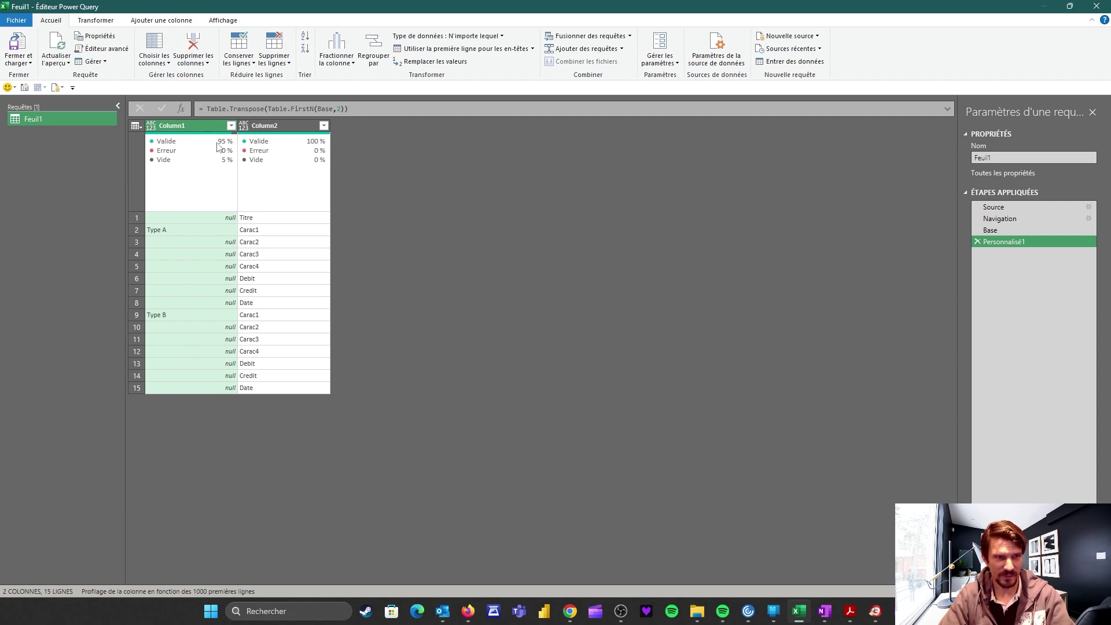
Step: Wrap the transposed header formula in Table.FillDown, with a comma after the table argument ready for the columns list
click(208, 109)
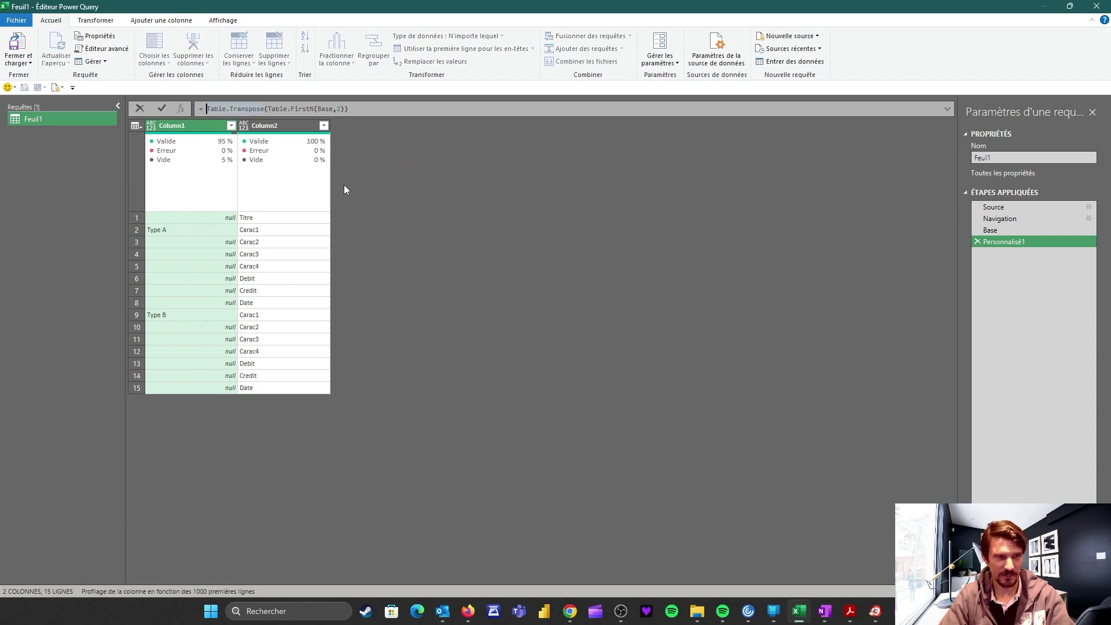
text(Tab)
text(le.Fil)
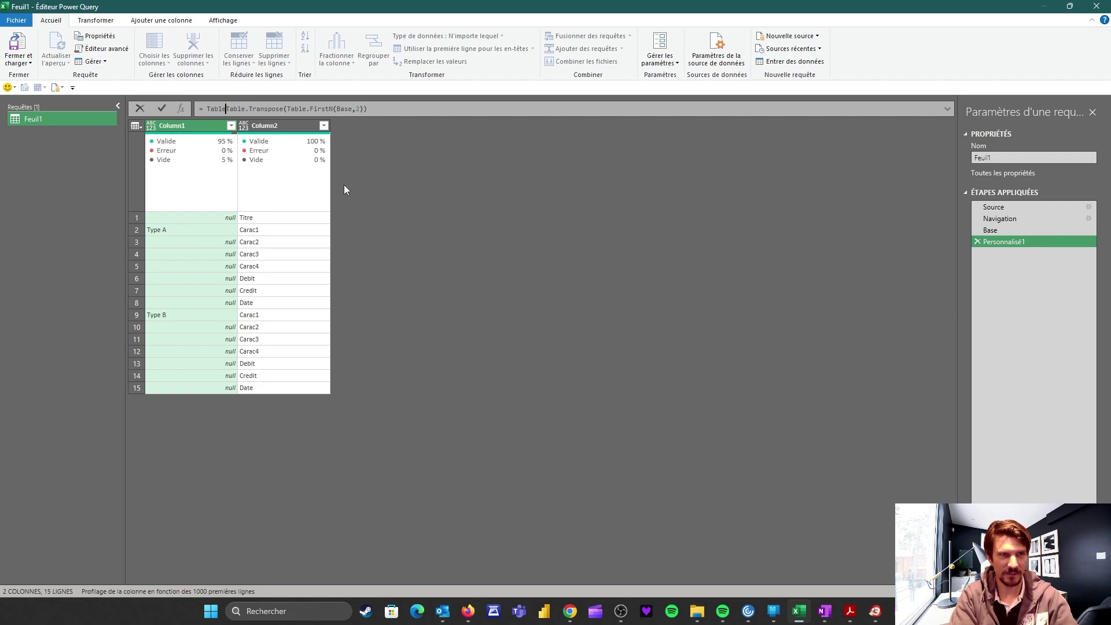
text(lDown)
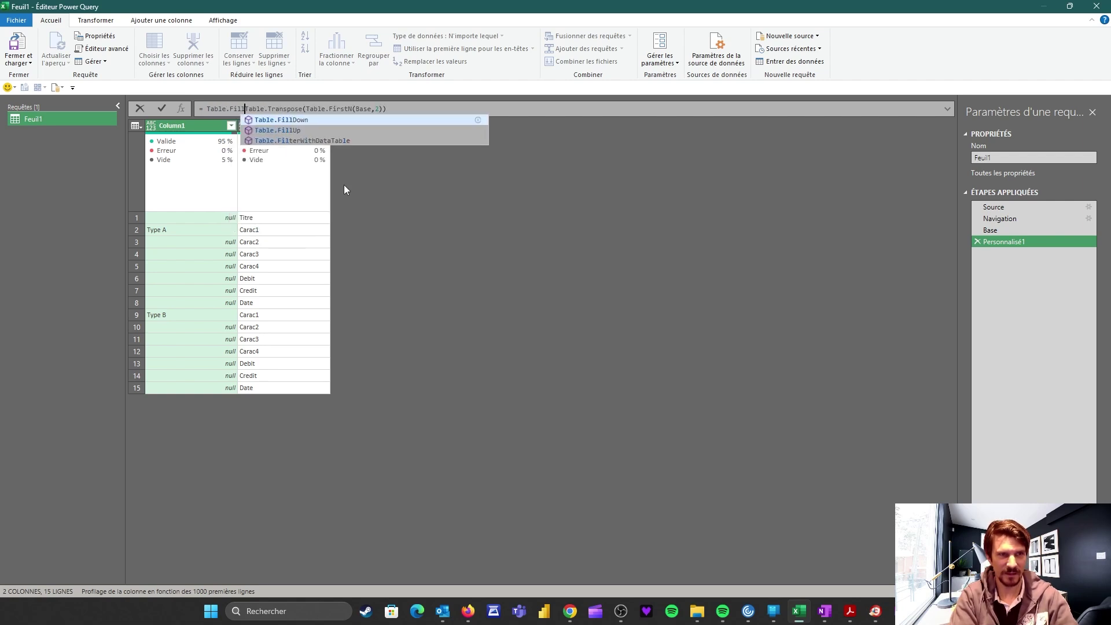
text(()
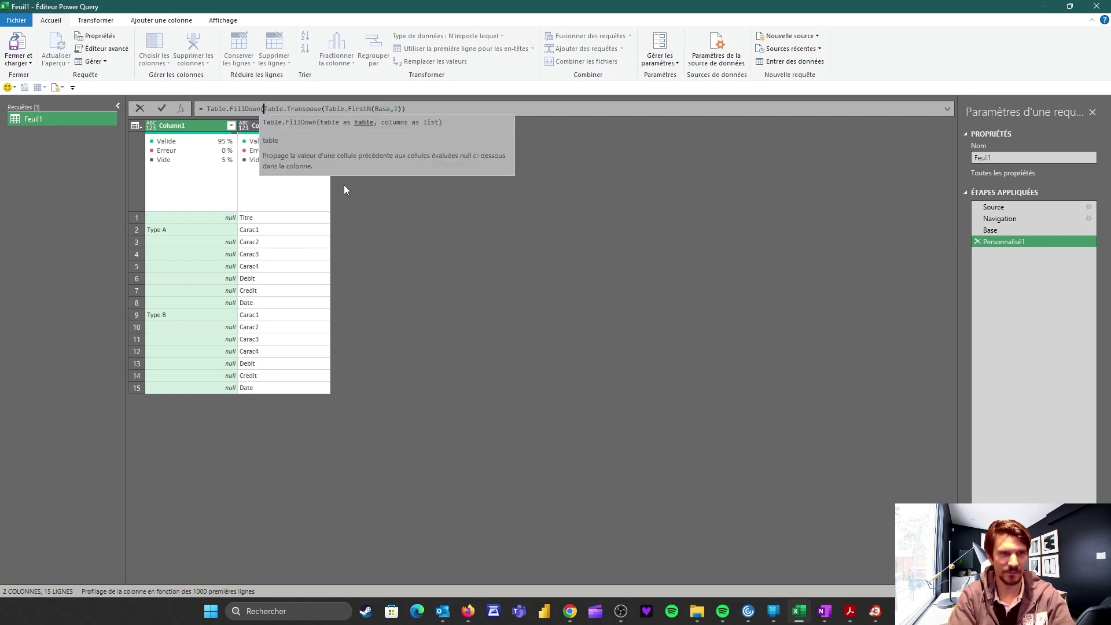
key(End)
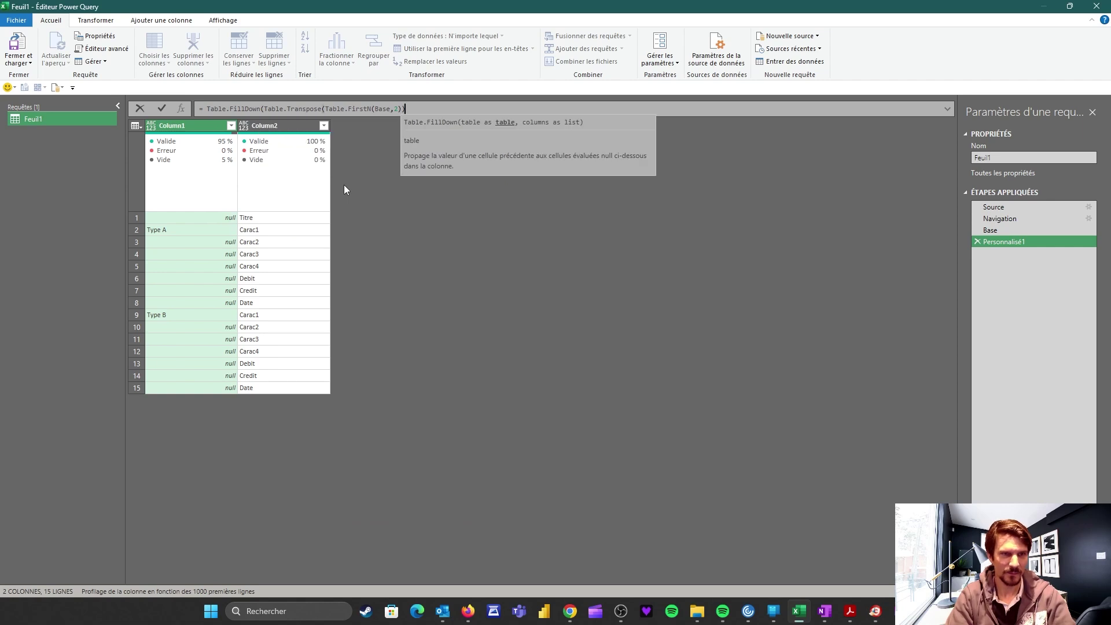
text(,)
Step: Copy the expression Table.Transpose(Table.FirstN(Base,2)) into the columns argument of Table.FillDown
key(Left)
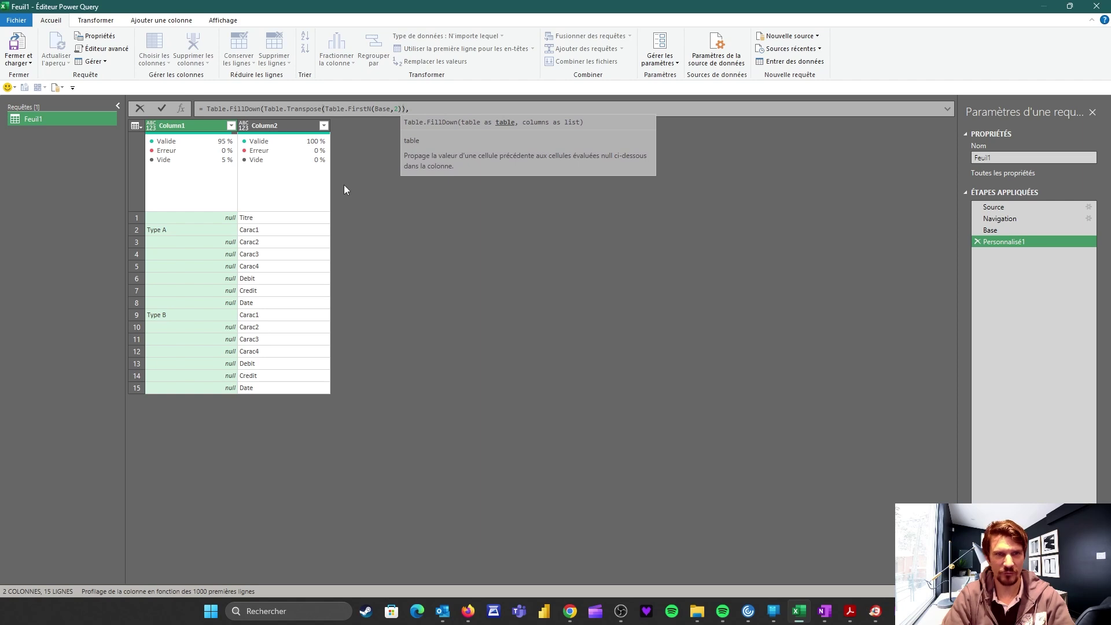
key(Left)
key(Left)
key(Left)
key(Left)
key(Left)
key(Left)
key(Left)
key(Left)
key(Left)
key(Left)
key(Left)
key(Left)
key(Left)
key(Left)
key(Left)
key(Left)
key(Left)
key(Left)
key(Left)
key(Left)
key(Left)
key(Left)
key(Left)
key(Left)
key(Left)
key(Left)
key(Left)
key(Left)
key(Left)
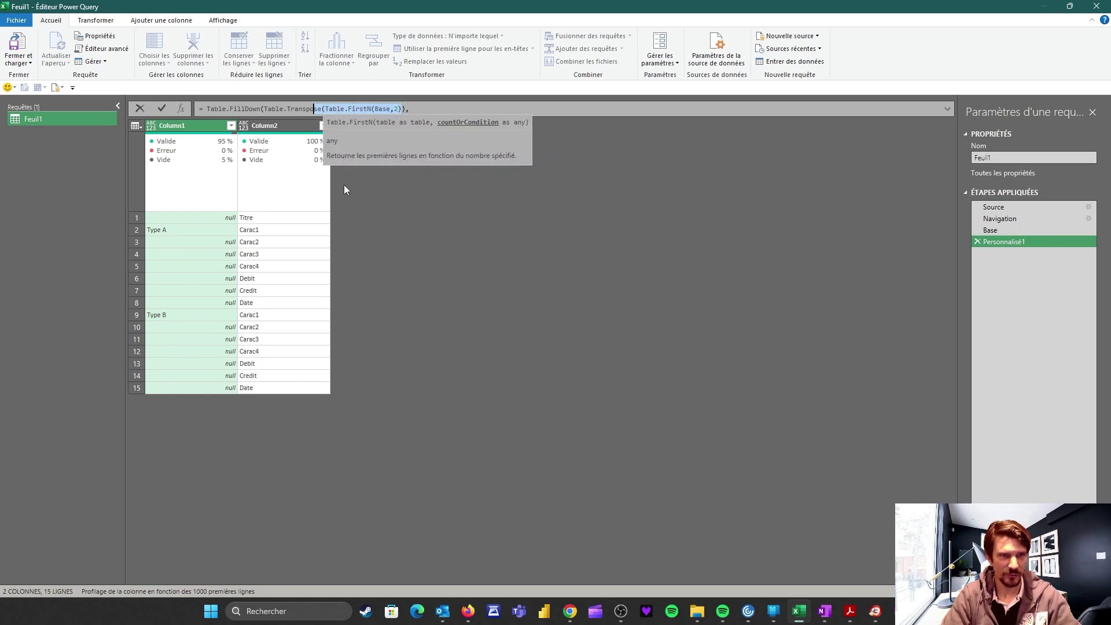
key(End)
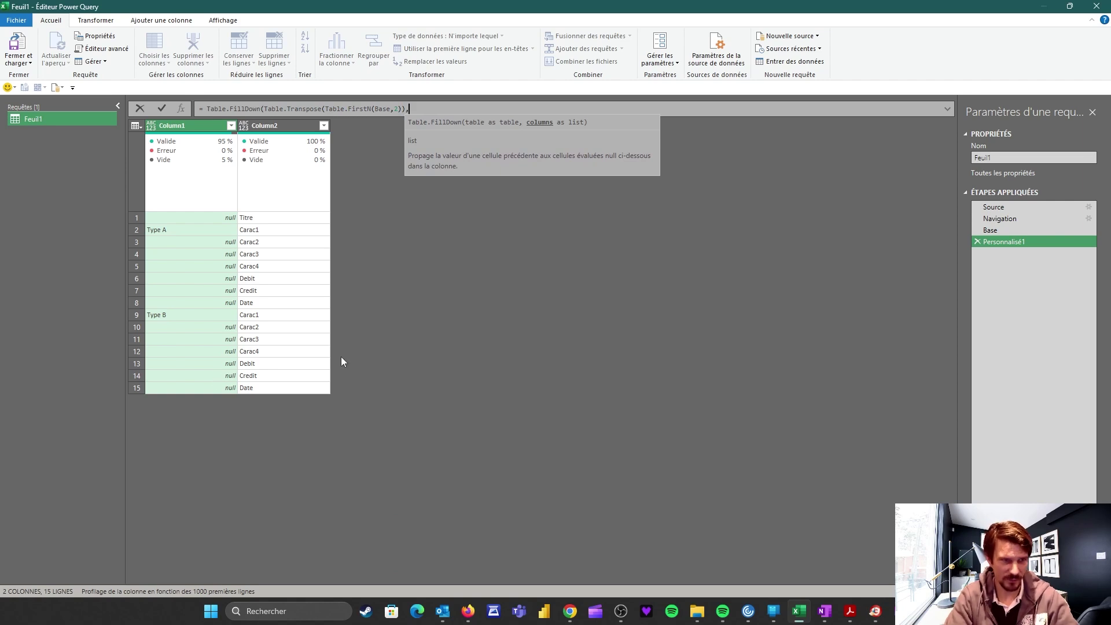
text(Table.Transpose(Table.FirstN(Base,2))
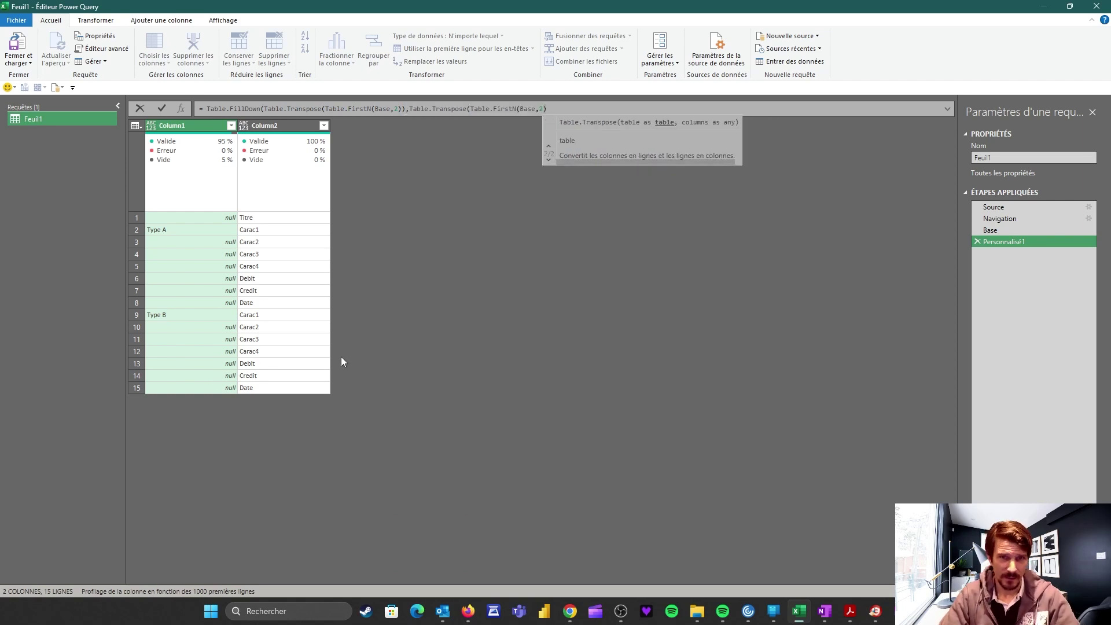
Step: Wrap the copied expression in Table.ColumnNames, close the parentheses and apply the fill-down formula to all columns
click(409, 109)
text(Table.T)
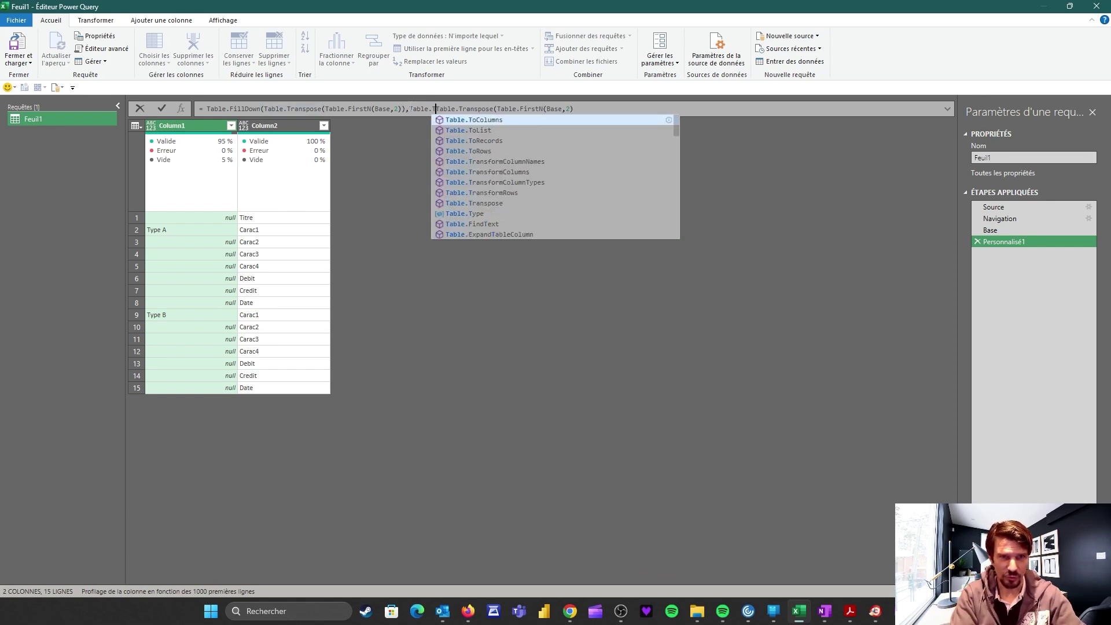
key(BackSpace)
text(Colum)
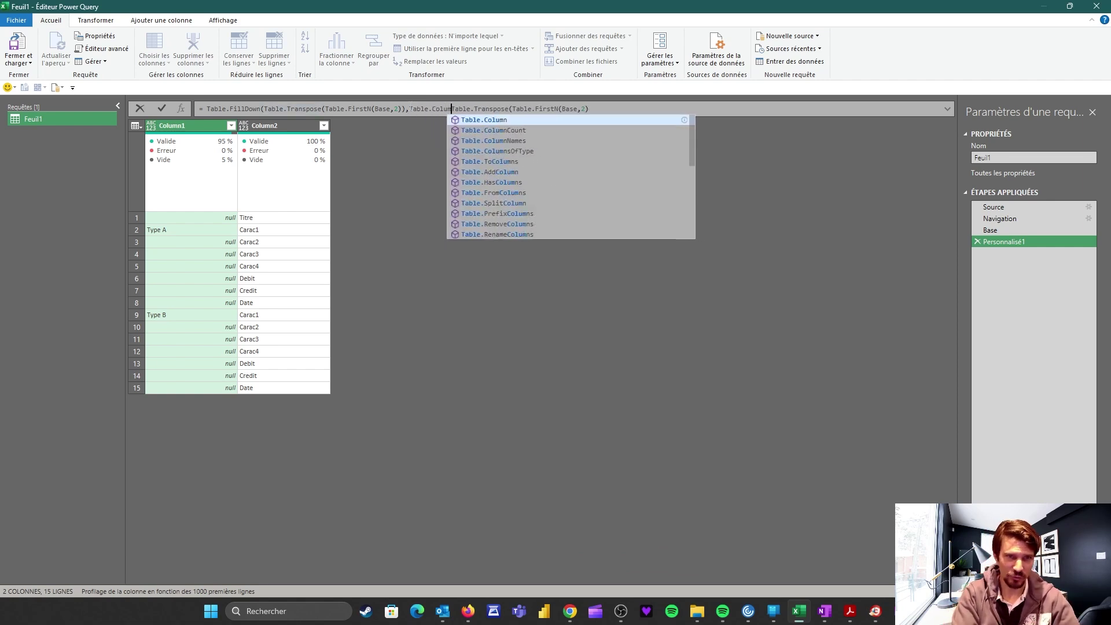
text(nNames()
drag(480, 109, 612, 108)
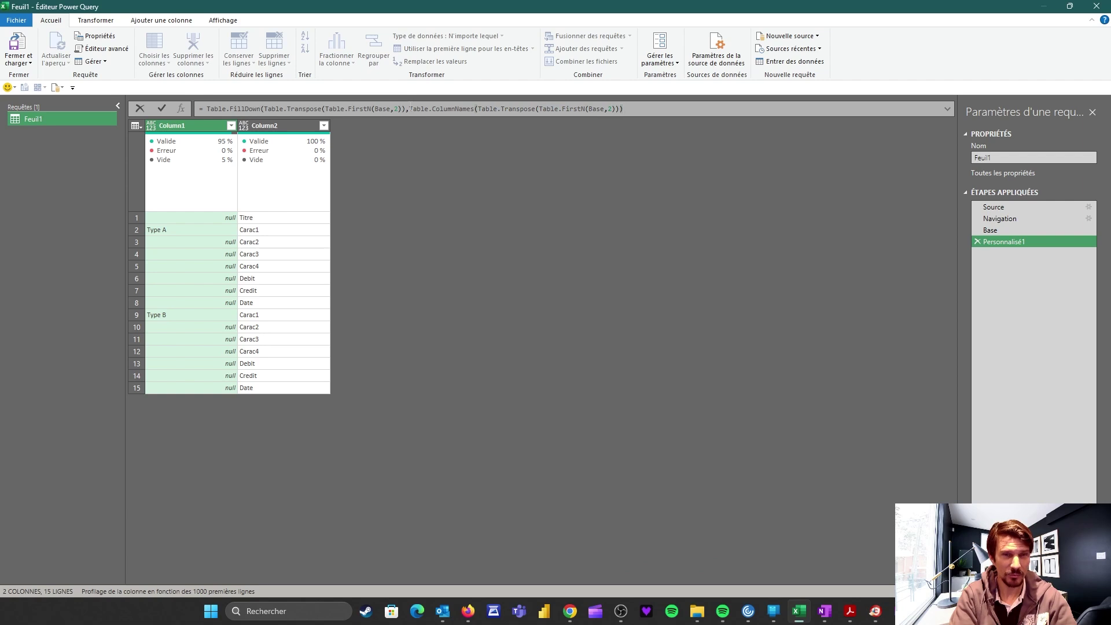
key(Return)
click(631, 113)
key(Return)
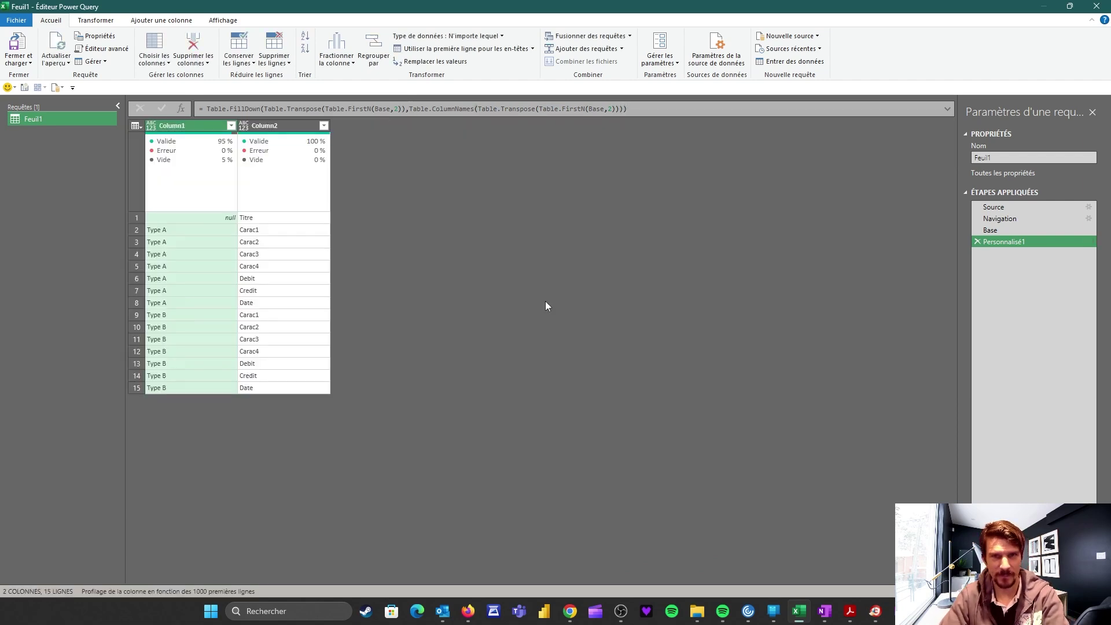
Step: Examine how the filled-down type values in Column1 pair with the second-level headers in Column2
click(150, 233)
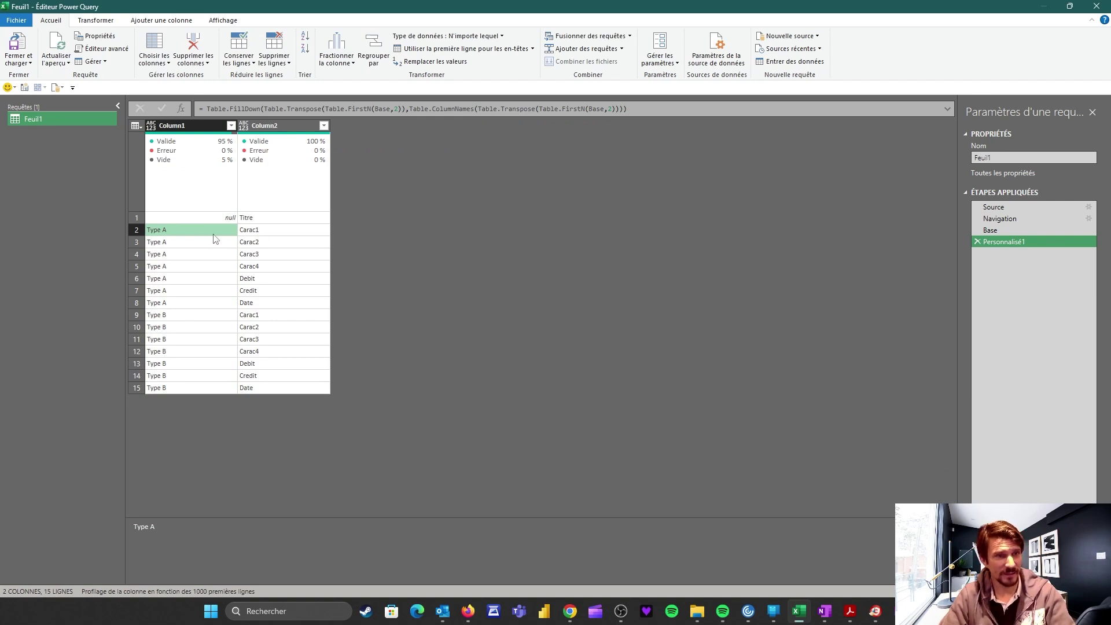
click(267, 219)
click(196, 219)
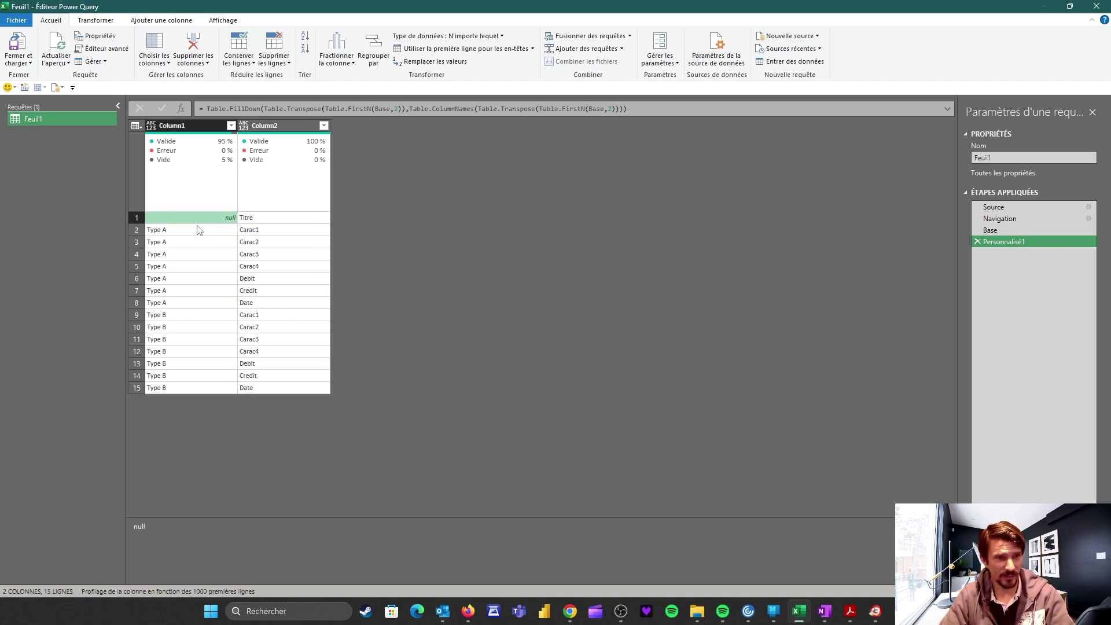
click(166, 233)
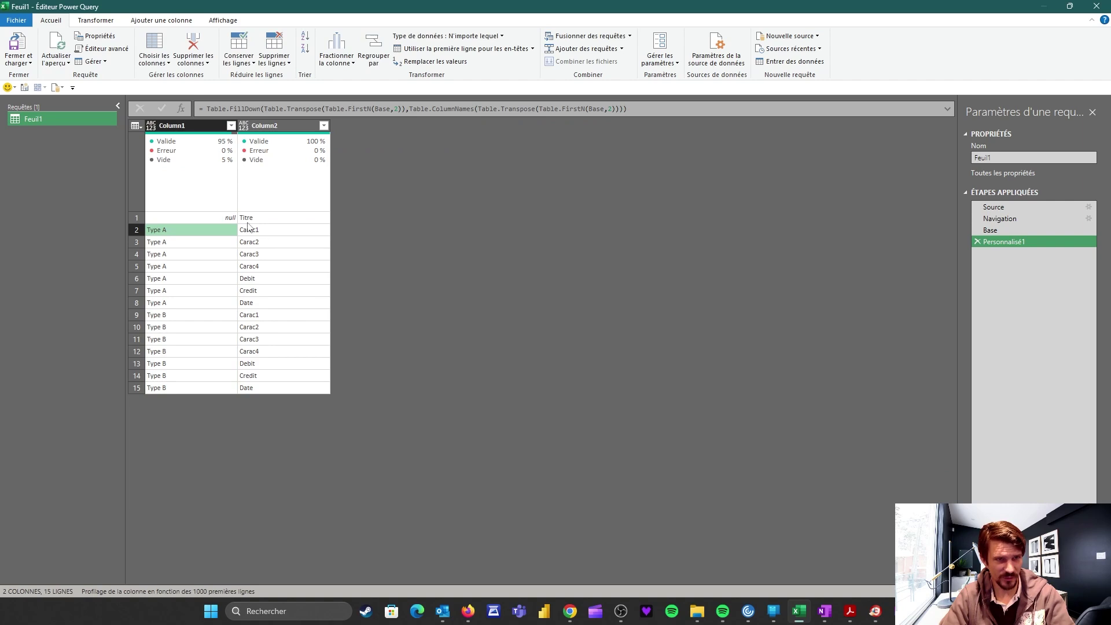
click(212, 219)
click(262, 220)
click(200, 232)
click(271, 231)
click(194, 245)
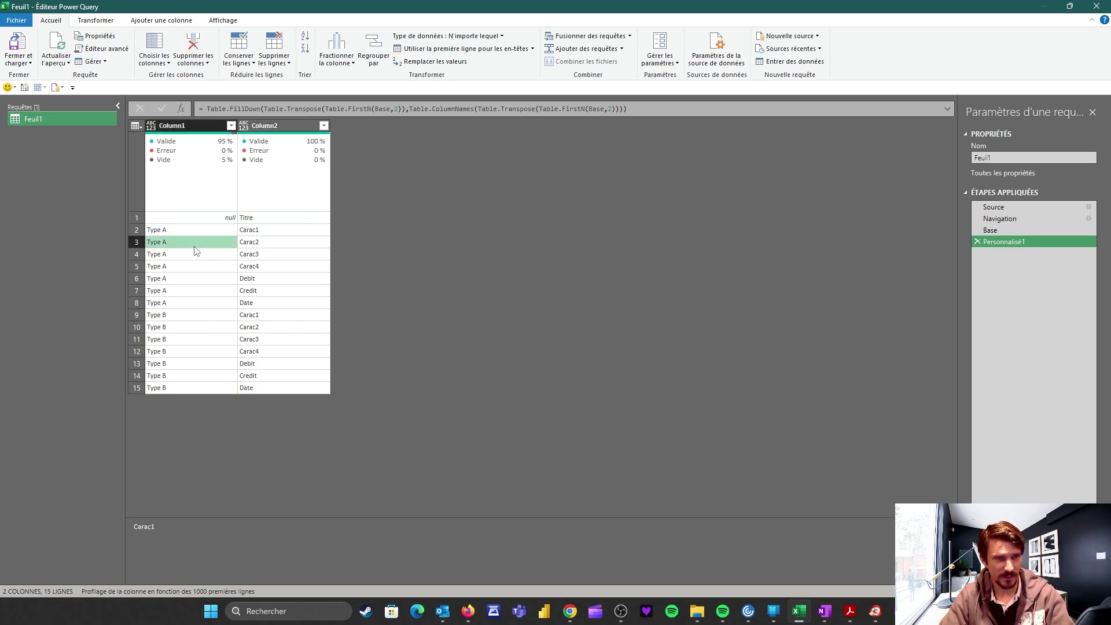
click(193, 140)
ctrl+click(283, 192)
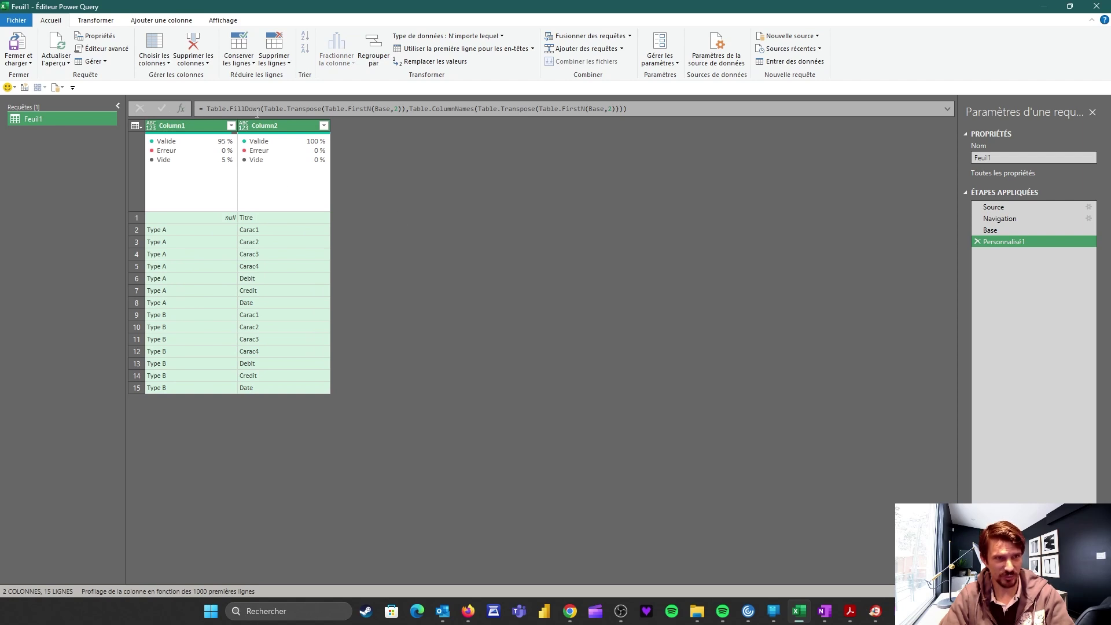
Step: Add a new custom step after the fill-down step and rename the fill-down step to Step1 - Headers
click(181, 108)
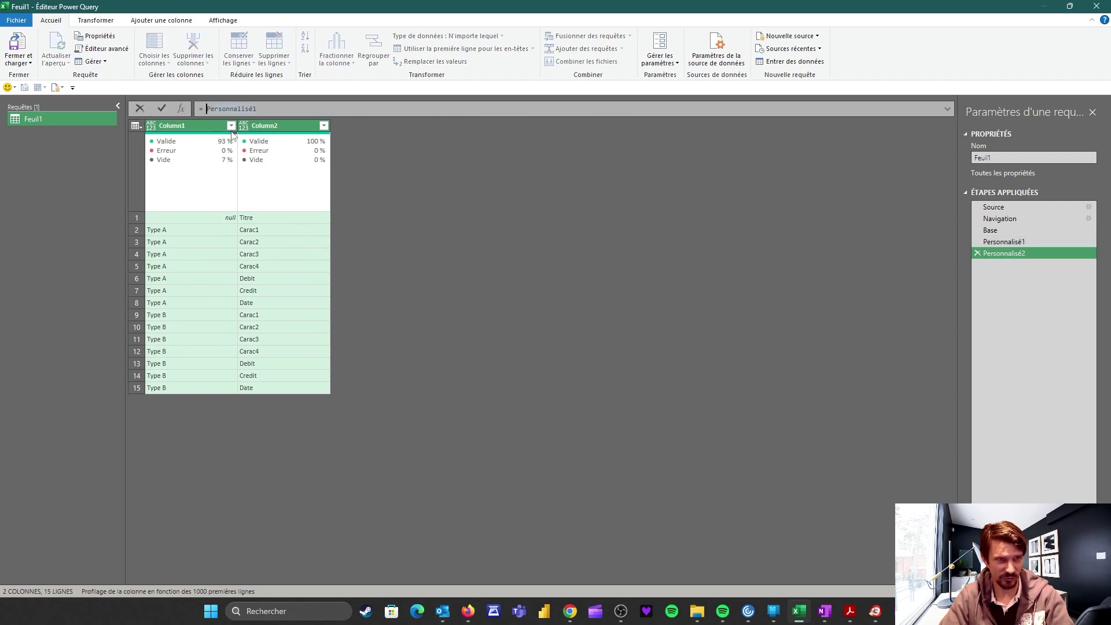
click(1002, 242)
right_click(985, 239)
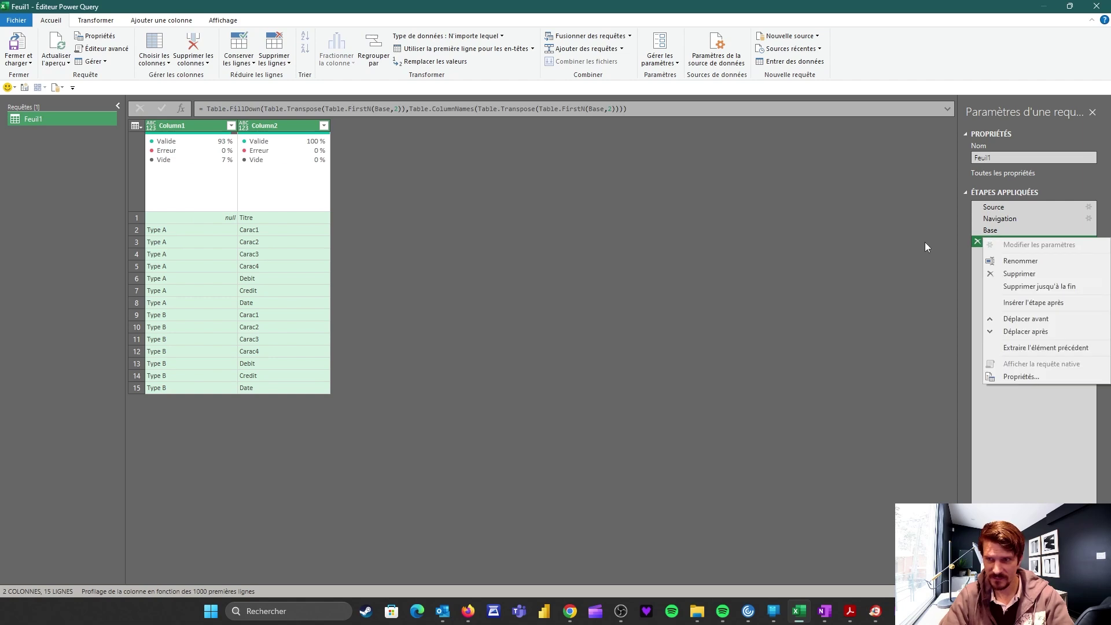
click(1014, 265)
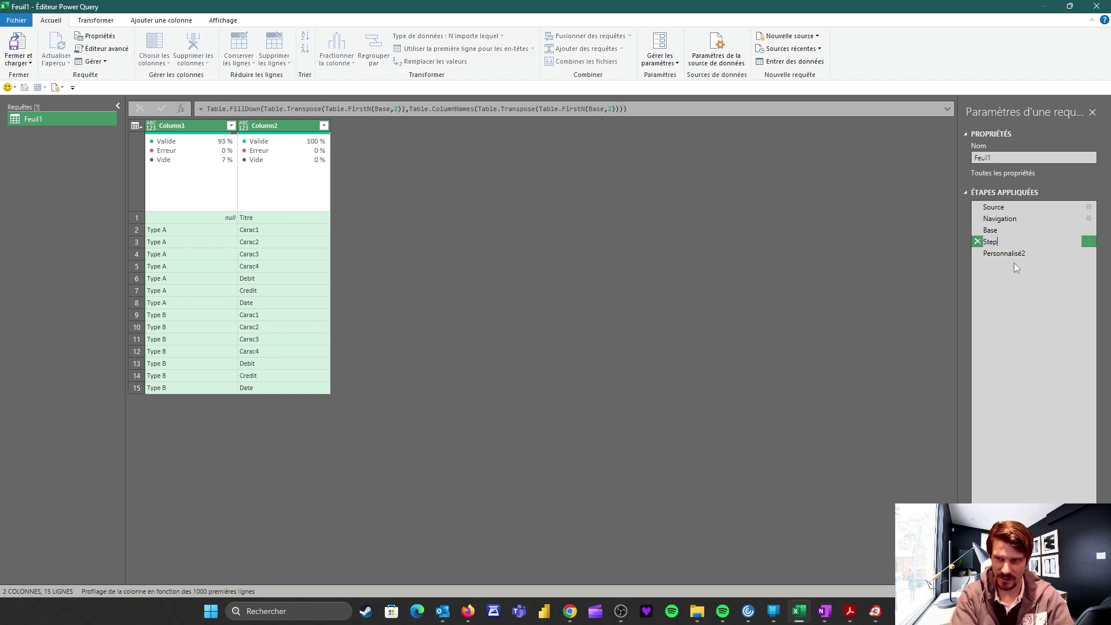
text(Step1 - Headers)
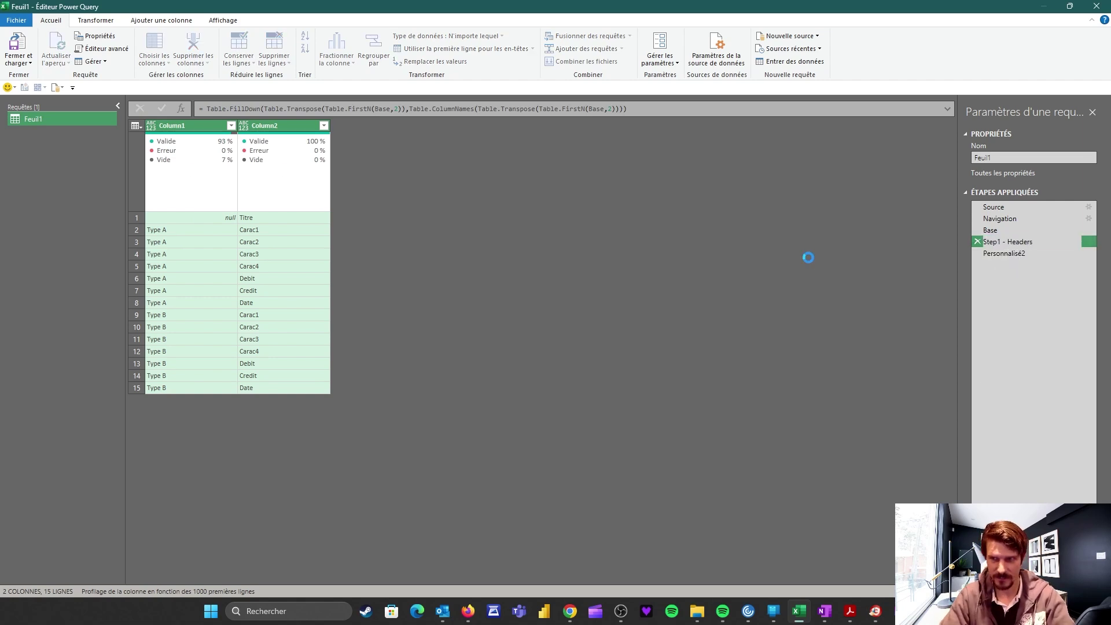
key(Return)
Step: In the last custom step, wrap the reference #"Step1 - Headers" in Table.CombineColumns as its table argument
click(1004, 253)
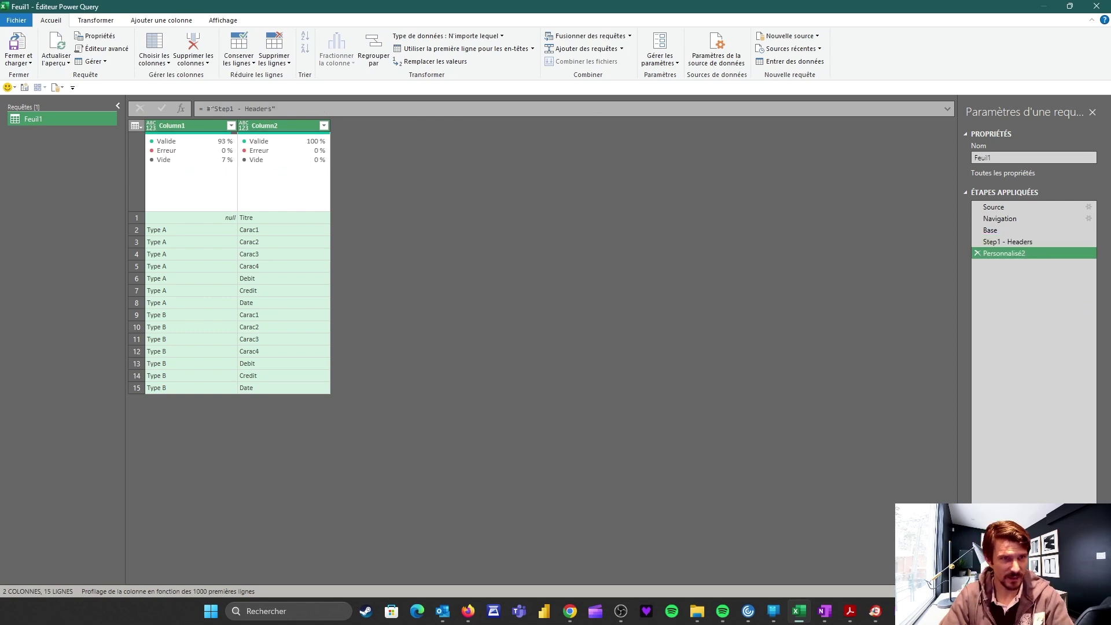
click(203, 109)
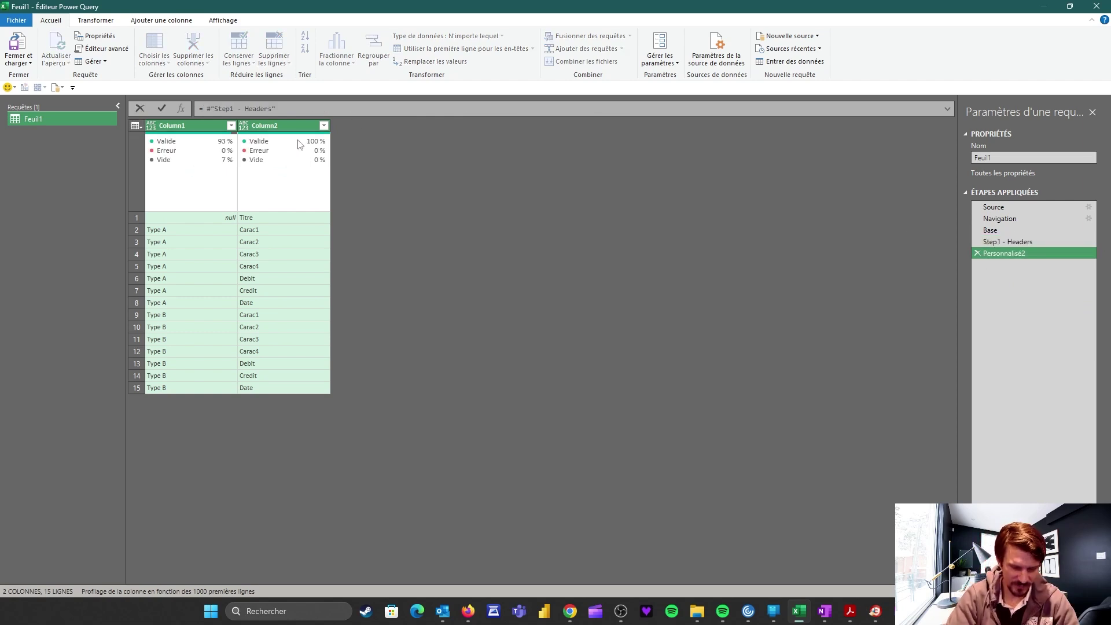
key(Escape)
click(948, 109)
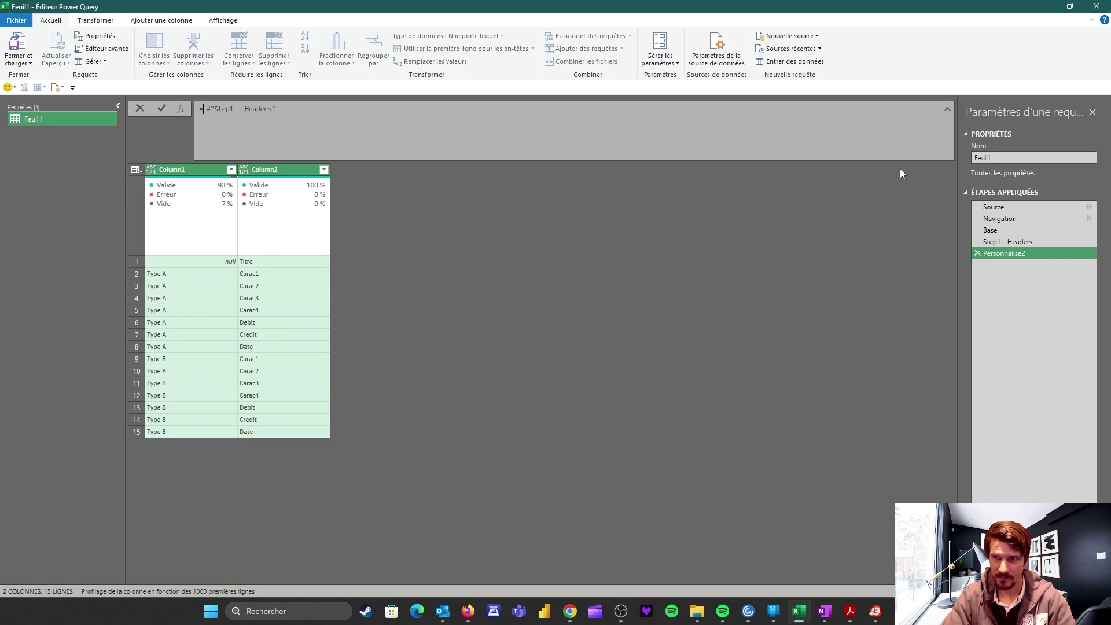
key(ctrl+plus)
key(ctrl+plus)
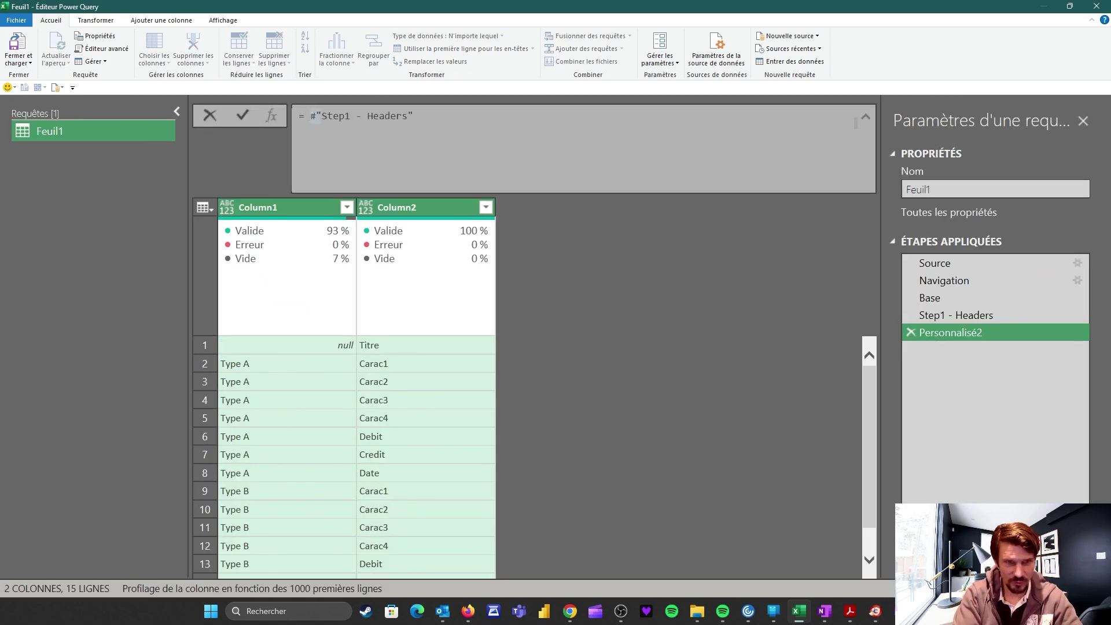
click(313, 116)
text(Table.Column)
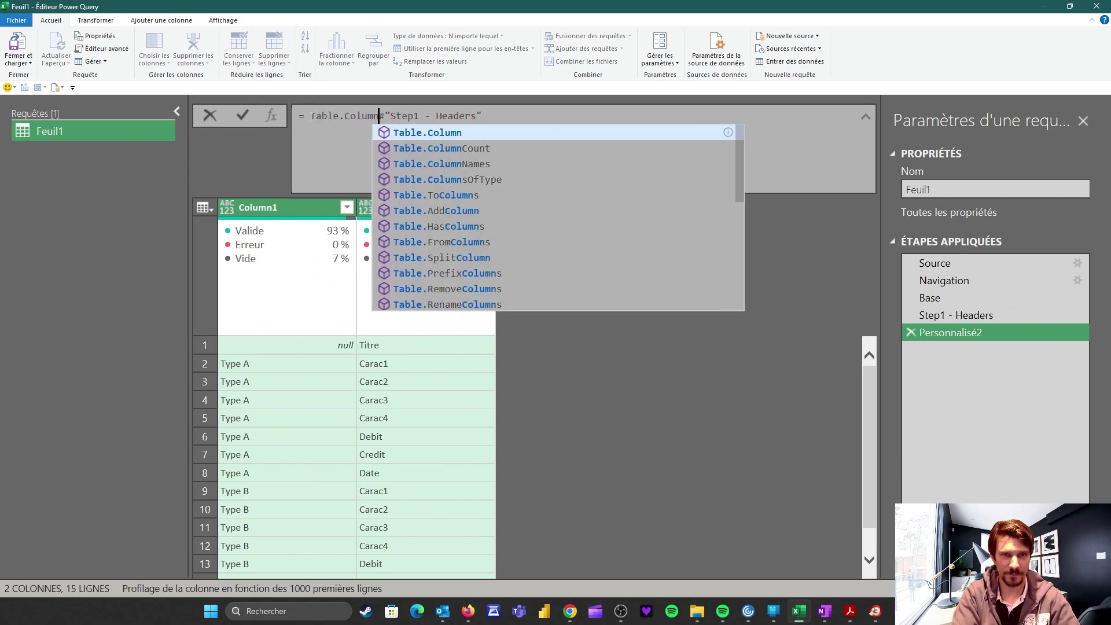
text(C)
key(BackSpace)
key(BackSpace)
key(BackSpace)
key(BackSpace)
key(BackSpace)
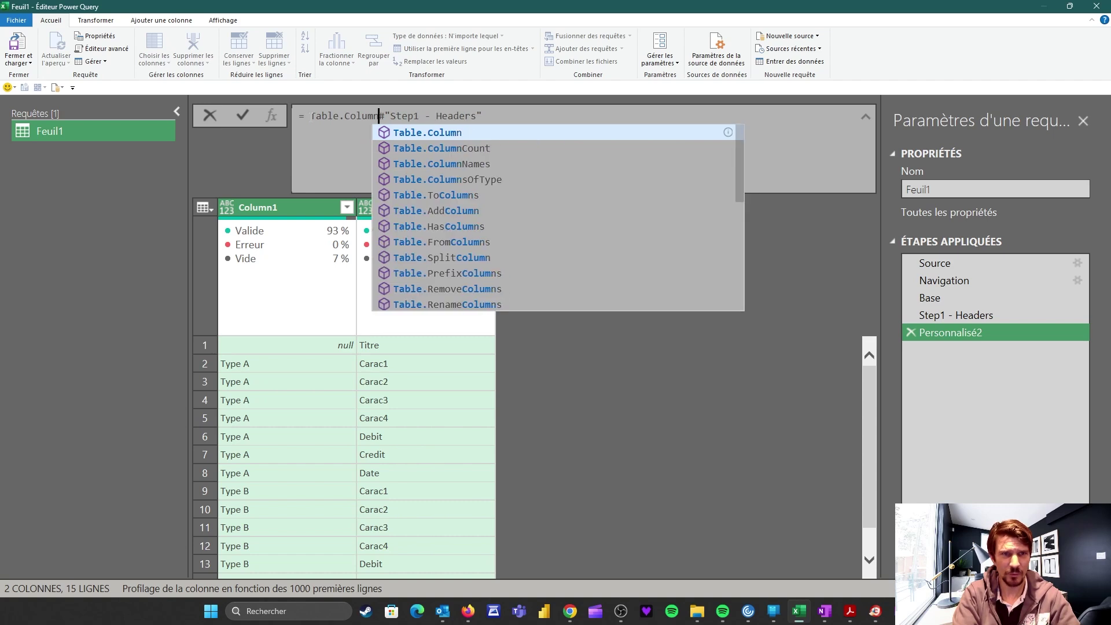
text(mbi)
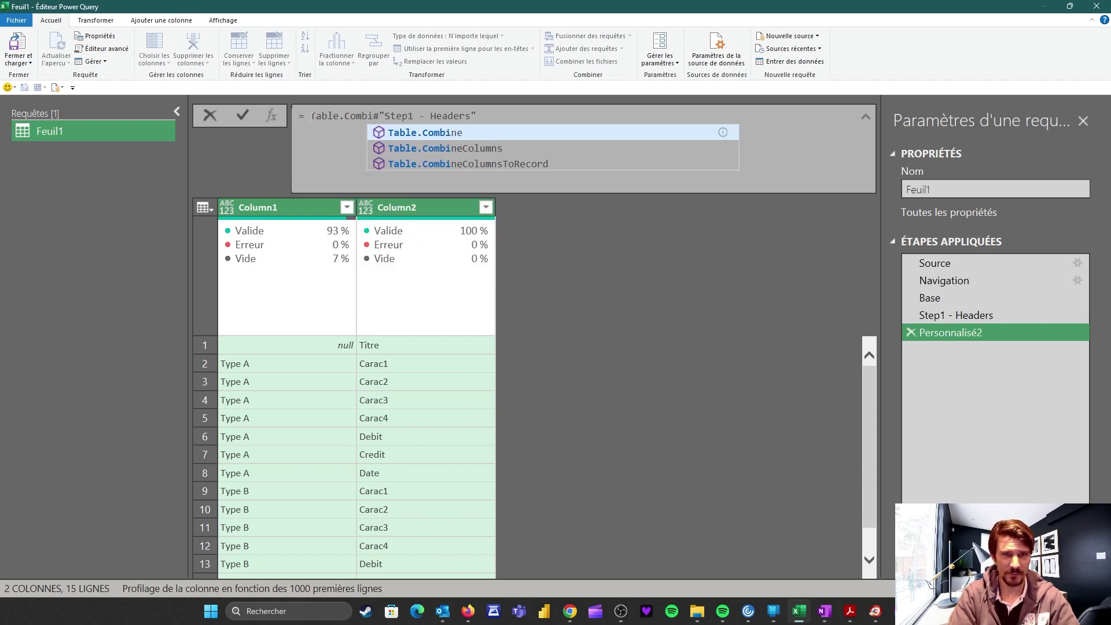
text(neColumns()
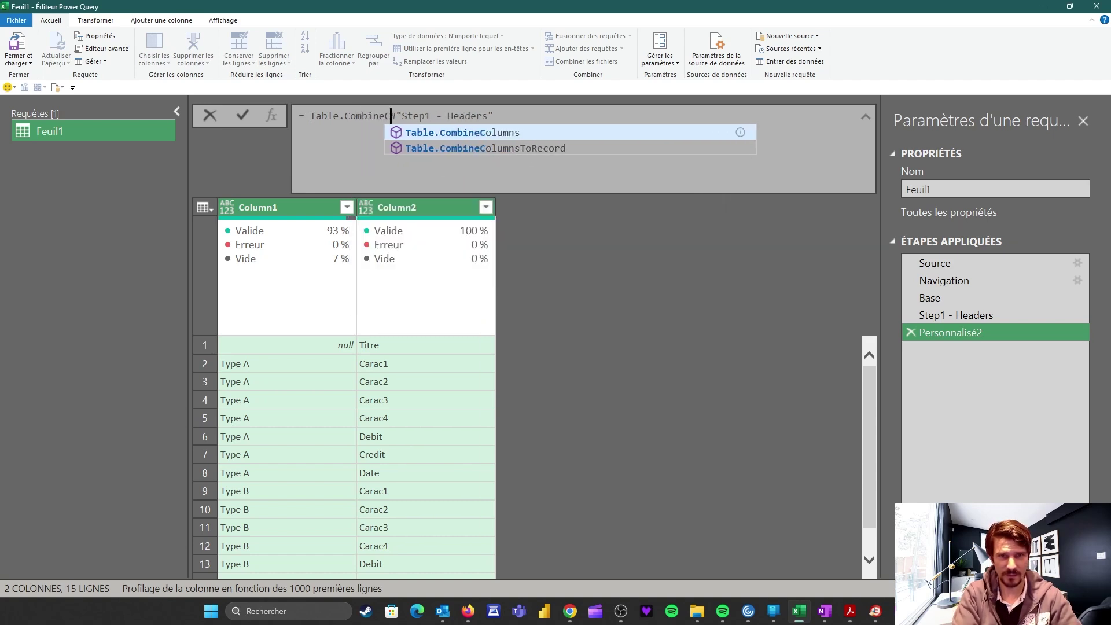
key(End)
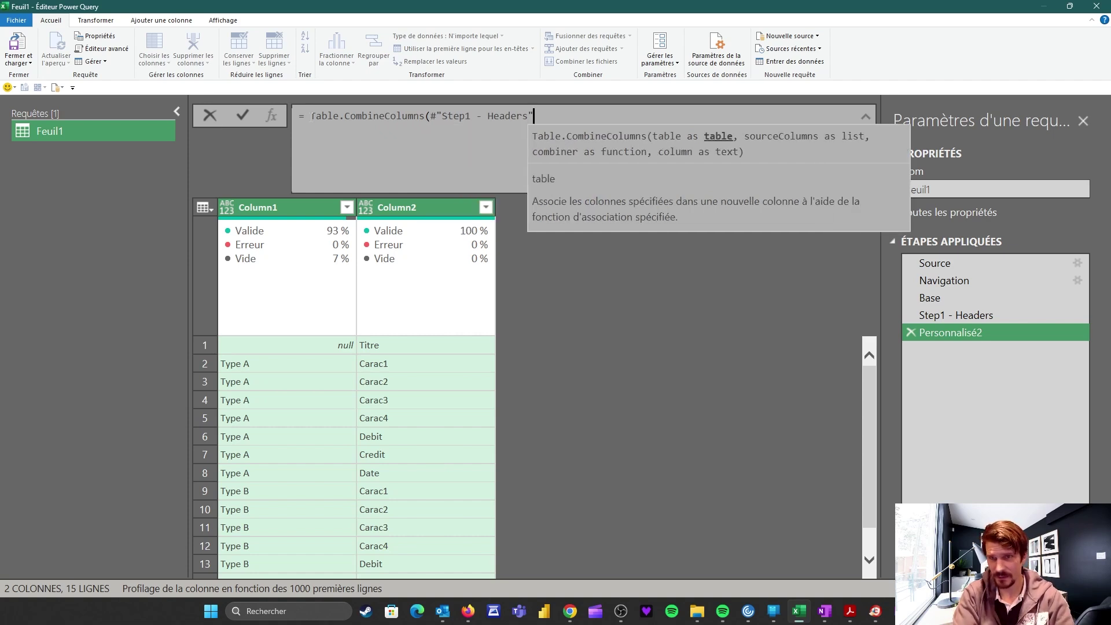
text(,)
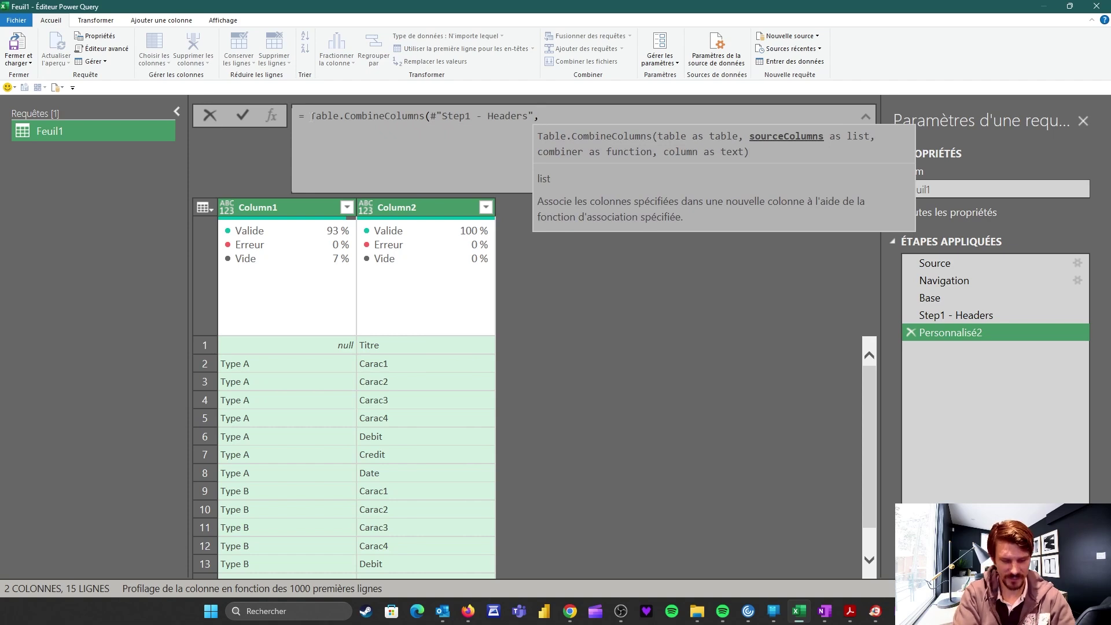
Step: Give Table.CombineColumns the column names of #"Step1 - Headers" as its source-columns argument, using the table column-names function
text(Table.Colu)
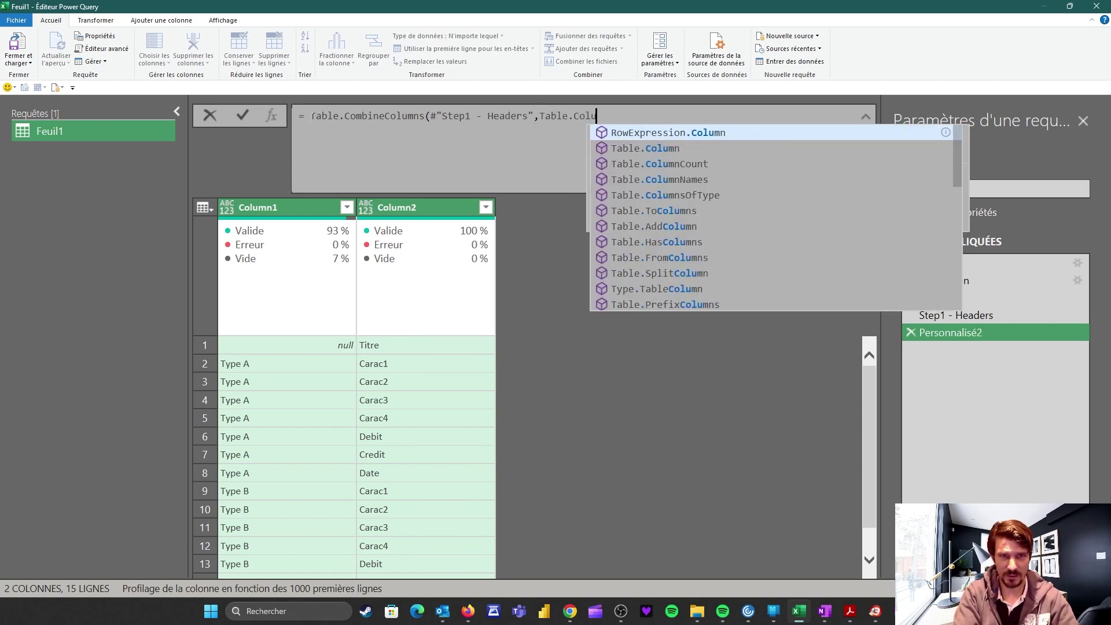
text(mnNAmes)
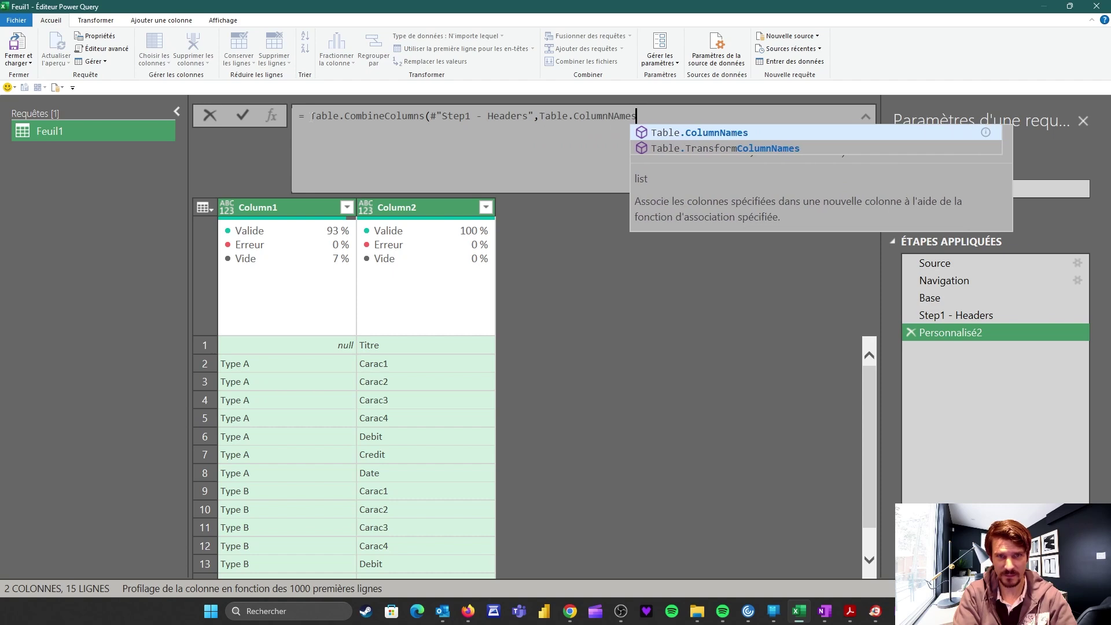
text(()
key(Left)
key(Left)
key(Left)
key(Left)
key(Left)
key(Left)
key(Left)
key(Left)
key(Left)
key(Left)
key(Left)
key(Left)
key(Left)
key(Left)
key(Left)
key(Left)
key(Left)
key(Left)
key(Left)
key(shift+Left)
key(shift+Left)
key(shift+Left)
key(shift+Left)
key(shift+Left)
key(shift+Left)
key(shift+Left)
key(shift+Left)
key(shift+Left)
key(shift+Left)
key(shift+Left)
key(shift+Left)
key(shift+Left)
key(shift+Left)
key(shift+Left)
key(shift+Left)
key(shift+Left)
key(shift+Left)
key(shift+Right)
key(Right)
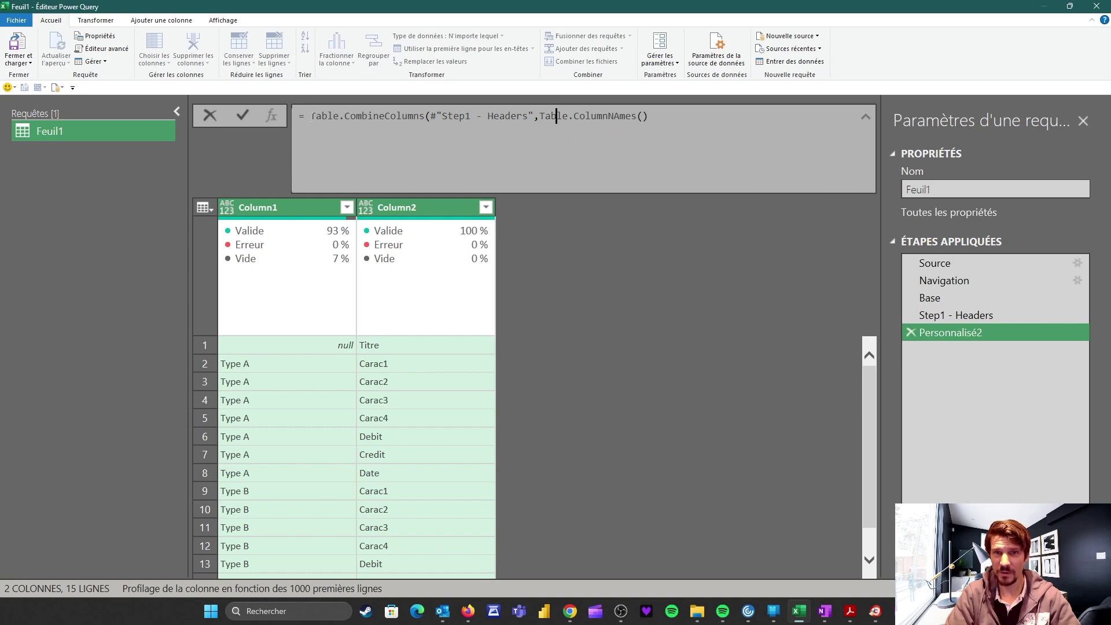
key(Right)
key(Right)
text(#"Step1 - Headers")
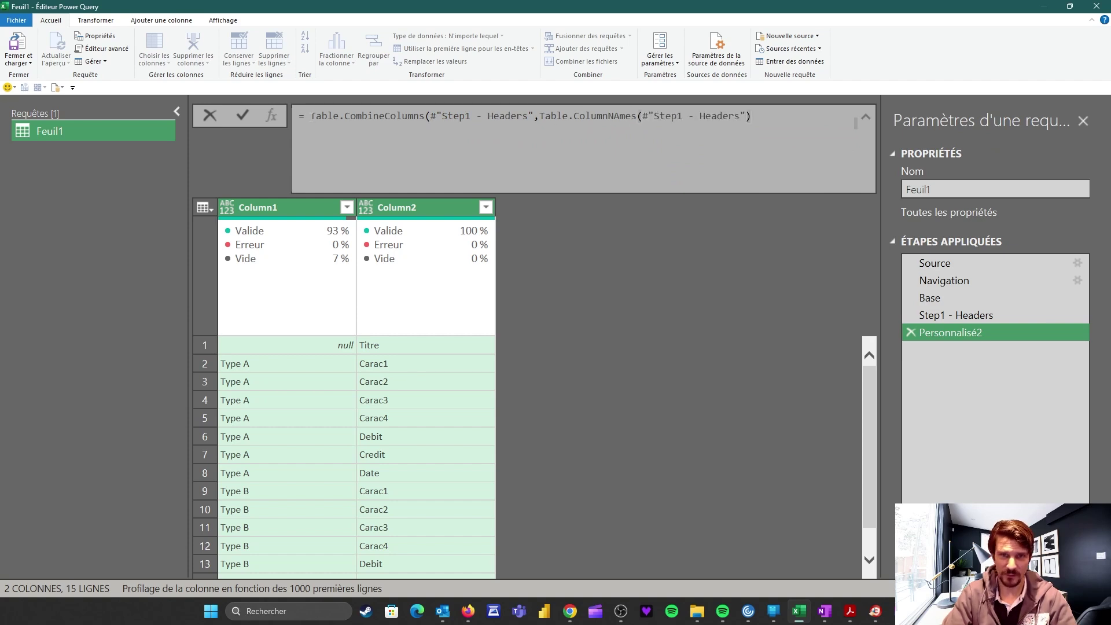
Step: Put the source-columns argument on its own line, end it with a comma and start a new line for the combiner
click(537, 118)
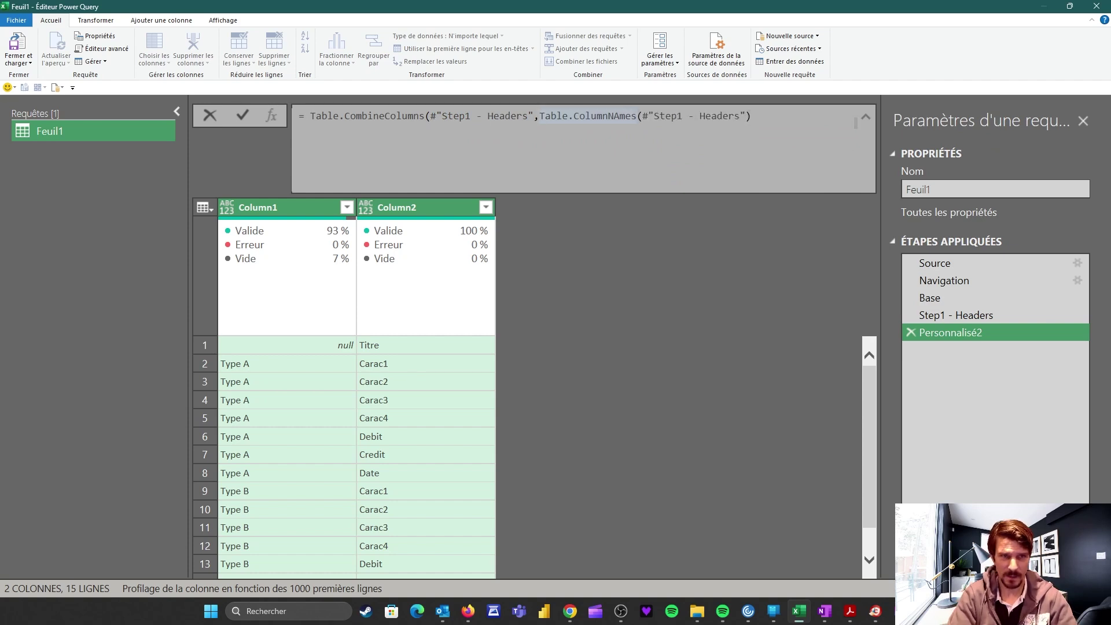
key(shift+Return)
click(534, 132)
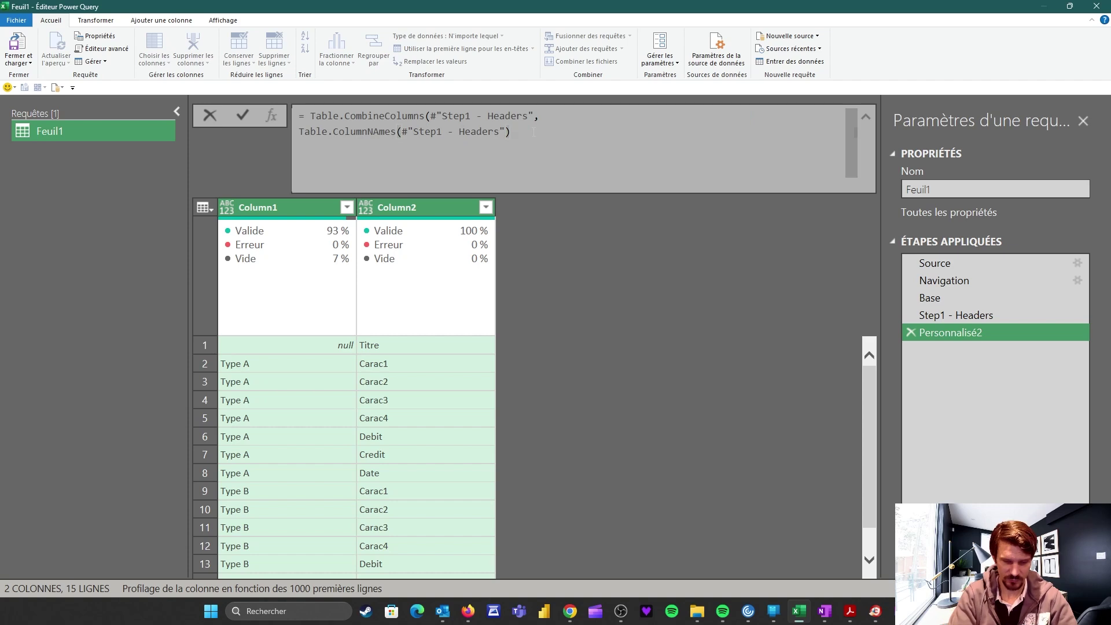
text(,)
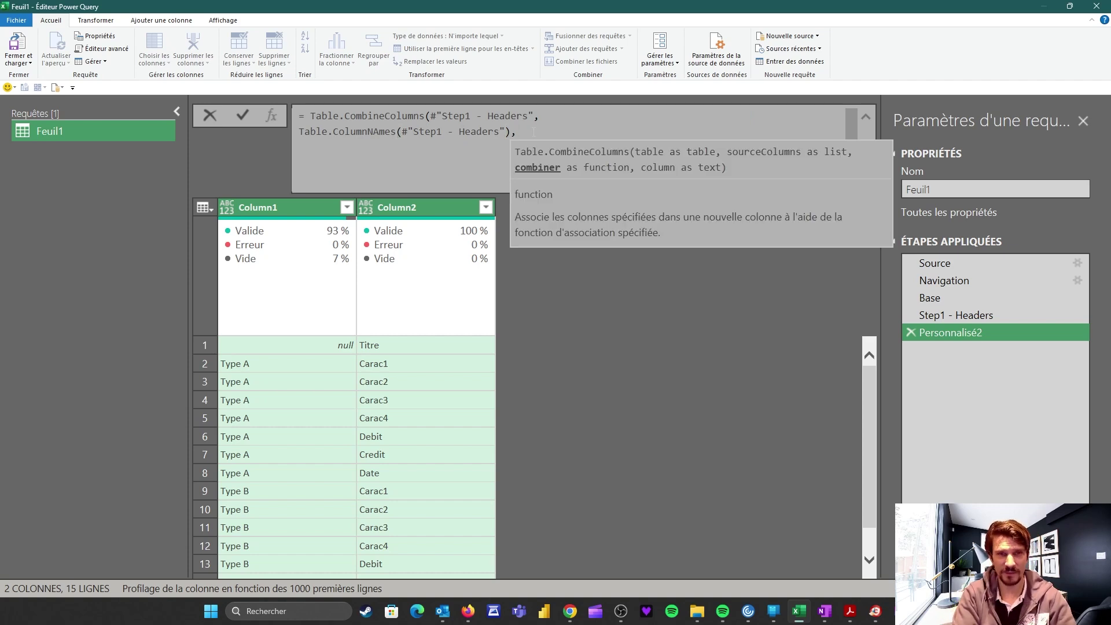
key(shift+Return)
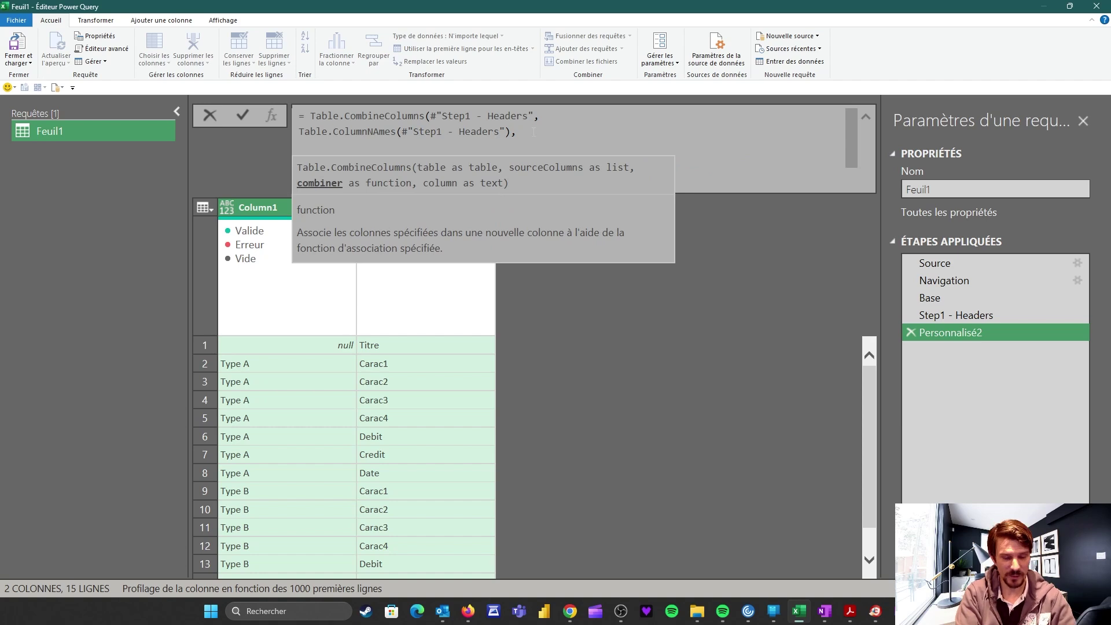
Step: Enter each Text.Combine() as the combiner argument of Table.CombineColumns
text(Tex)
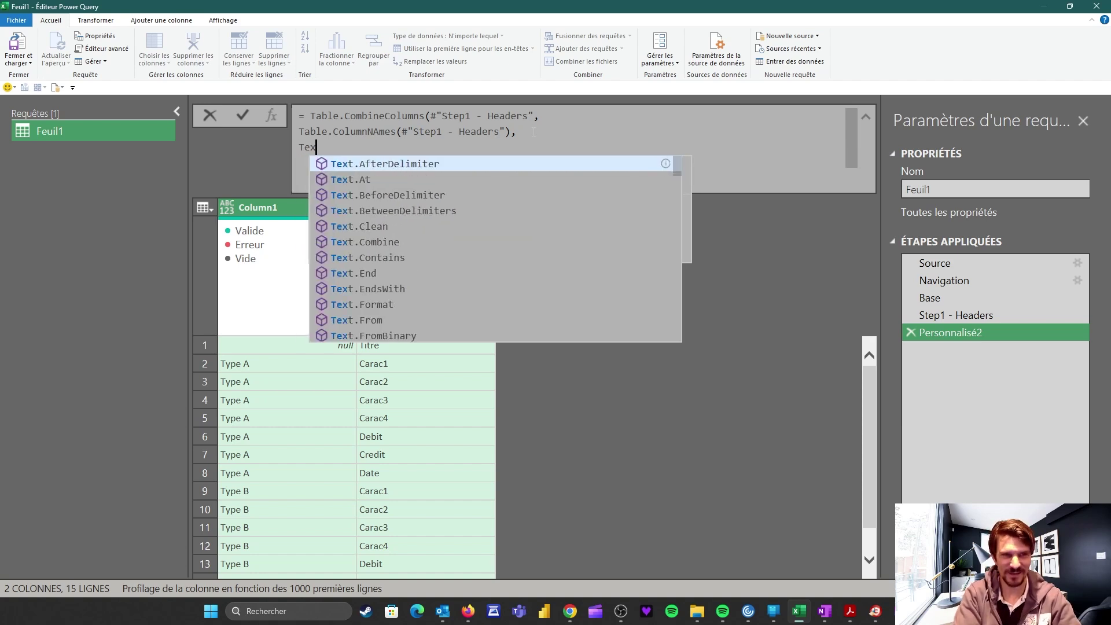
text(t.Combine()
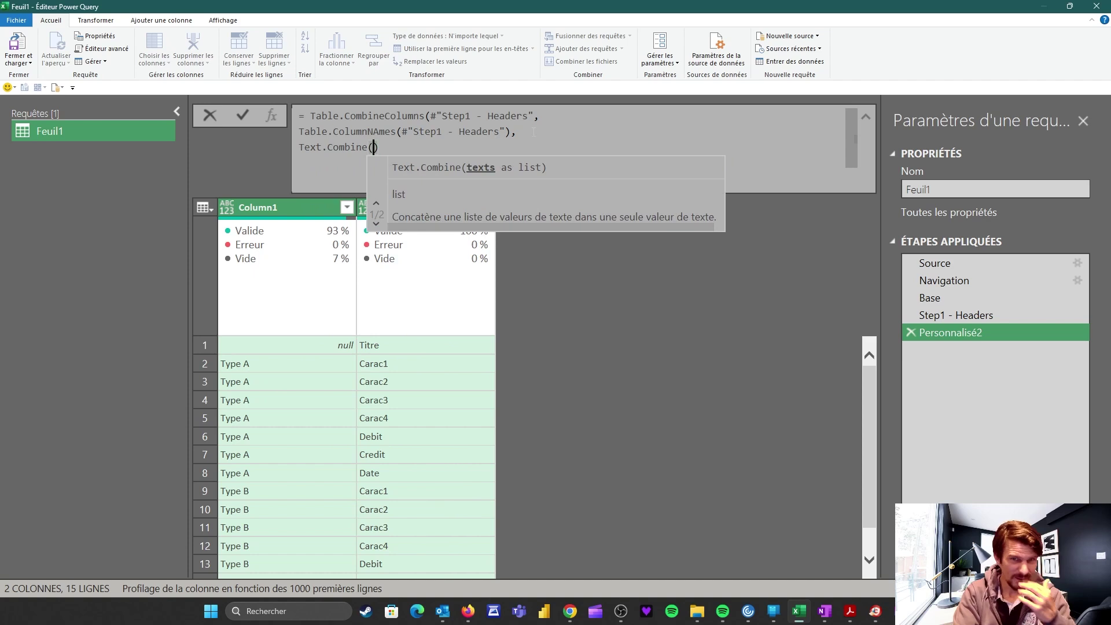
key(Left)
key(Left)
key(Left)
key(Left)
key(Left)
key(Left)
key(Left)
key(Left)
key(Left)
key(Left)
key(Left)
key(Left)
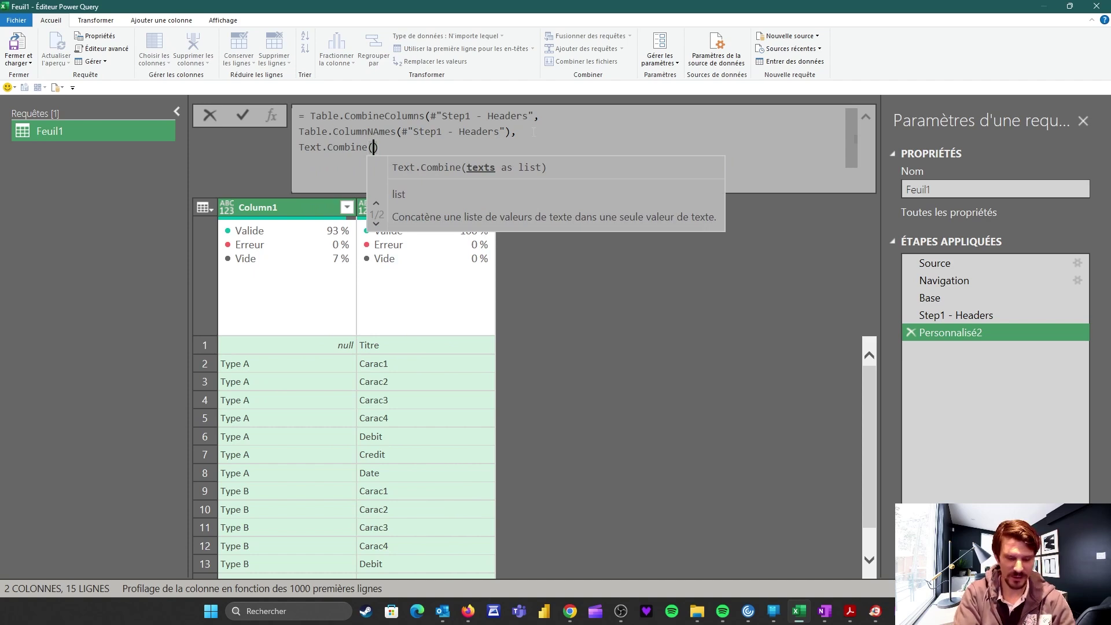
key(Left)
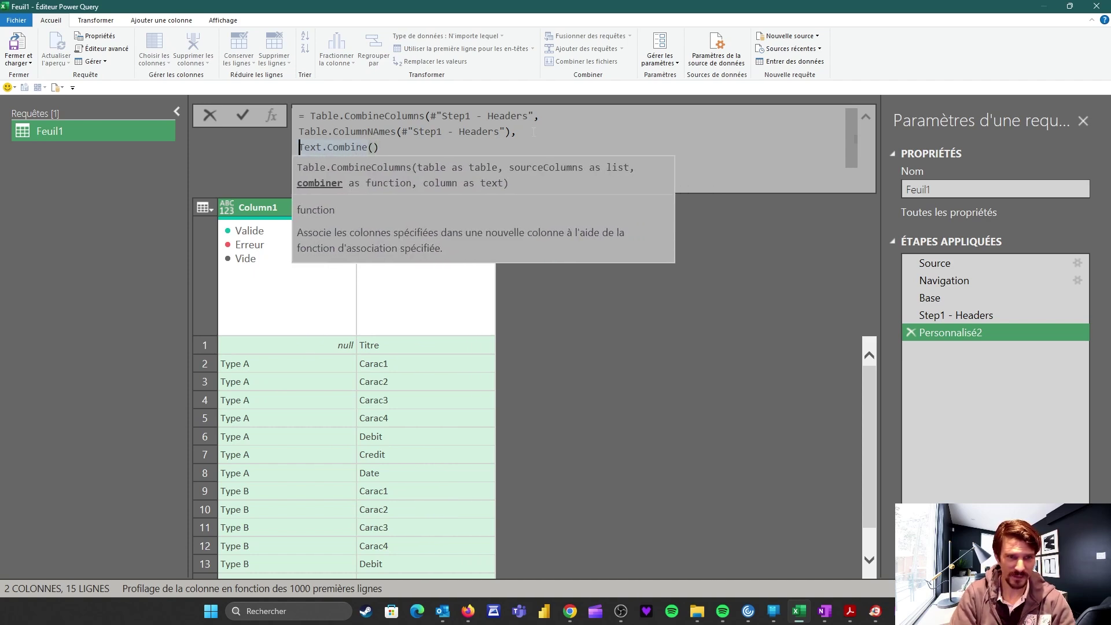
text(each)
key(Right)
key(Right)
key(Right)
key(Right)
key(Right)
key(Right)
key(Right)
key(Right)
key(Right)
key(Right)
key(Right)
key(Right)
key(Right)
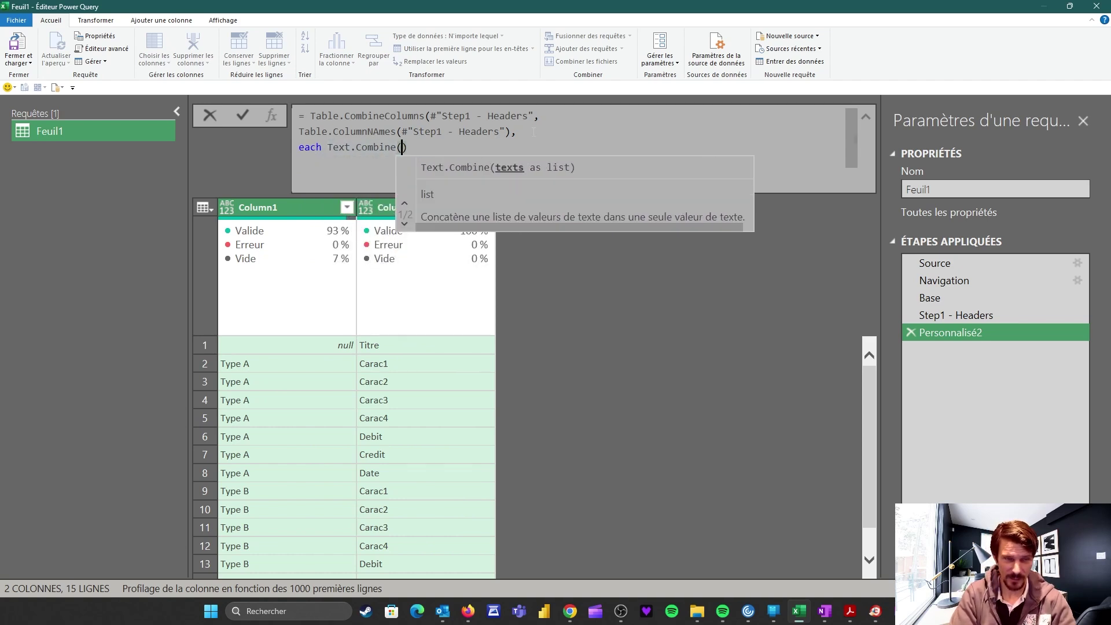
Step: Fill in Text.Combine with _ as the text list and " | " as the separator
text(_)
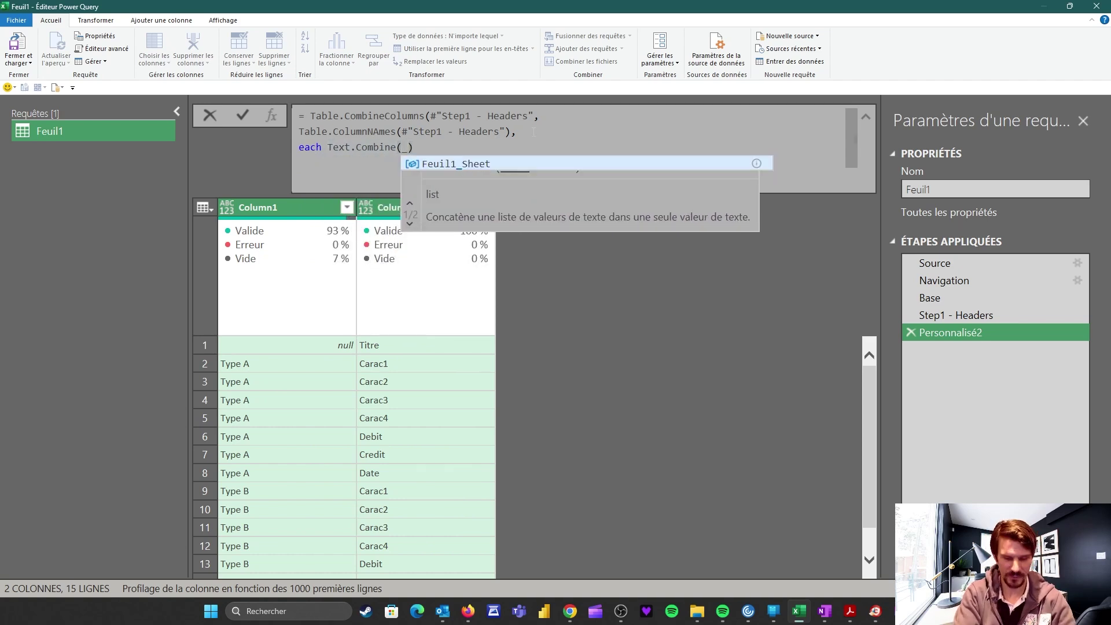
text(,)
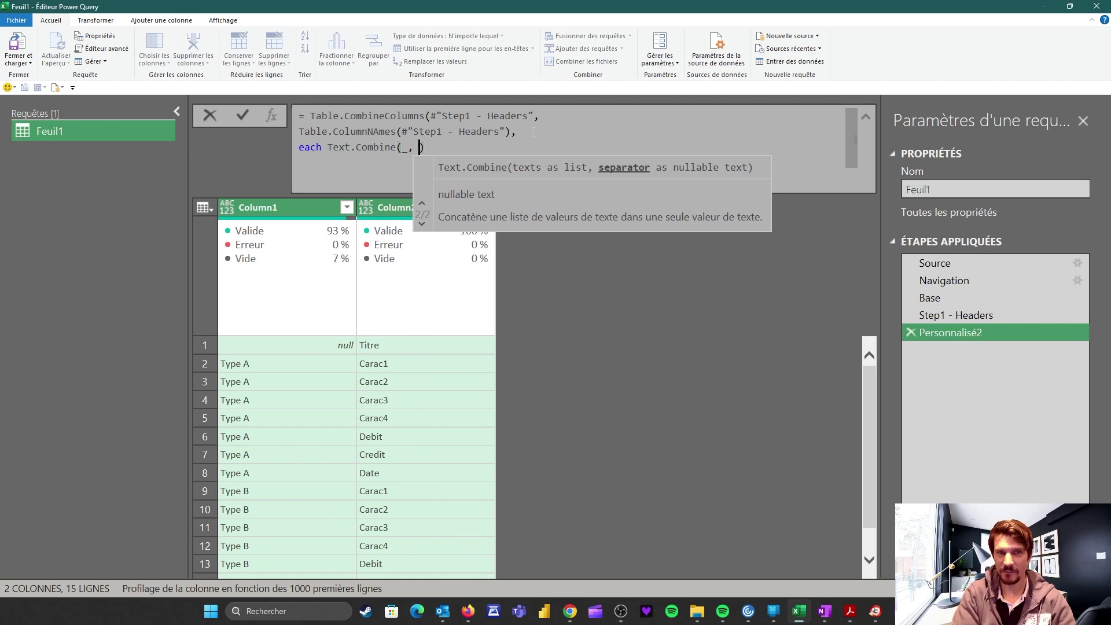
key(BackSpace)
key(BackSpace)
key(BackSpace)
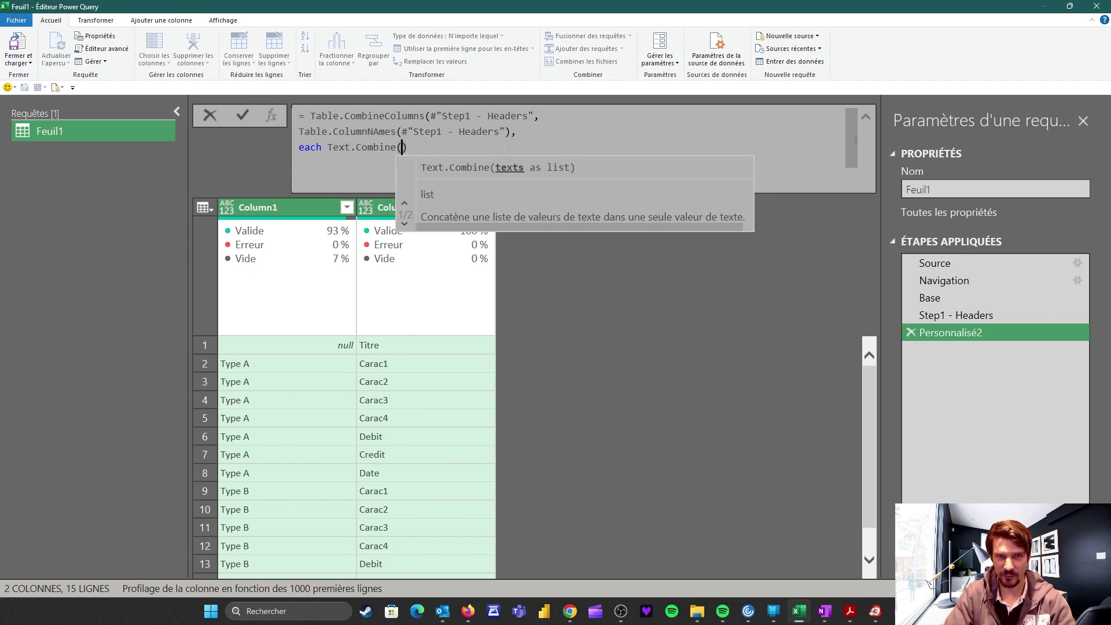
text(_)
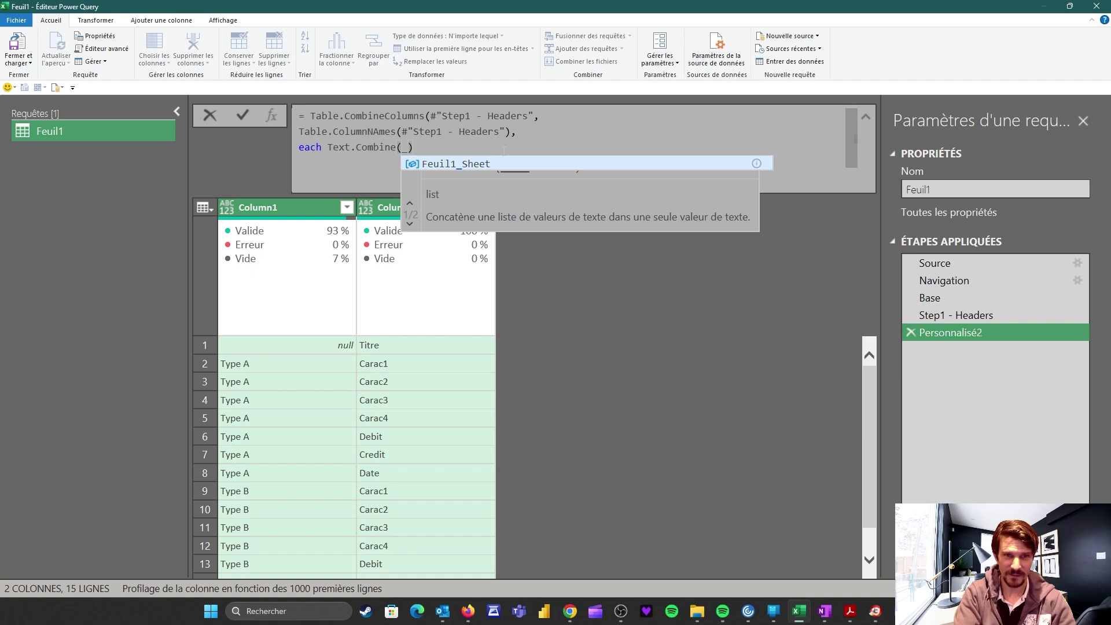
text(,)
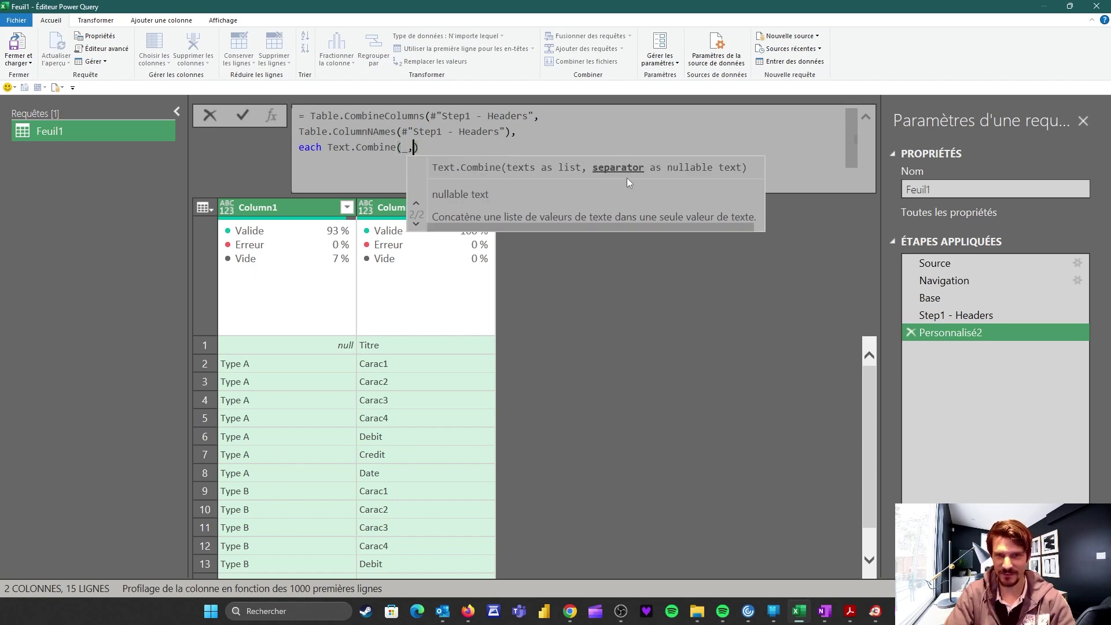
text( ")
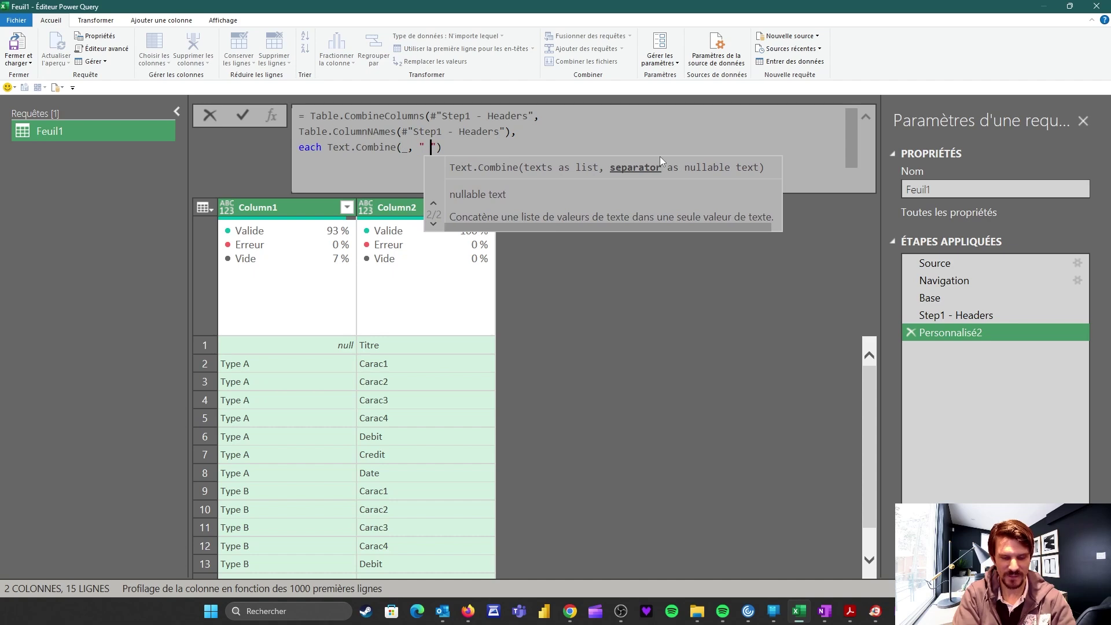
text(  | )
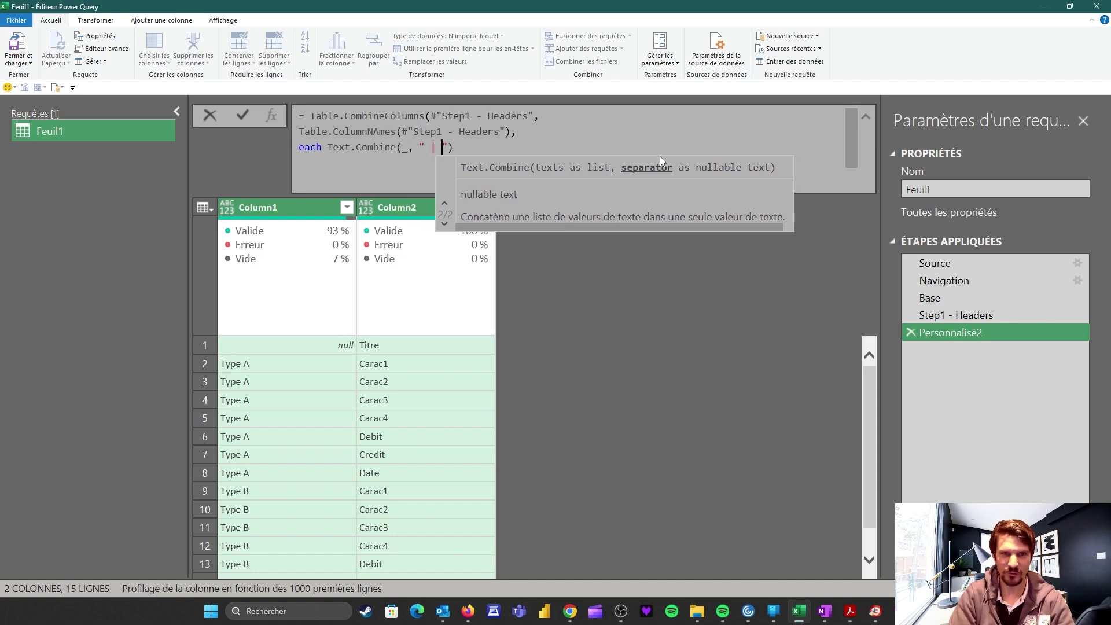
text("))
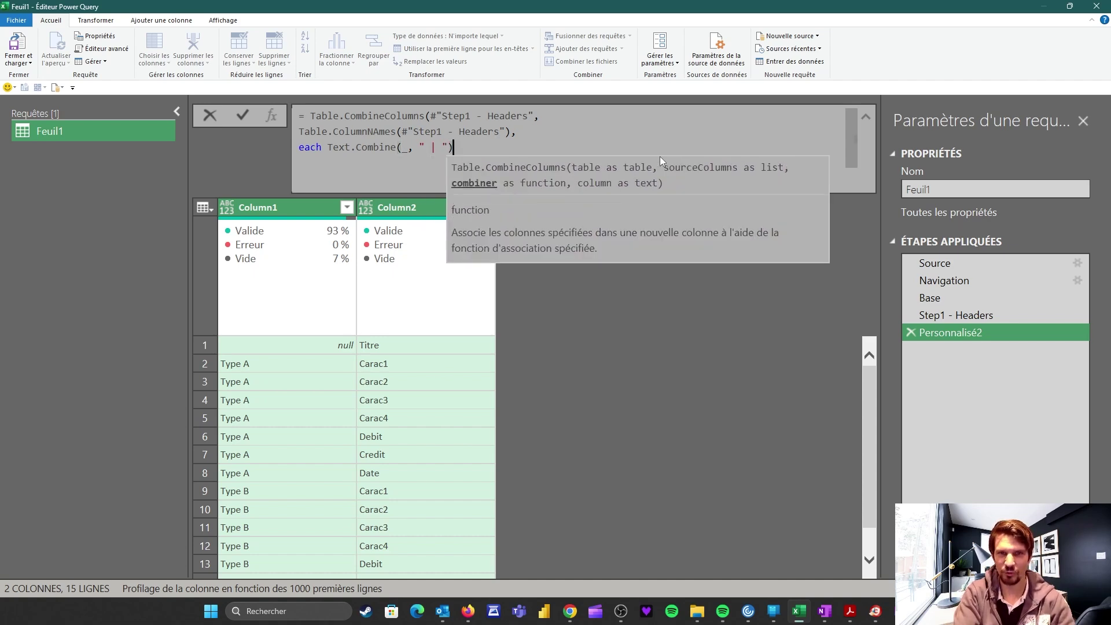
Step: Name the combined column "Headers" as the last argument, close the parenthesis and apply the formula
text(, )
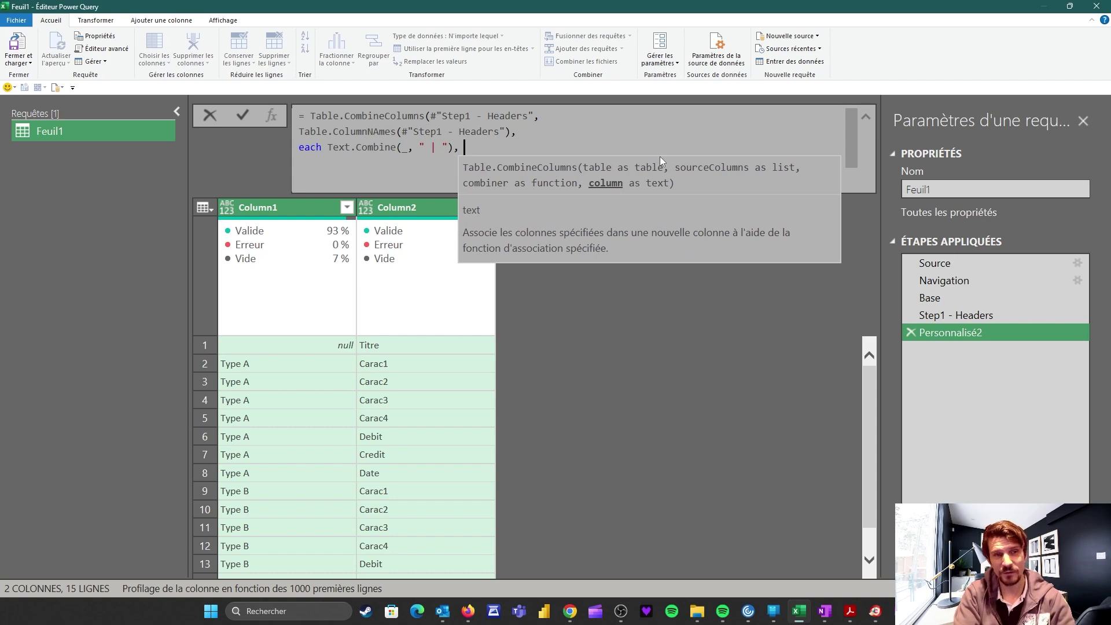
text("Nouvelle col)
key(BackSpace)
key(BackSpace)
key(BackSpace)
key(BackSpace)
key(BackSpace)
key(BackSpace)
key(BackSpace)
key(BackSpace)
key(BackSpace)
key(BackSpace)
key(BackSpace)
key(BackSpace)
text(Hear)
text(ers)
text())
key(Return)
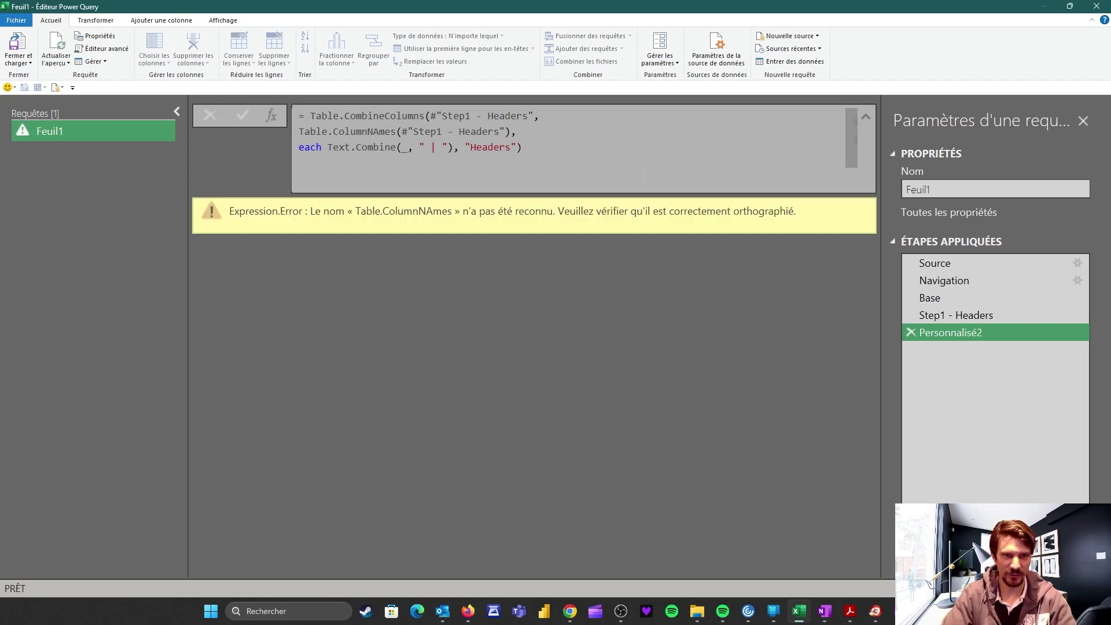
Step: Correct the spelling of the source-columns function to Table.ColumnNames and reapply the formula
click(379, 131)
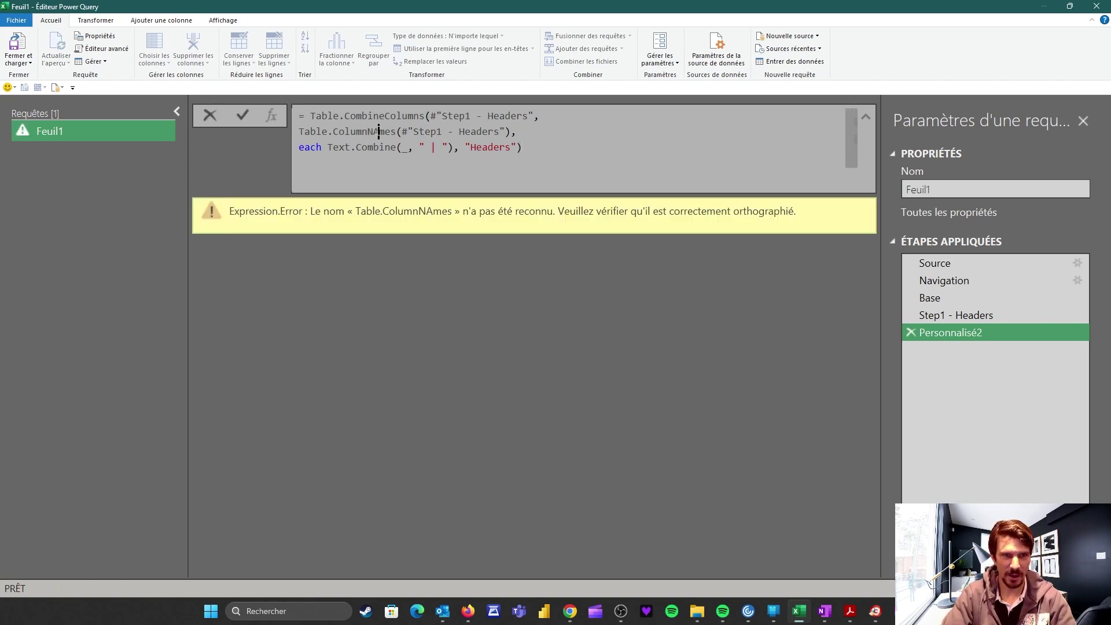
key(BackSpace)
text(a)
key(Return)
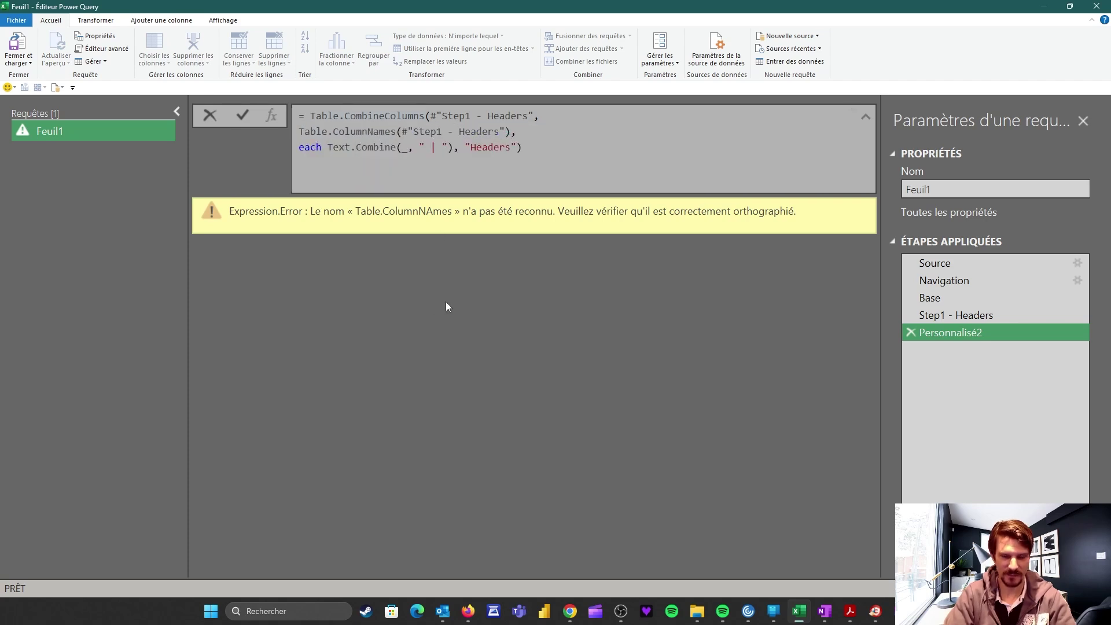
scroll(278, 364, down, 2)
scroll(255, 359, up, 2)
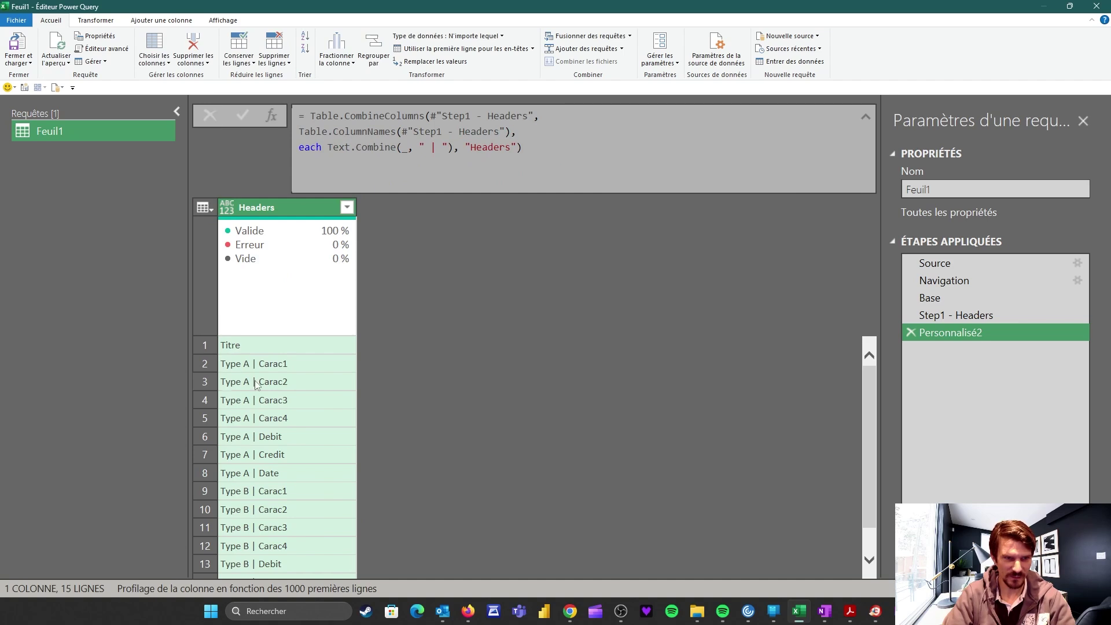
Step: Rename the column-combining step to Headers - Final
right_click(947, 334)
click(687, 280)
text(Headers)
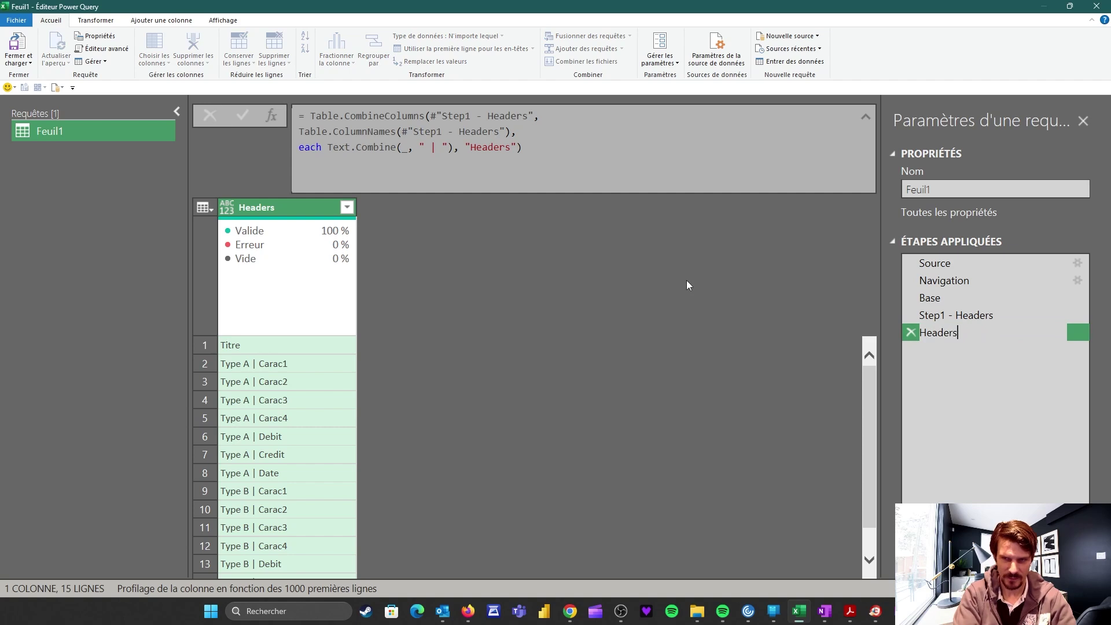
text( - Final)
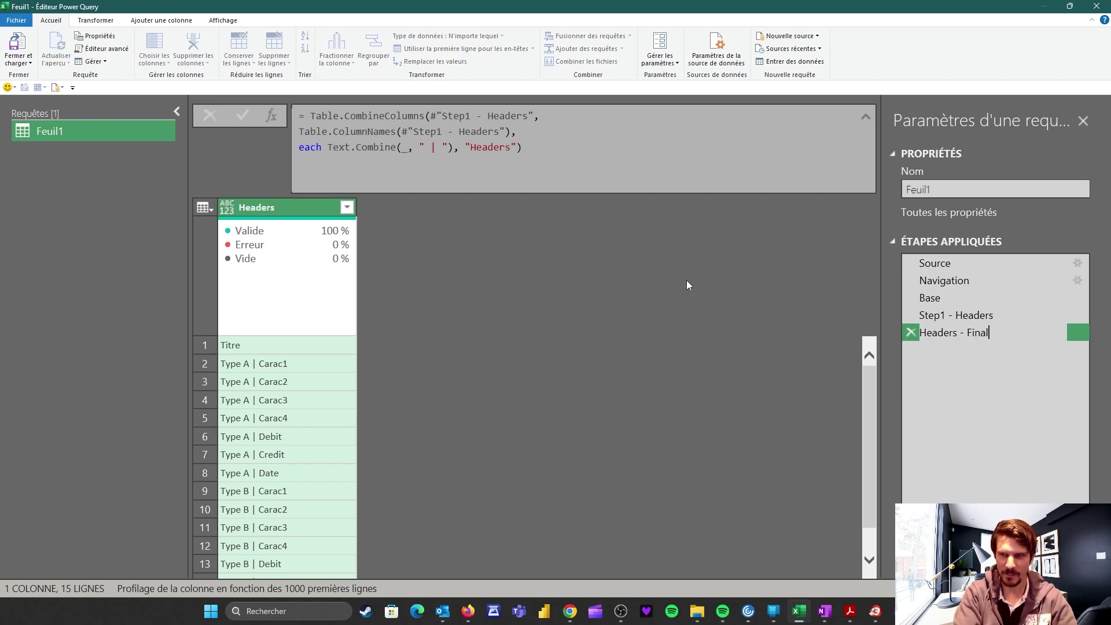
key(Return)
Step: Append [Headers] to the end of the combine formula and apply it to extract the column as a list
click(522, 147)
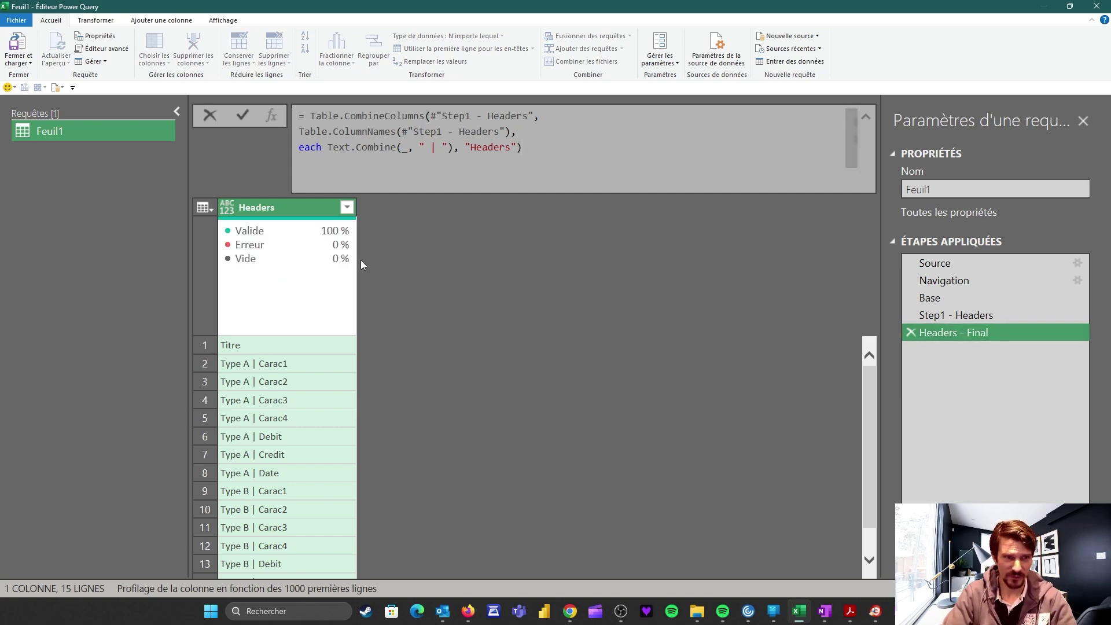
text([])
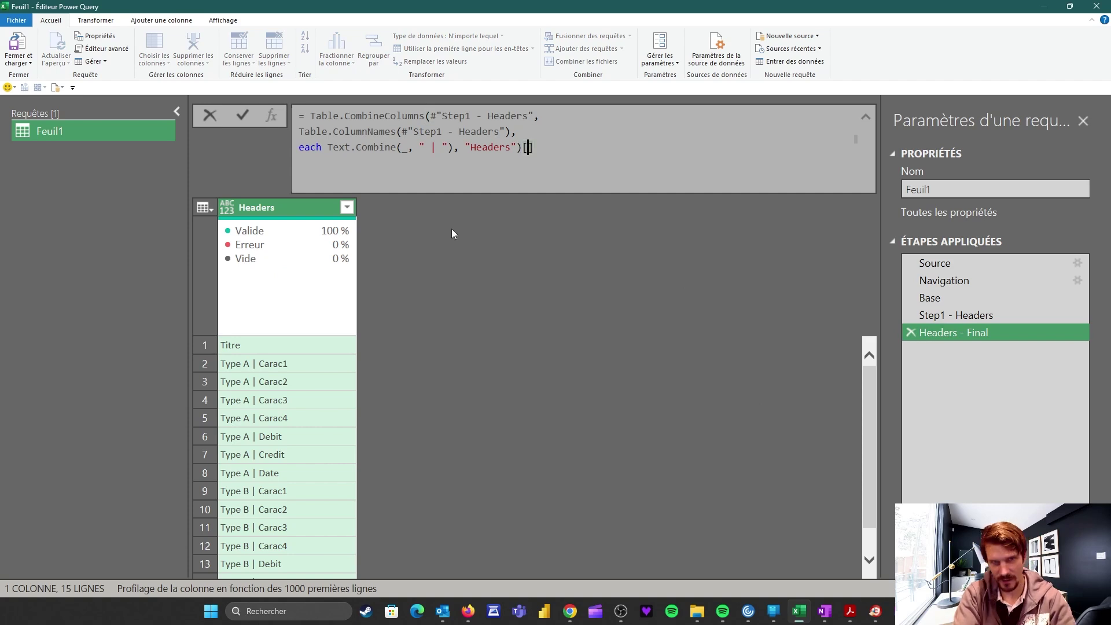
text(He)
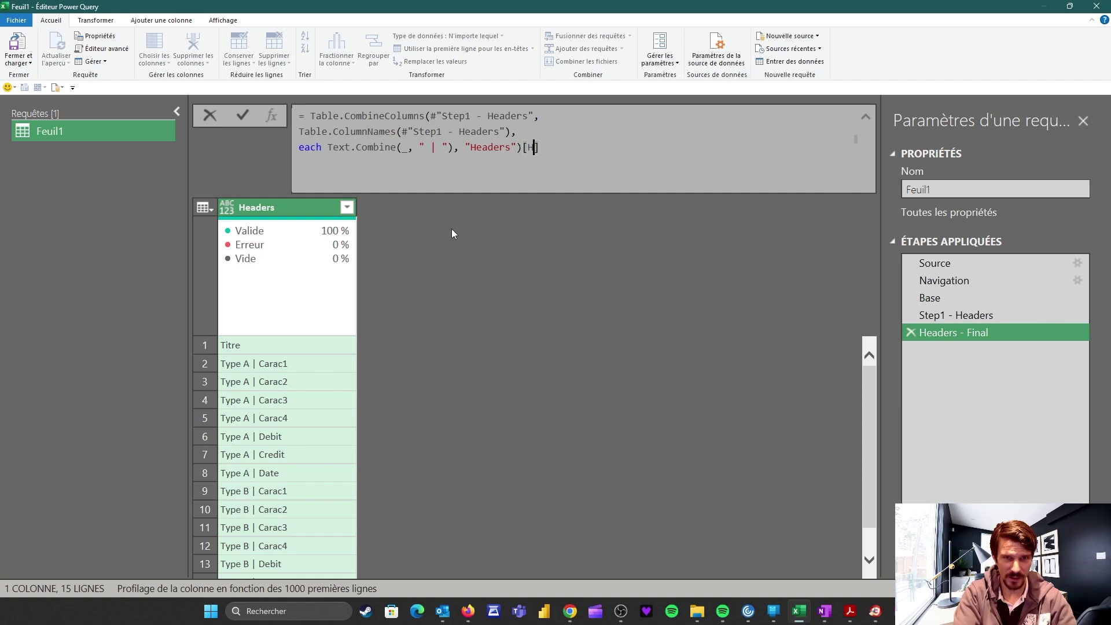
text(aders)
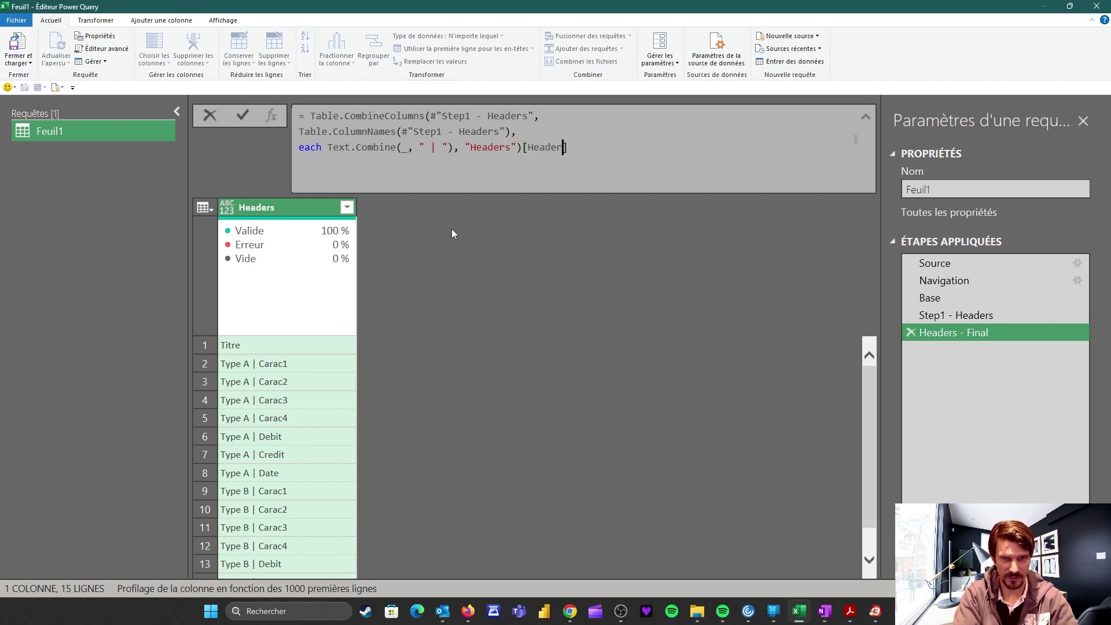
key(Return)
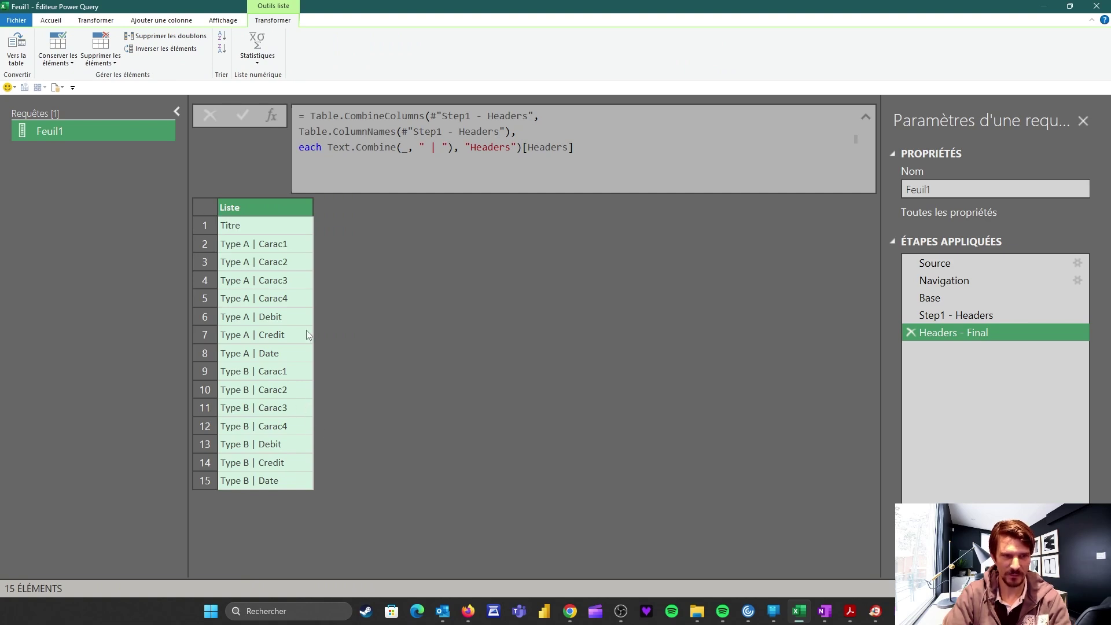
Step: Add a custom step after Headers - Final and set its formula to reference the Base step
click(271, 116)
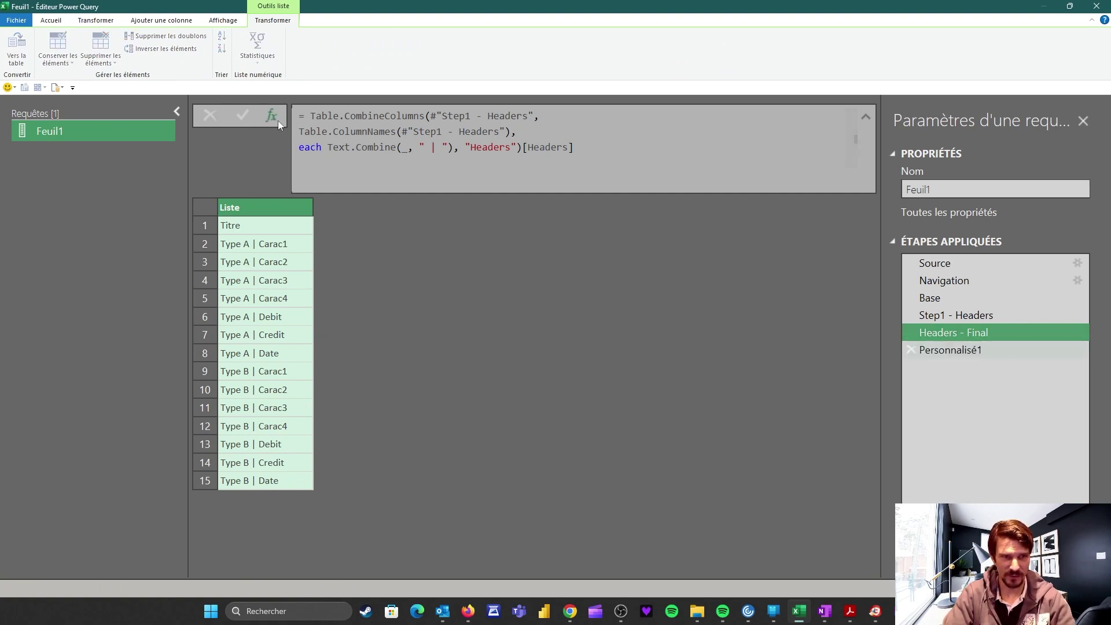
drag(413, 116, 310, 116)
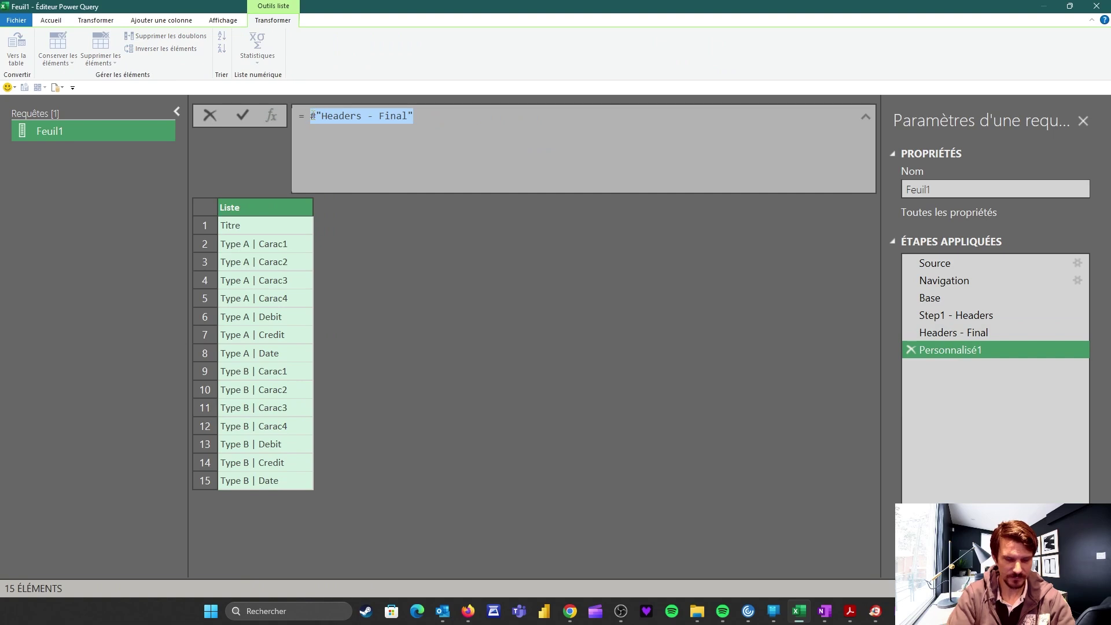
text(Base)
key(Return)
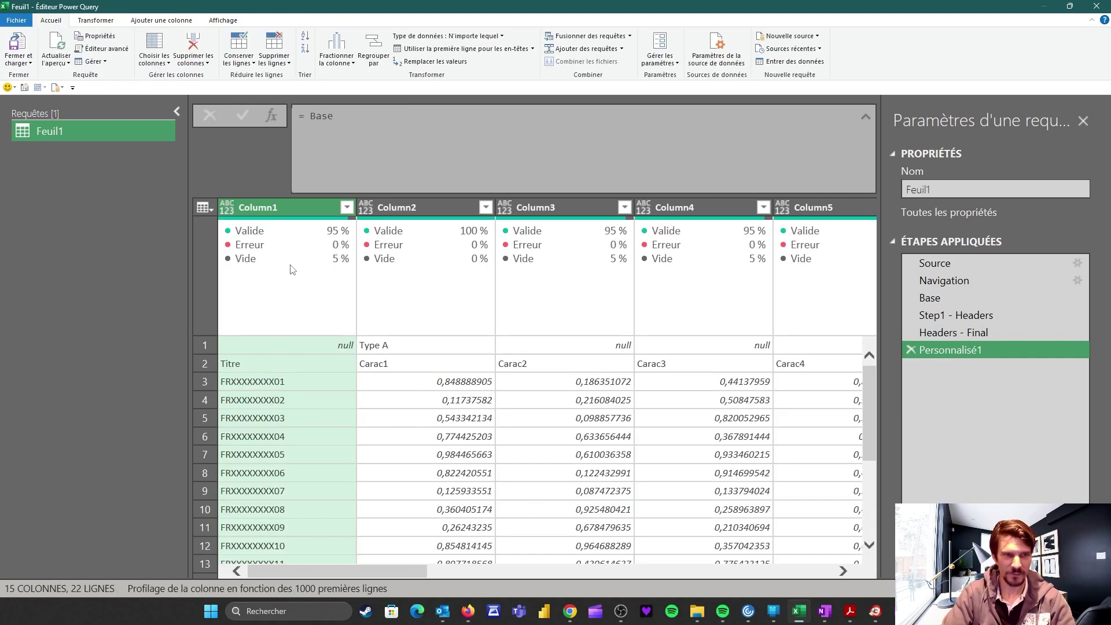
Step: Wrap the Base reference in Table.Skip with a count of 2 to remove the two header rows, and apply the formula
click(206, 363)
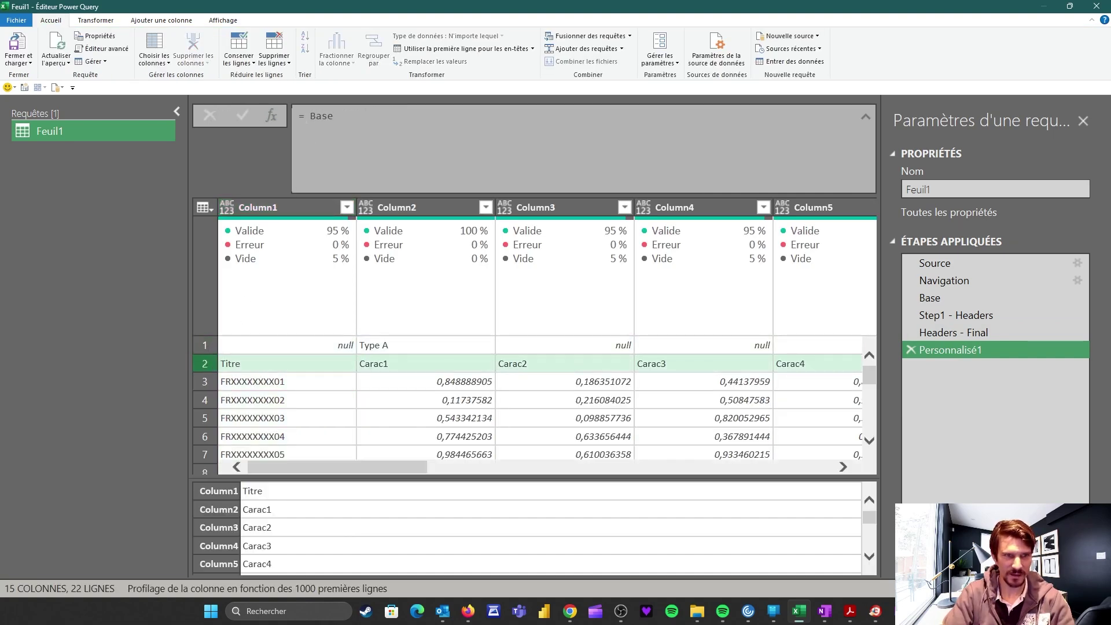
click(310, 116)
text(Tabl)
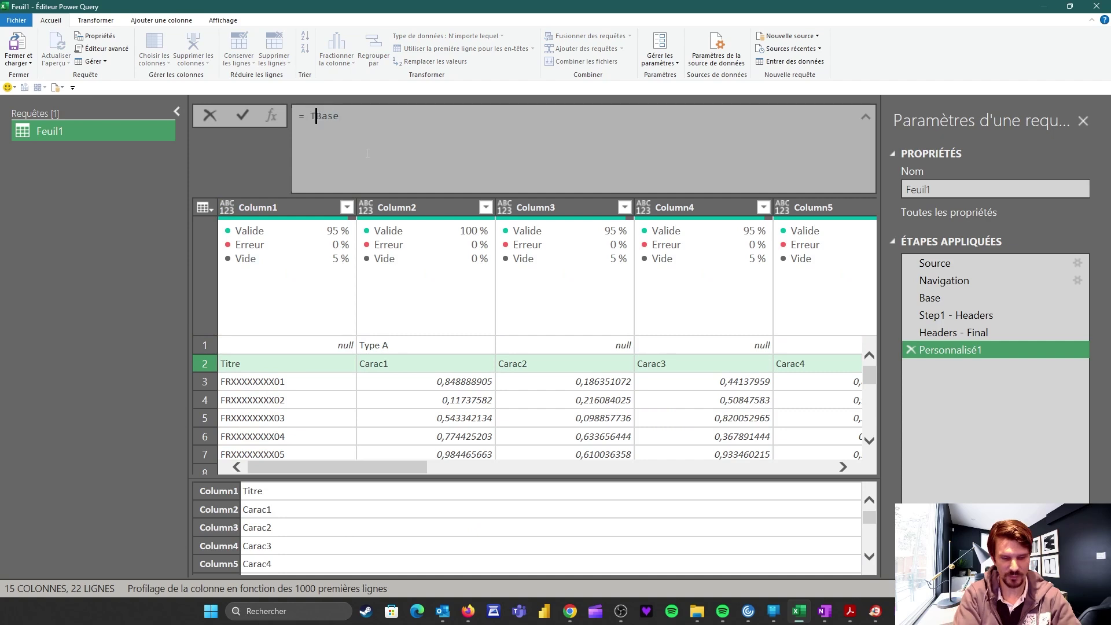
text(e.Sk)
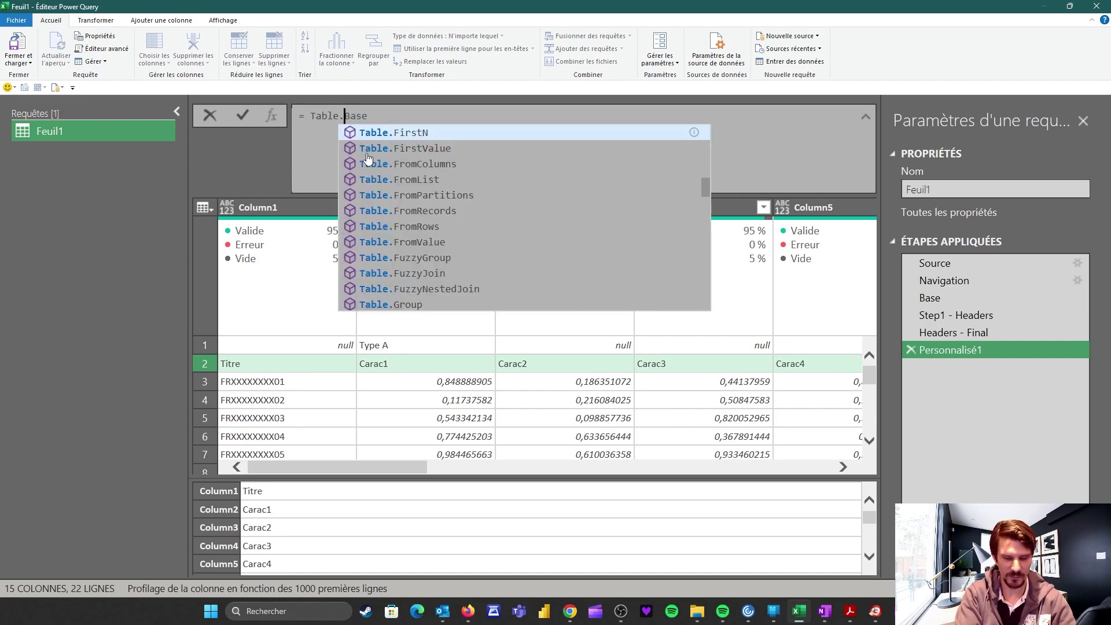
text(ip()
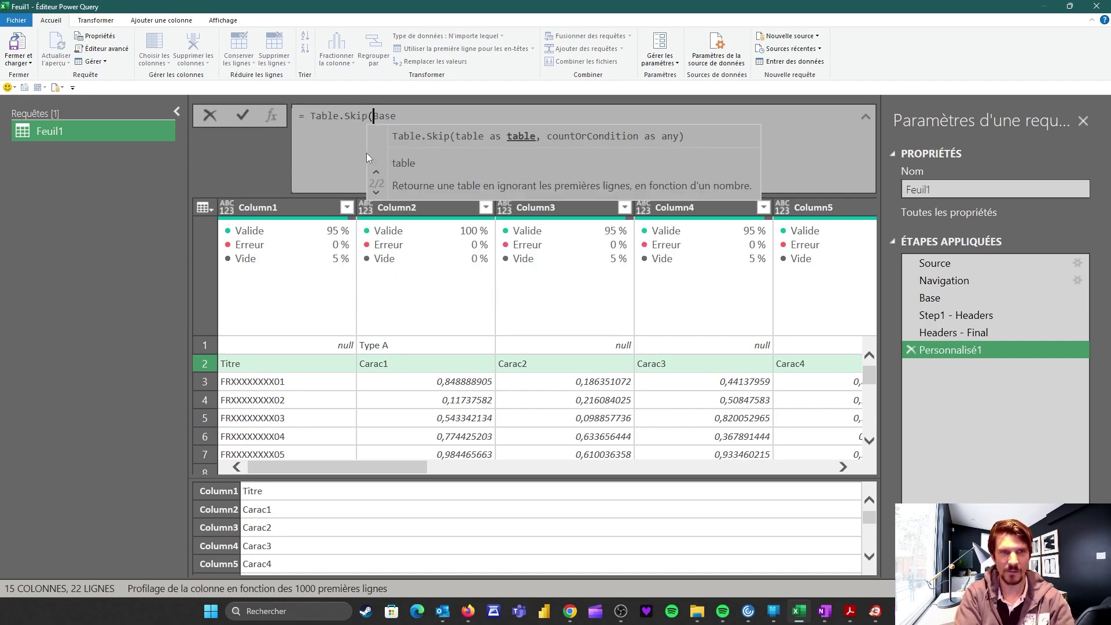
key(ctrl+shift+Right)
text(, )
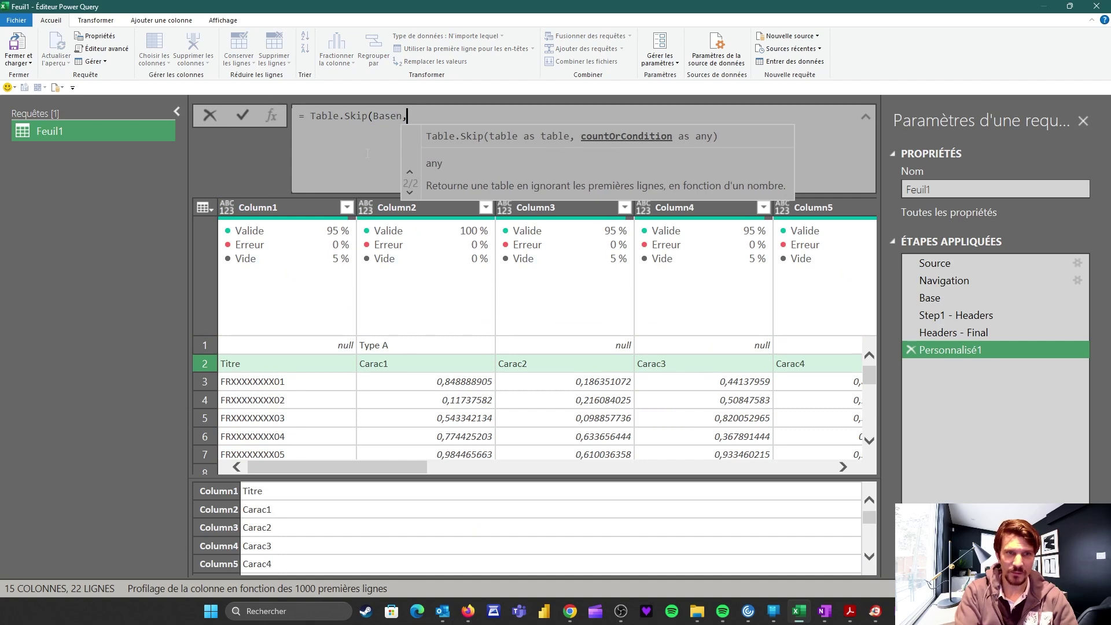
text(2))
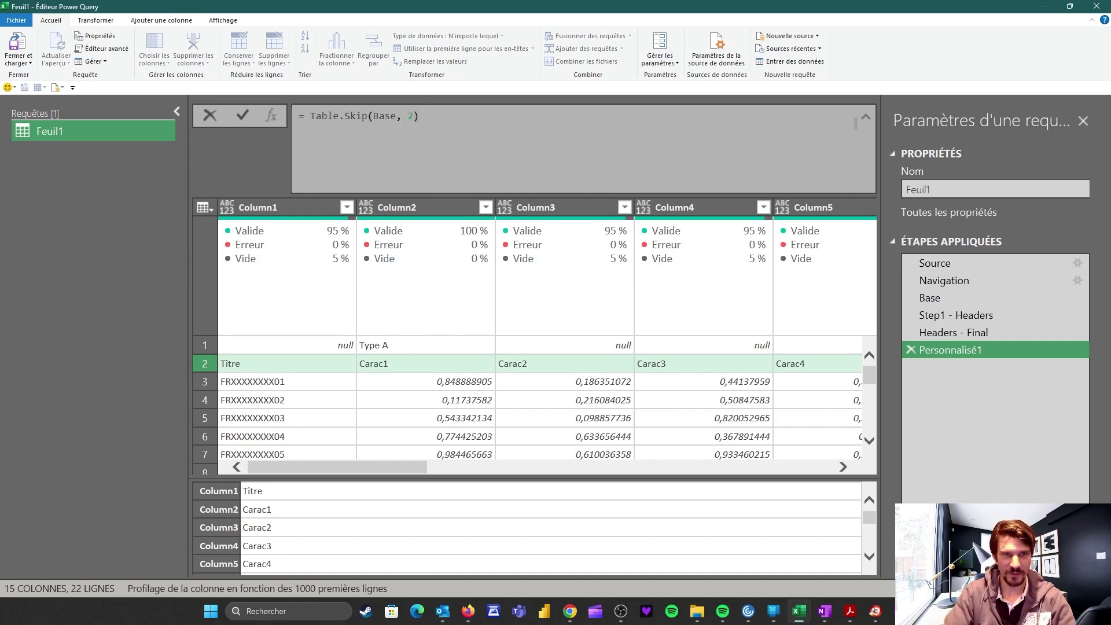
key(Left)
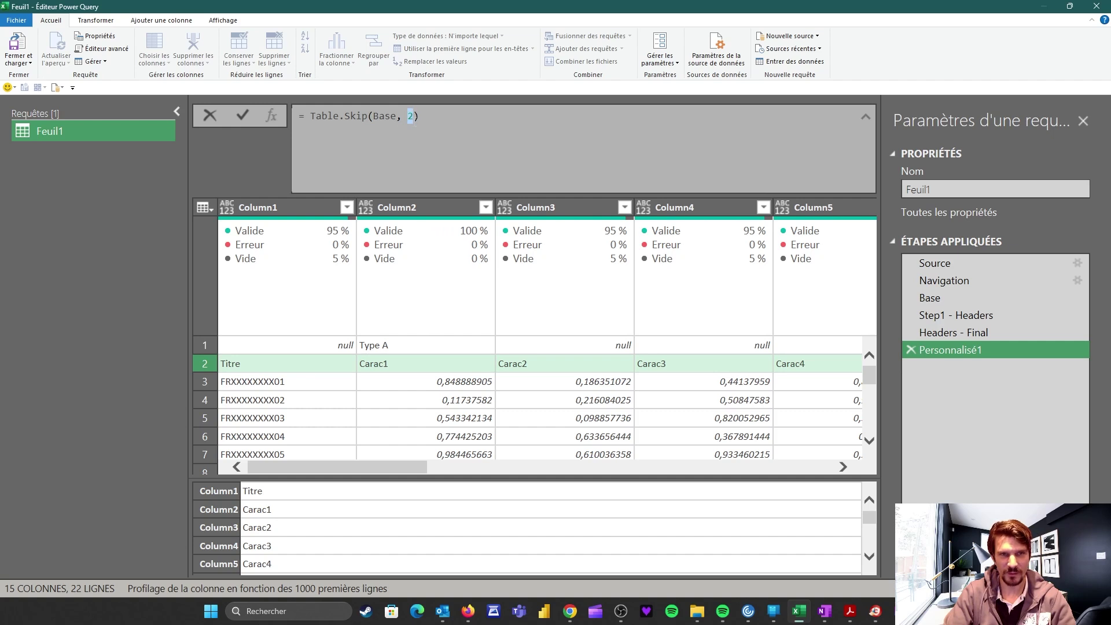
key(shift+Left)
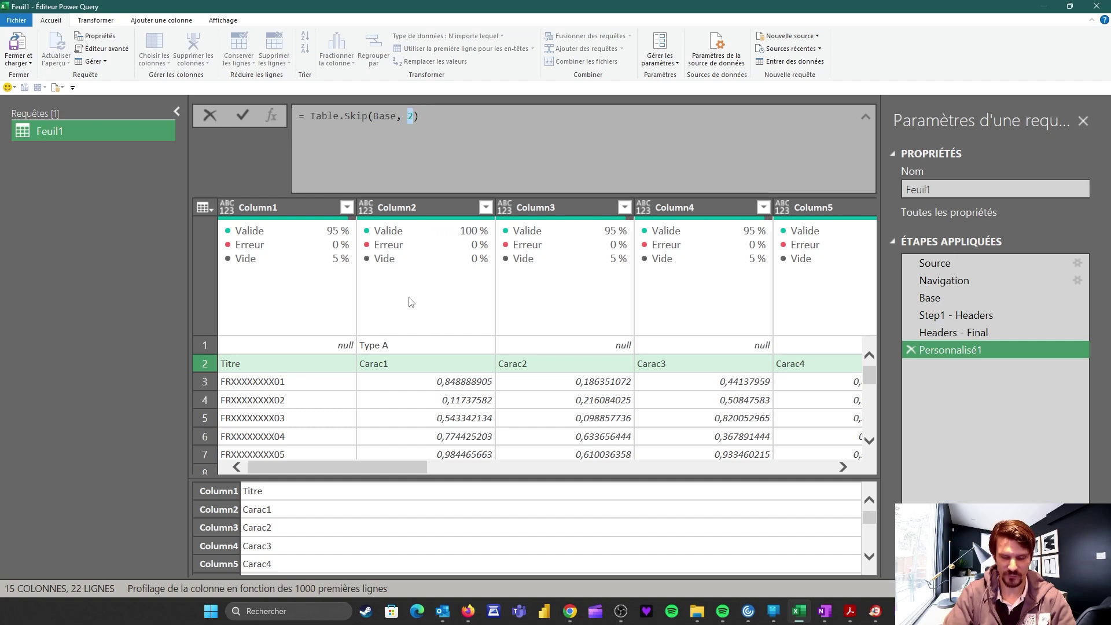
key(Return)
key(BackSpace)
text(2)
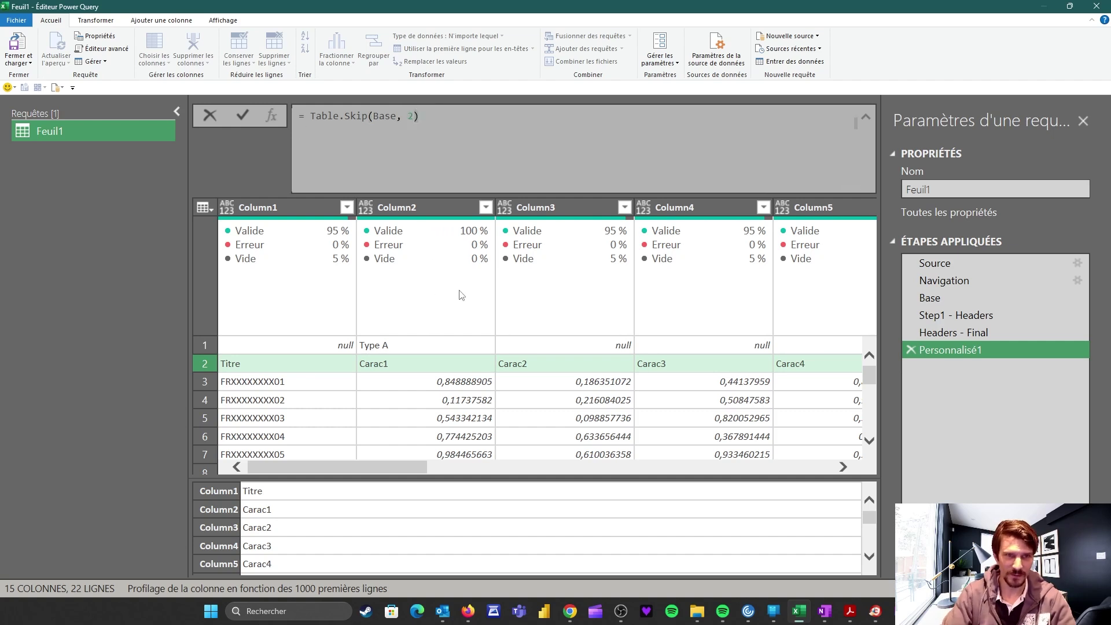
click(256, 116)
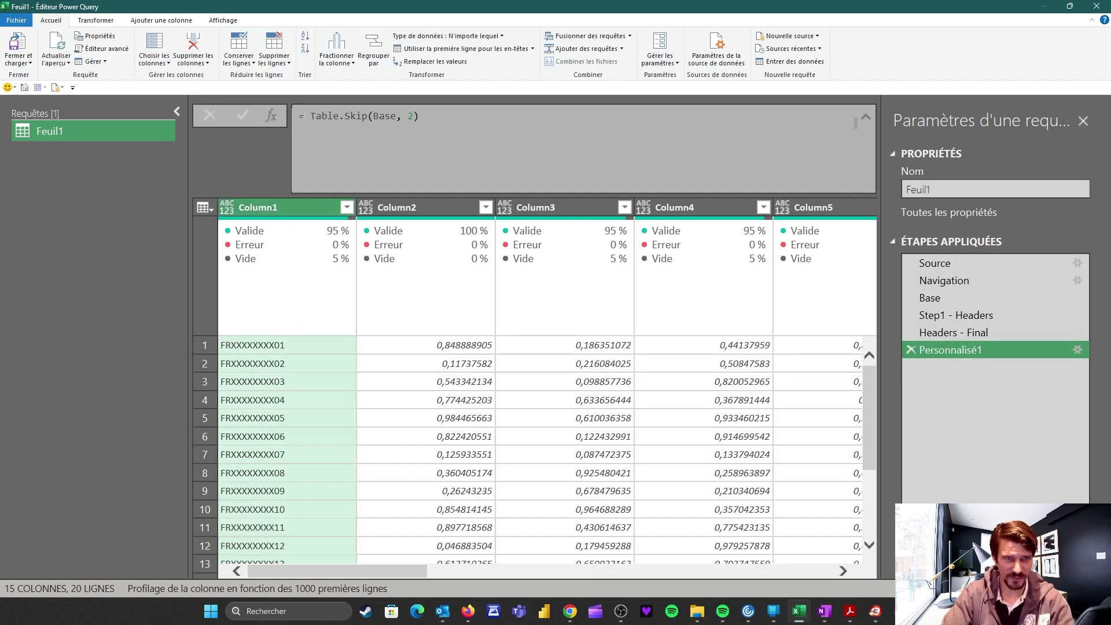
Step: Wrap the Table.Skip expression in Table.ToColumns and apply the formula to turn each column into a list
double_click(313, 115)
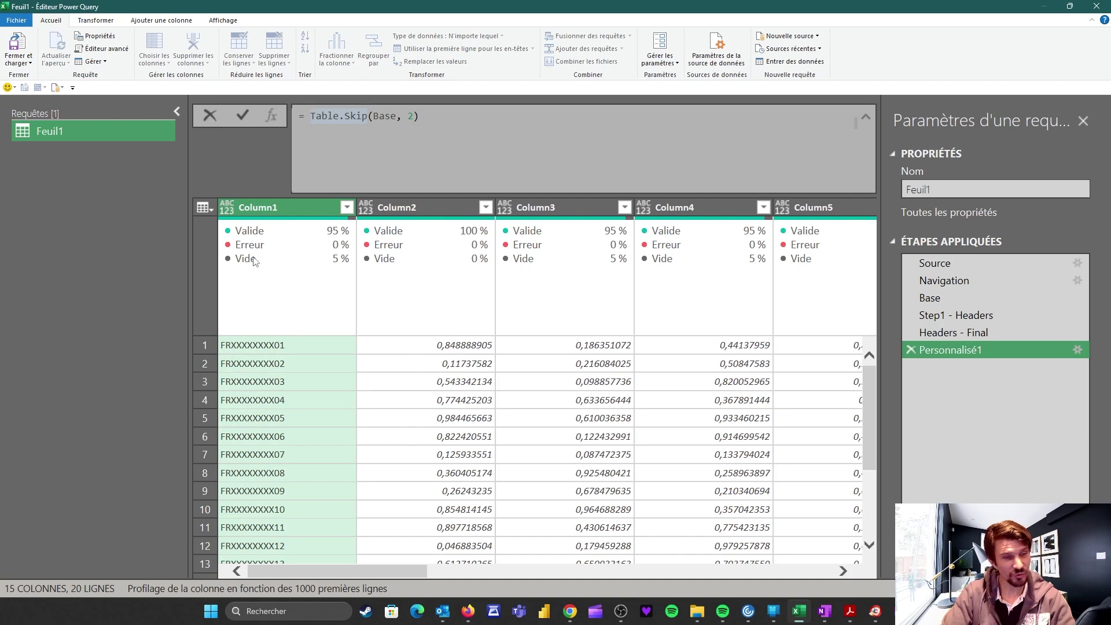
click(264, 205)
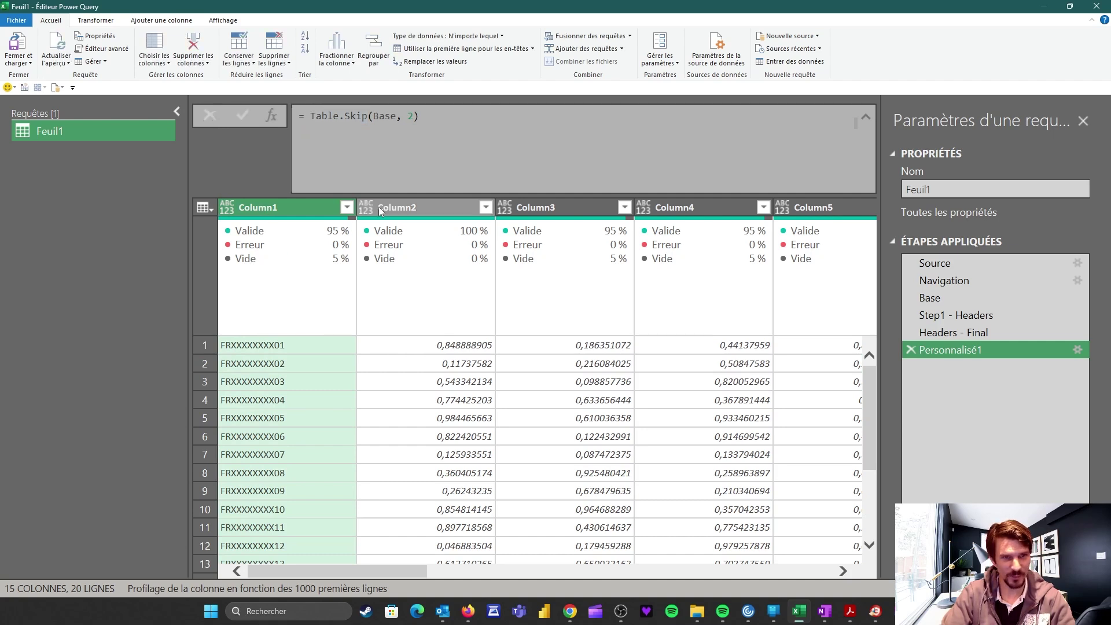
click(405, 207)
click(550, 208)
click(716, 207)
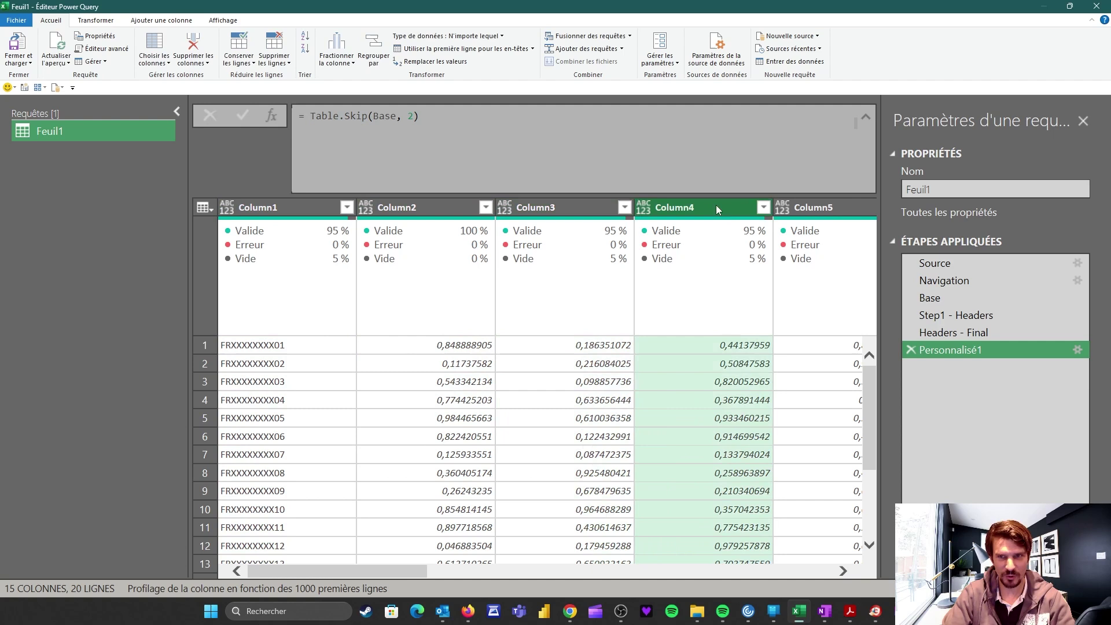
click(819, 206)
click(377, 140)
text(Table)
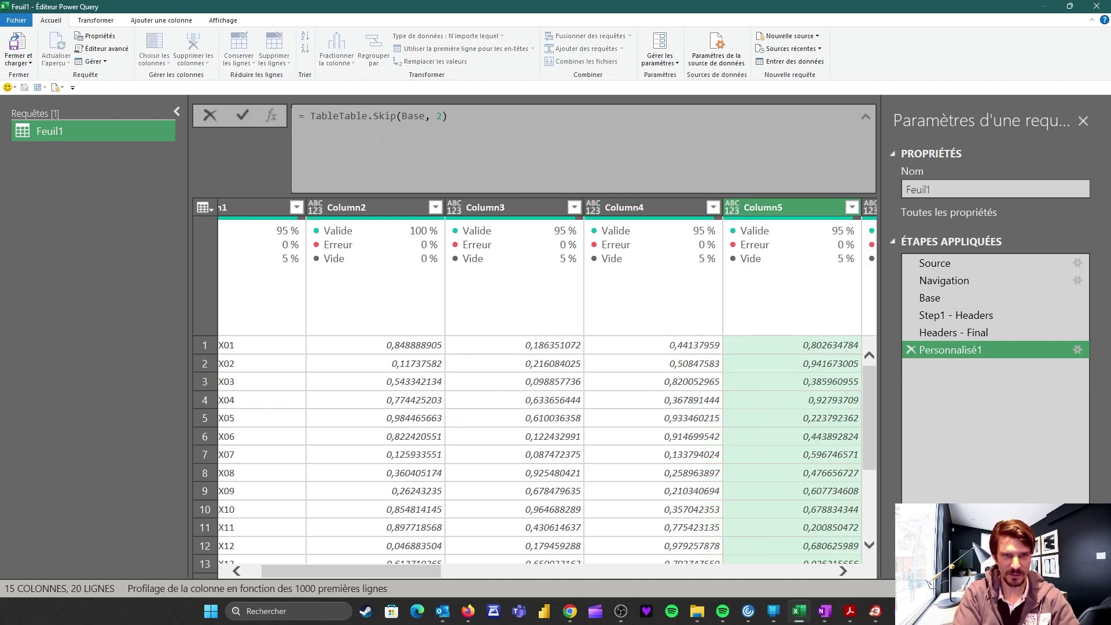
text(.)
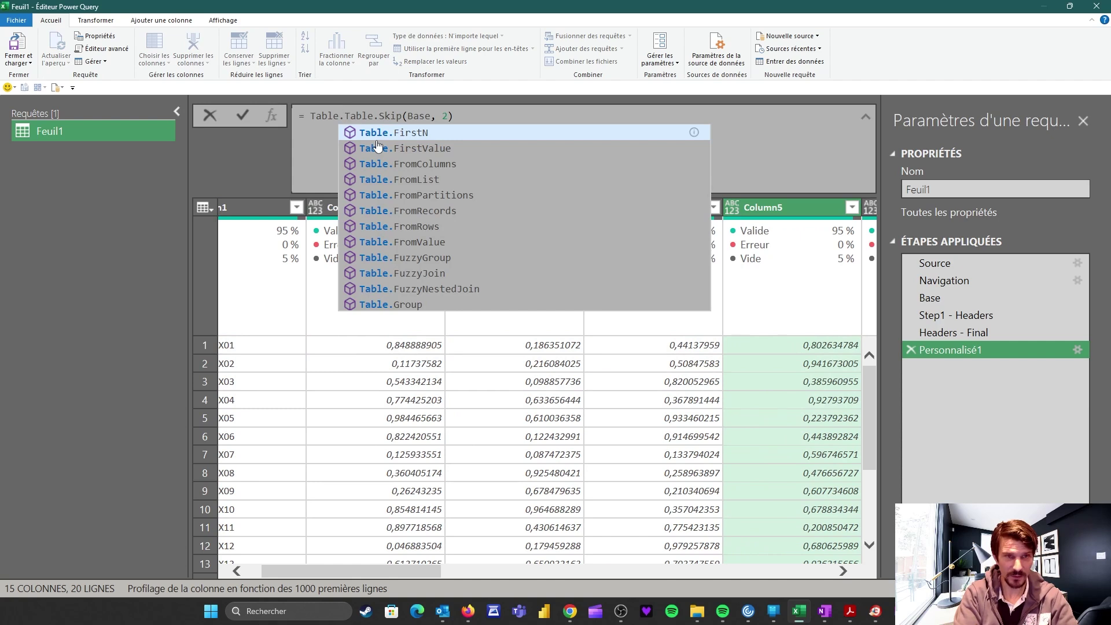
text(ToColumns)
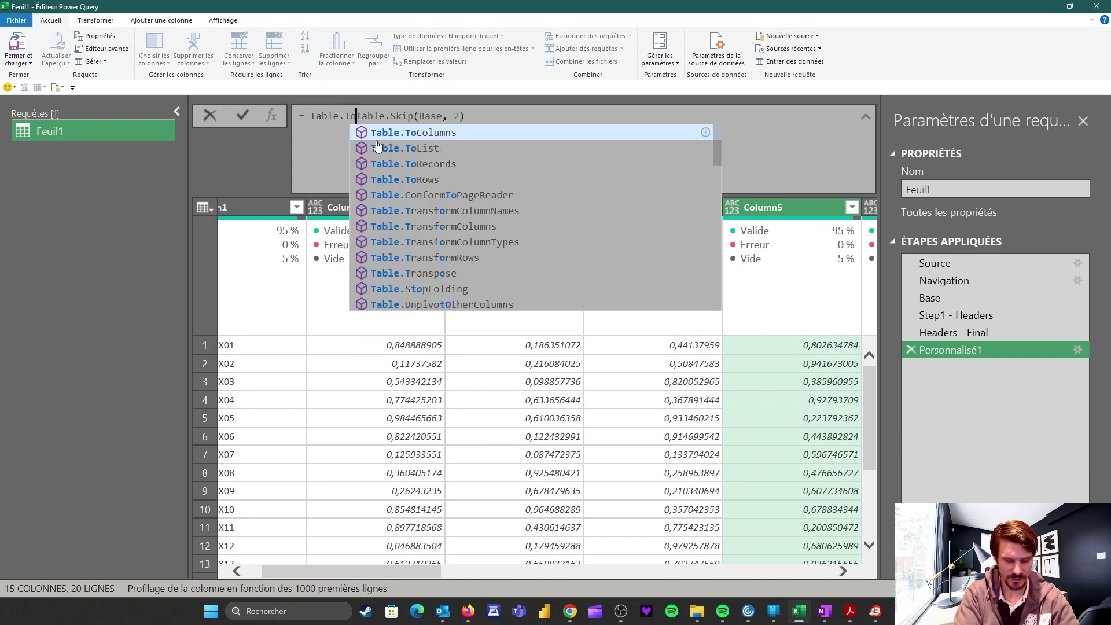
text(()
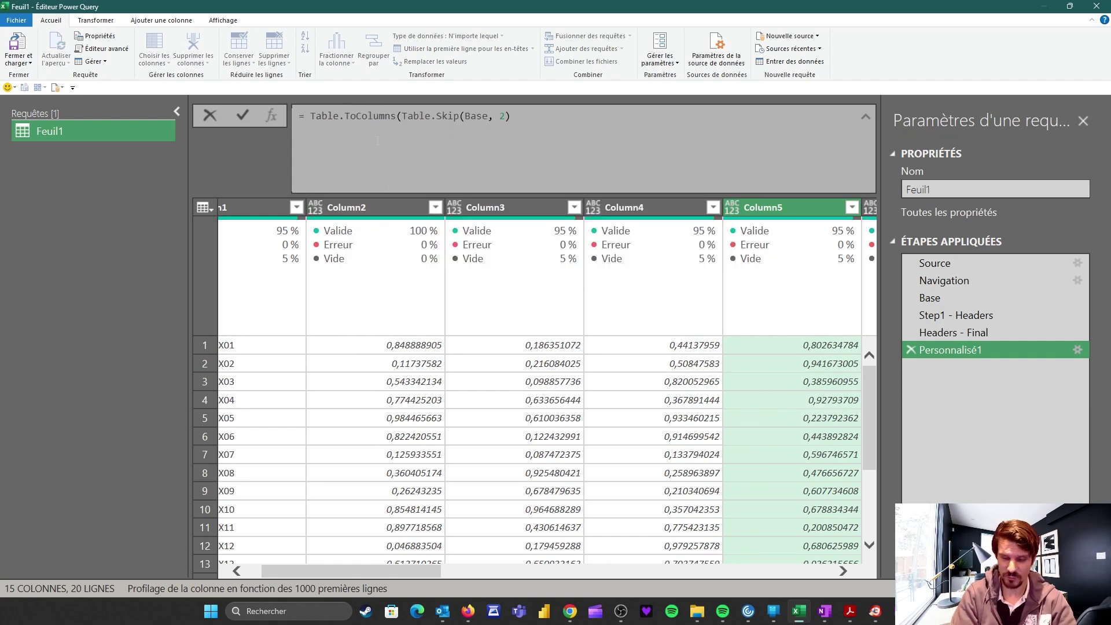
text())
key(Return)
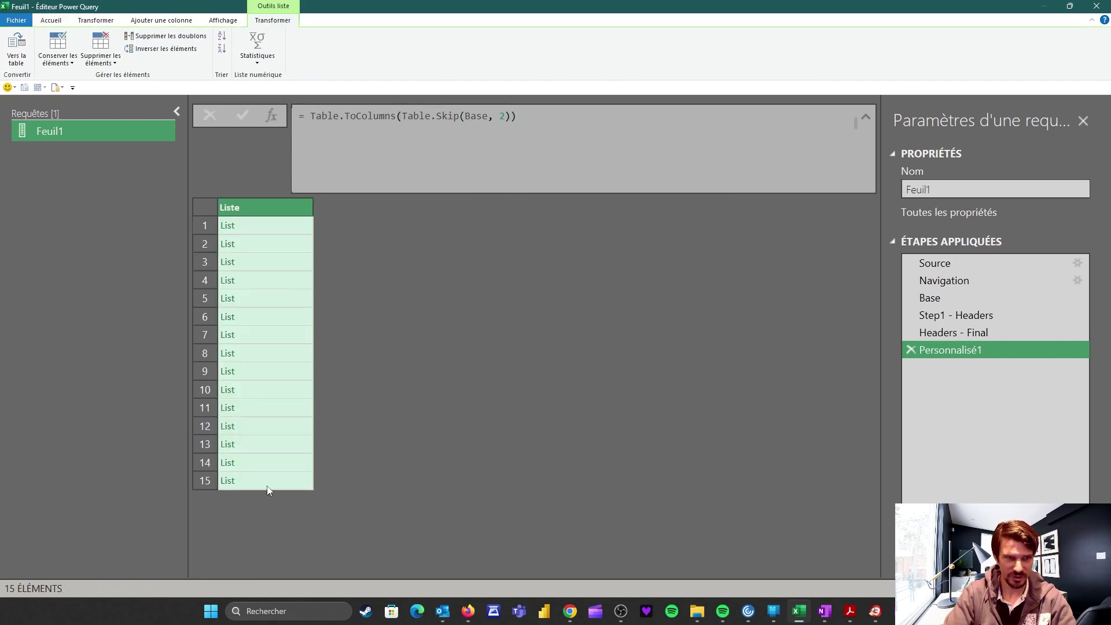
Step: Preview the contents of several nested lists to check which original column each one holds
click(289, 226)
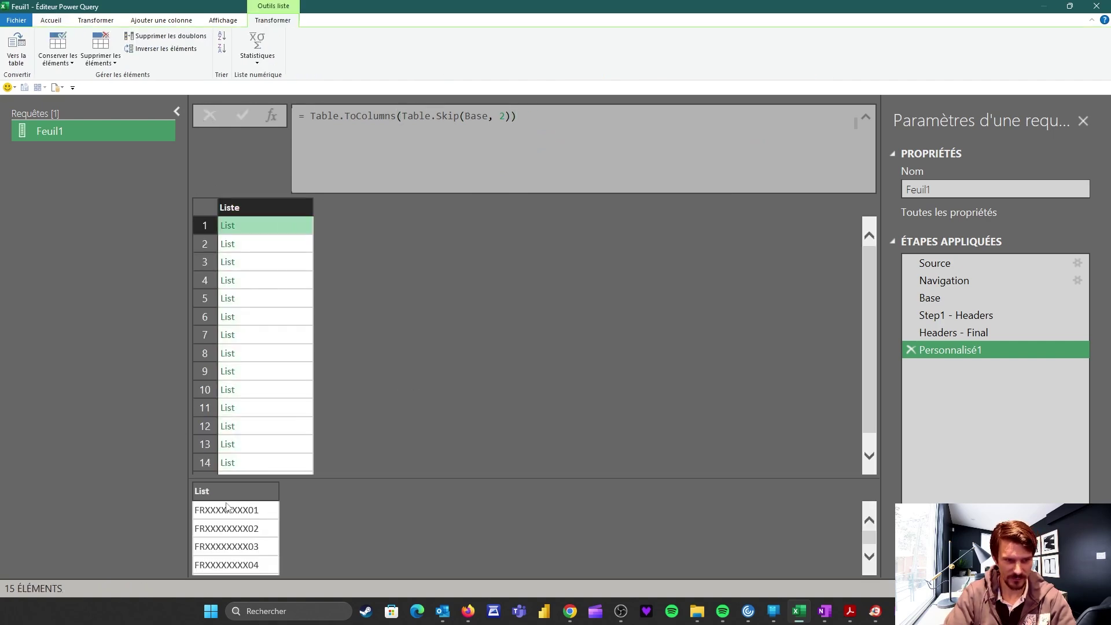
click(266, 373)
click(255, 354)
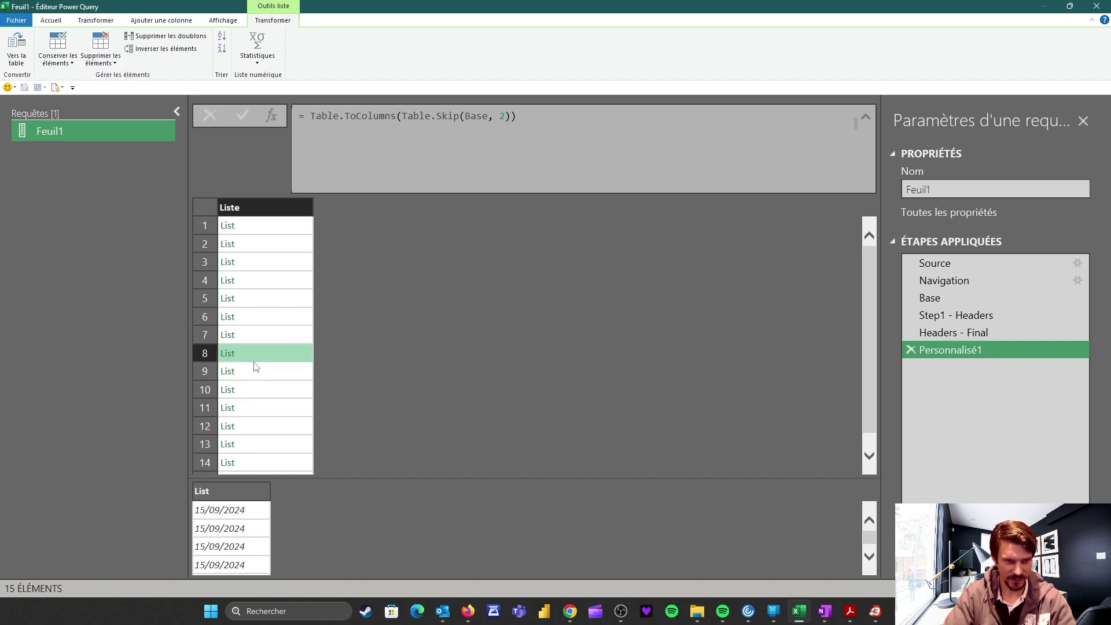
click(248, 227)
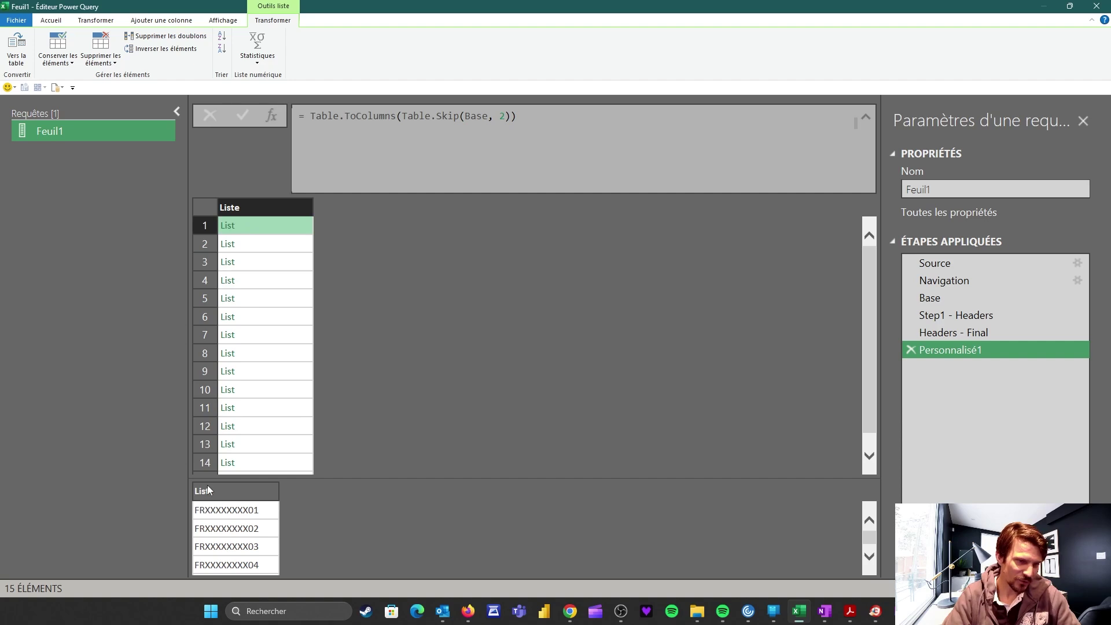
click(264, 246)
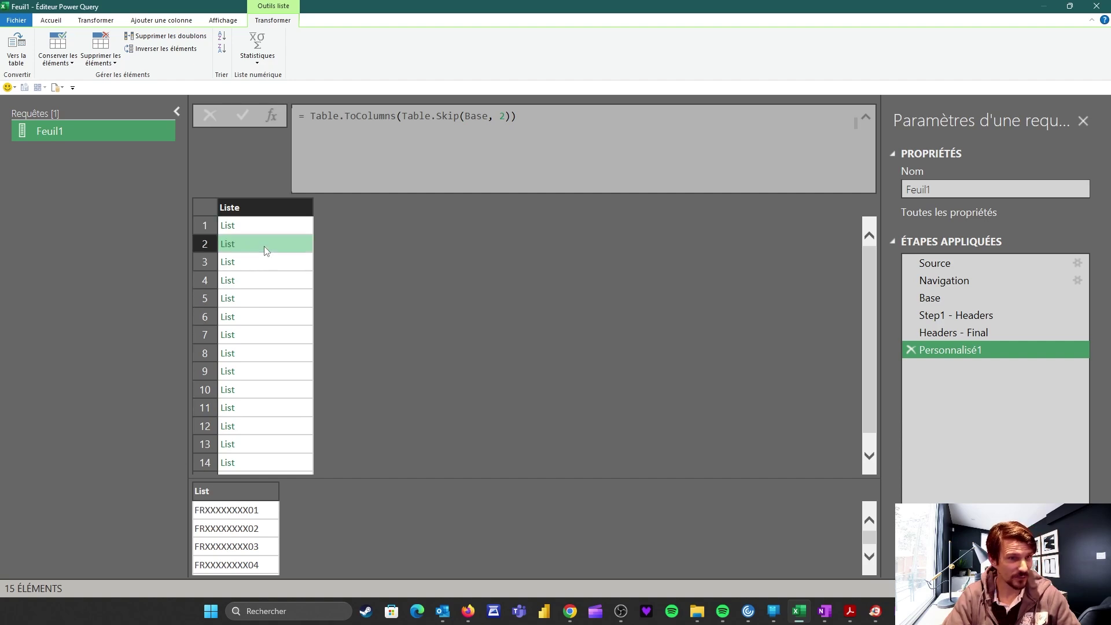
click(266, 261)
click(265, 281)
click(266, 302)
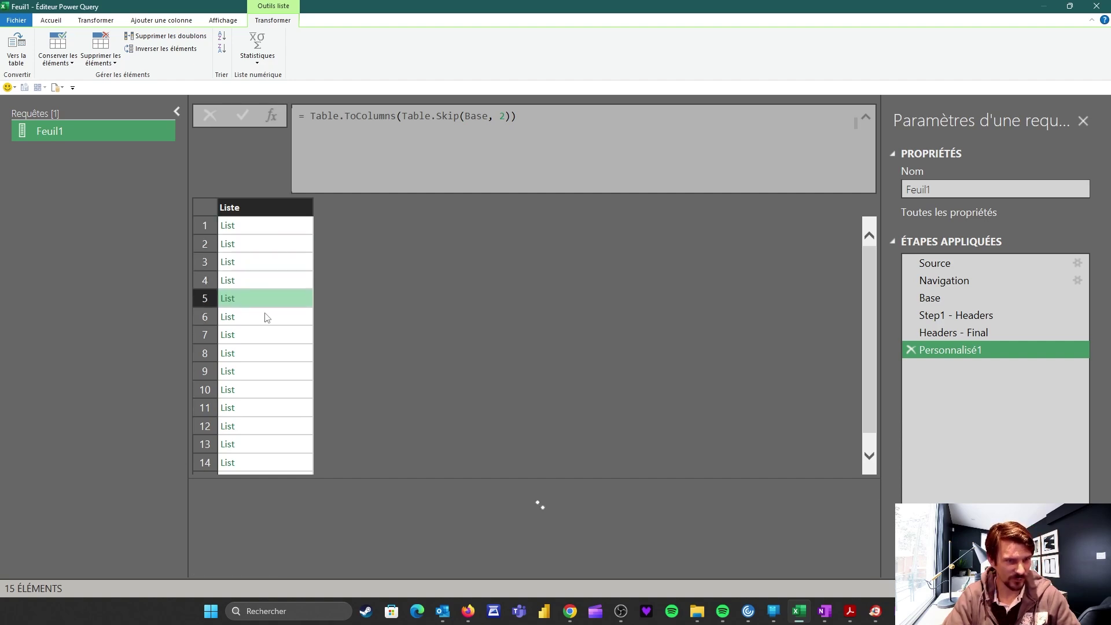
click(266, 317)
Step: Insert Table.FromColumns( in front of the Table.ToColumns expression to rebuild a table from the lists
click(311, 116)
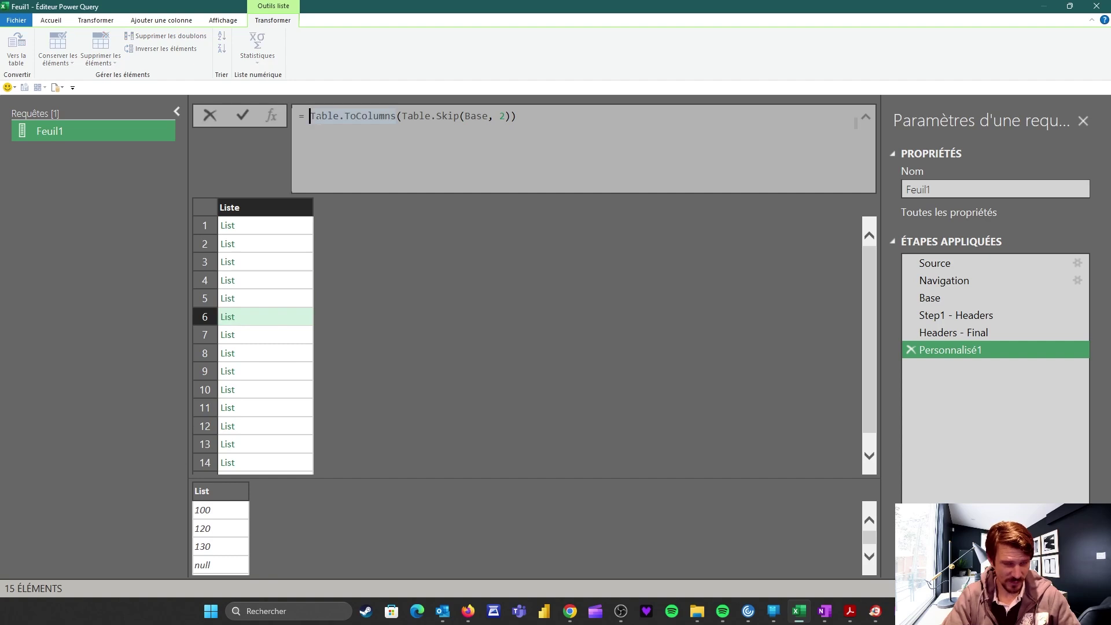
text(Table.From)
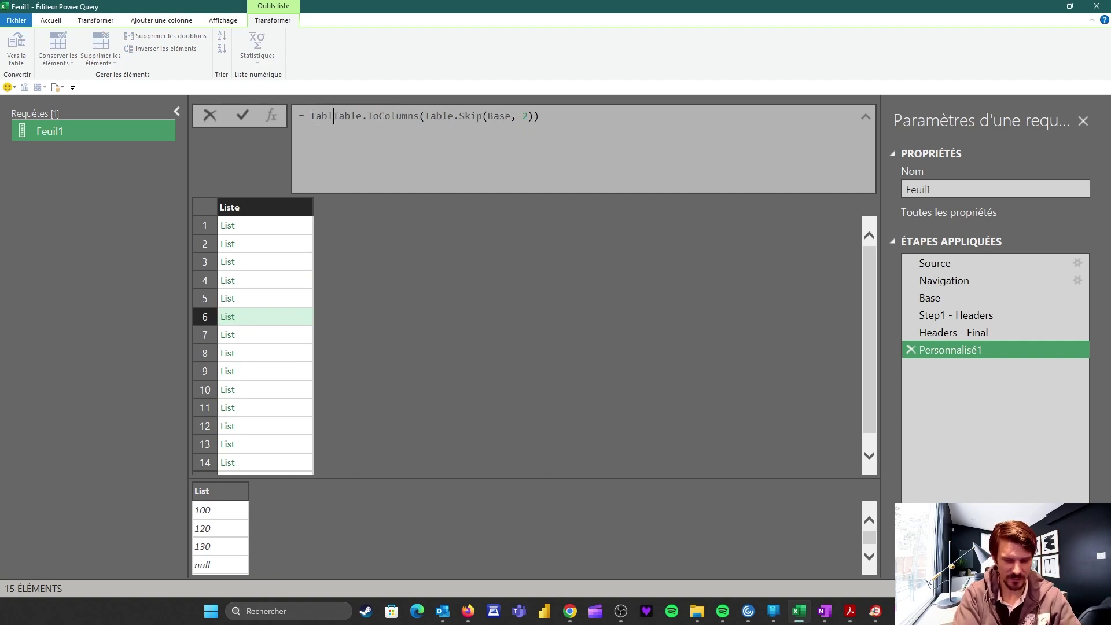
text(Columns()
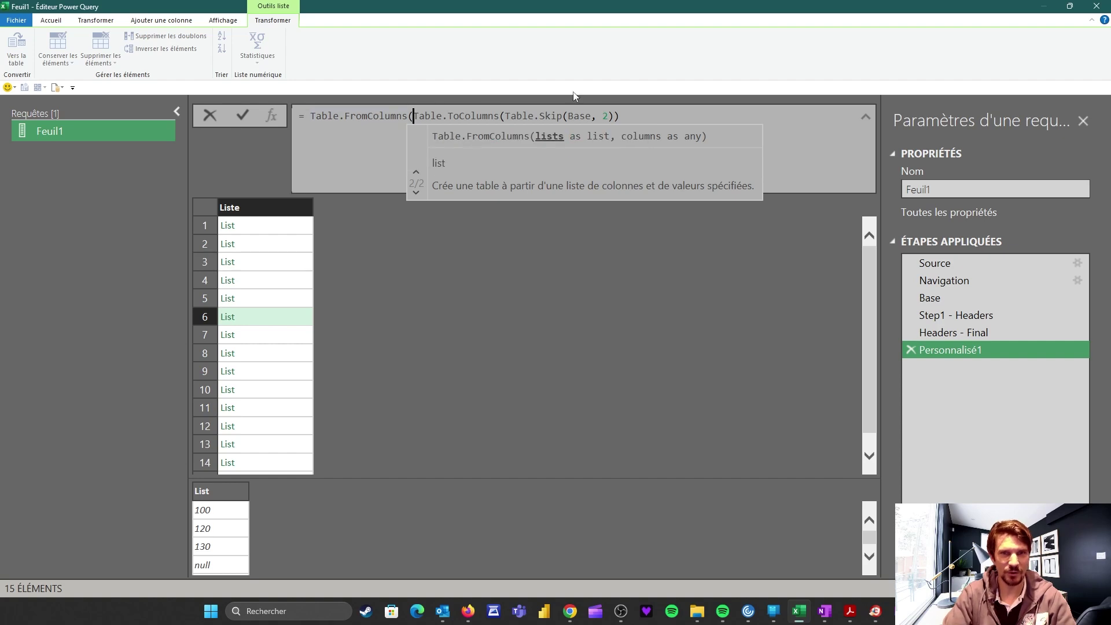
Step: Supply #"Headers - Final" as the column names argument of Table.FromColumns, close the parenthesis and apply the formula
click(628, 116)
text(,)
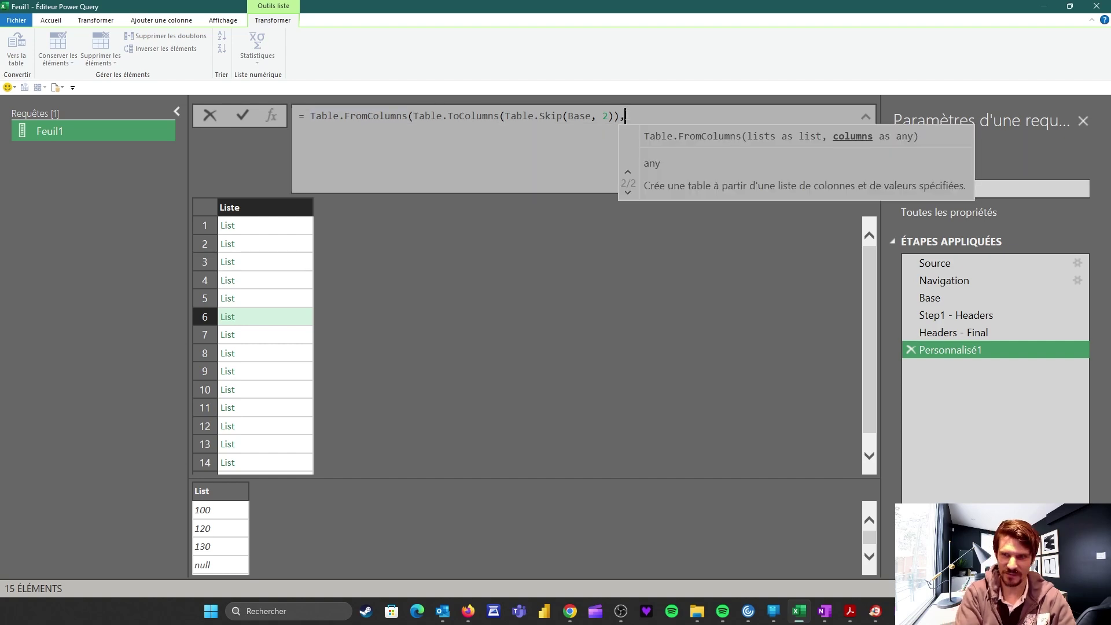
text( Headers - Finba)
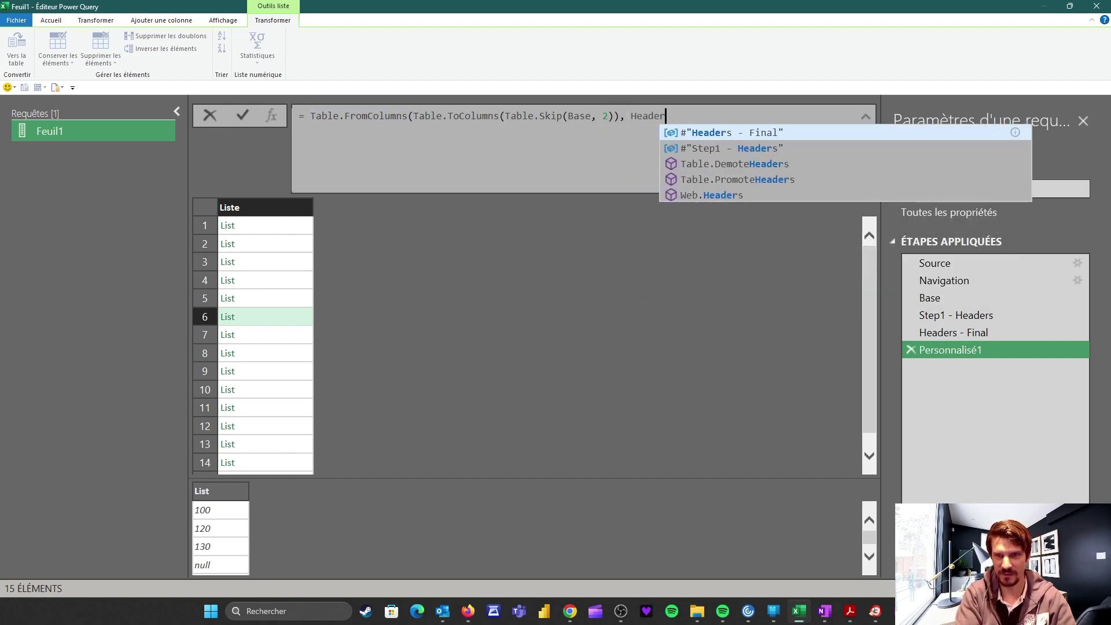
key(BackSpace)
key(BackSpace)
text(al)
key(Escape)
click(683, 116)
text(#)
key(Escape)
text(")
key(End)
text("))
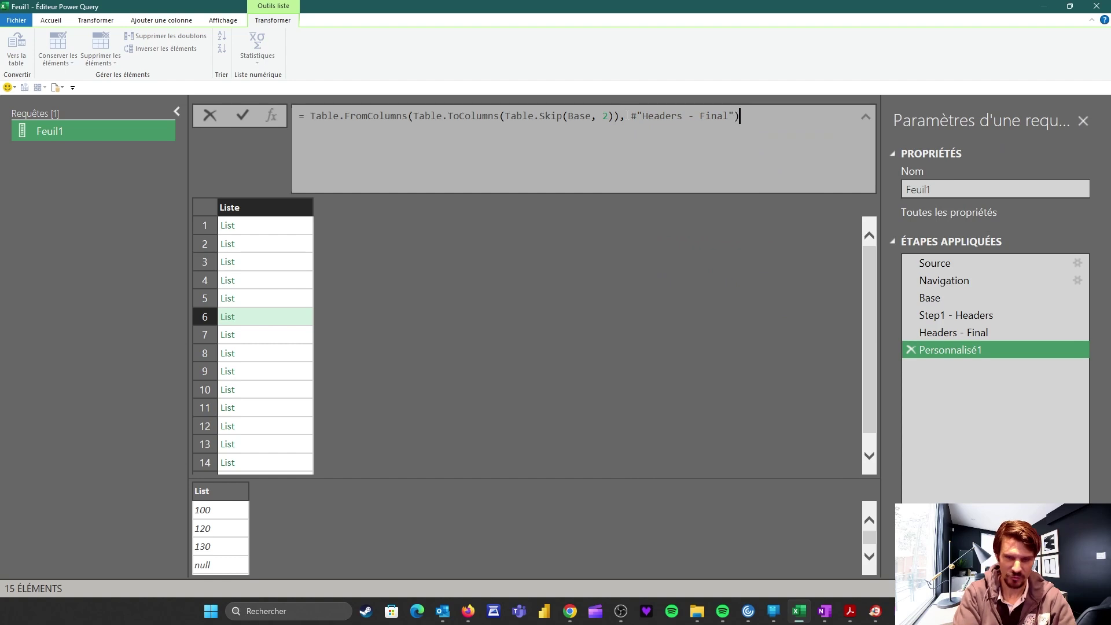
key(Return)
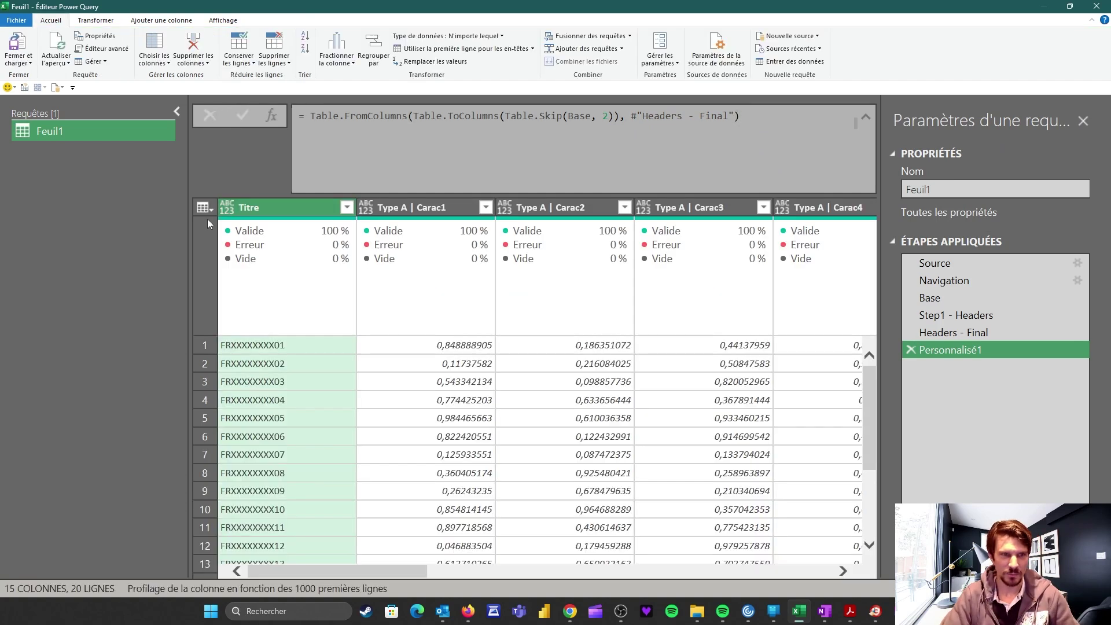
Step: Select the Type A | Debit and Type A | Credit columns together in the rebuilt table
drag(374, 572, 514, 446)
click(458, 207)
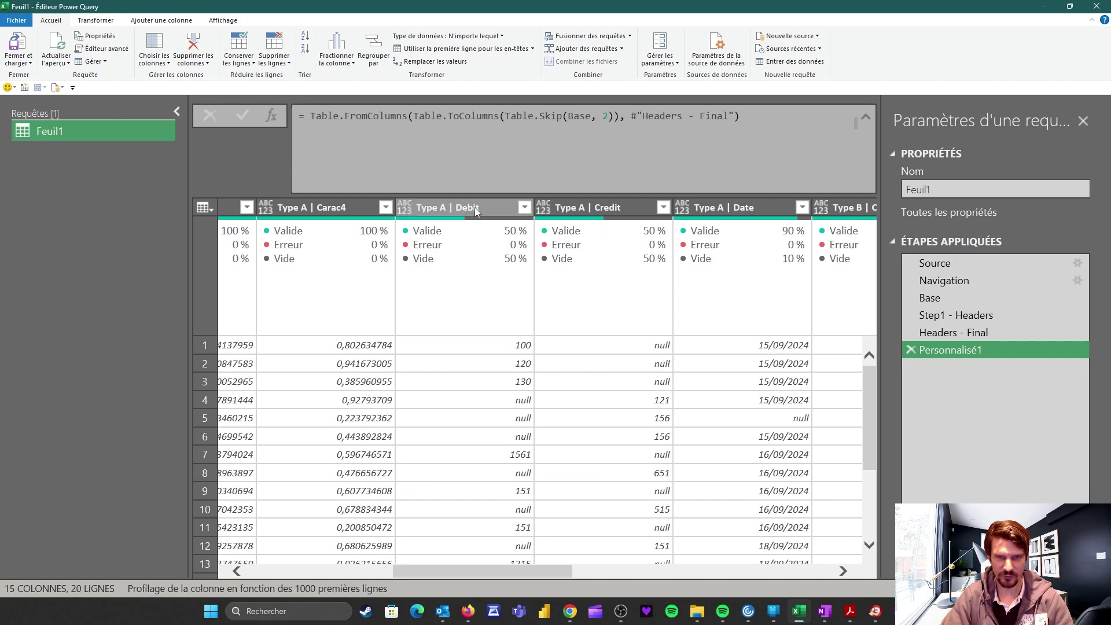
shift+click(584, 207)
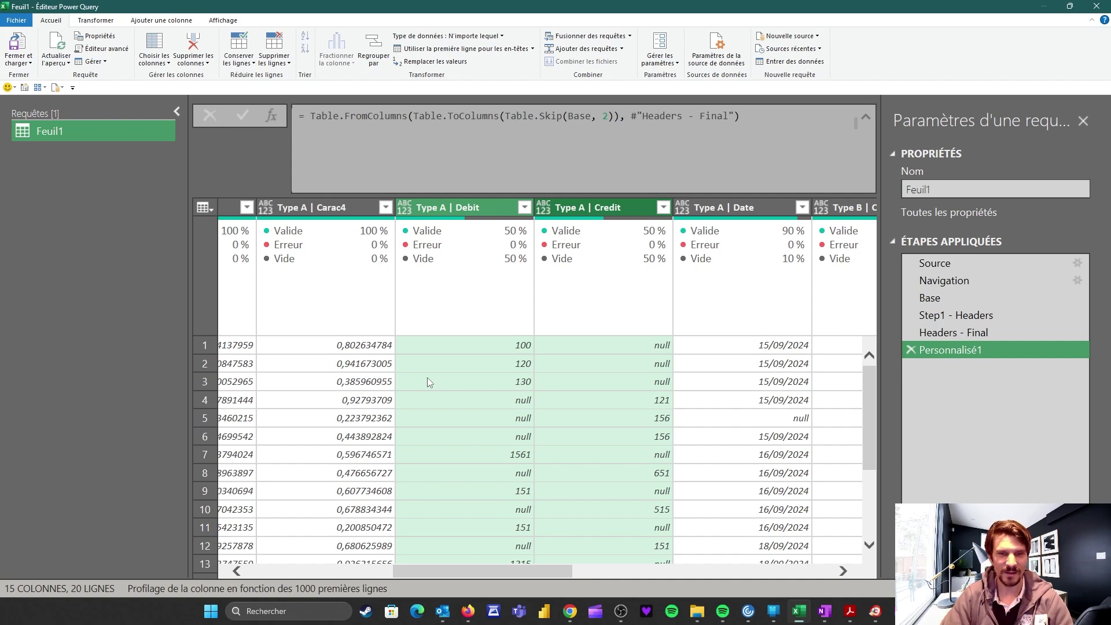
Step: Compare the first-row values of the Type A | Debit and Type A | Credit columns
click(485, 207)
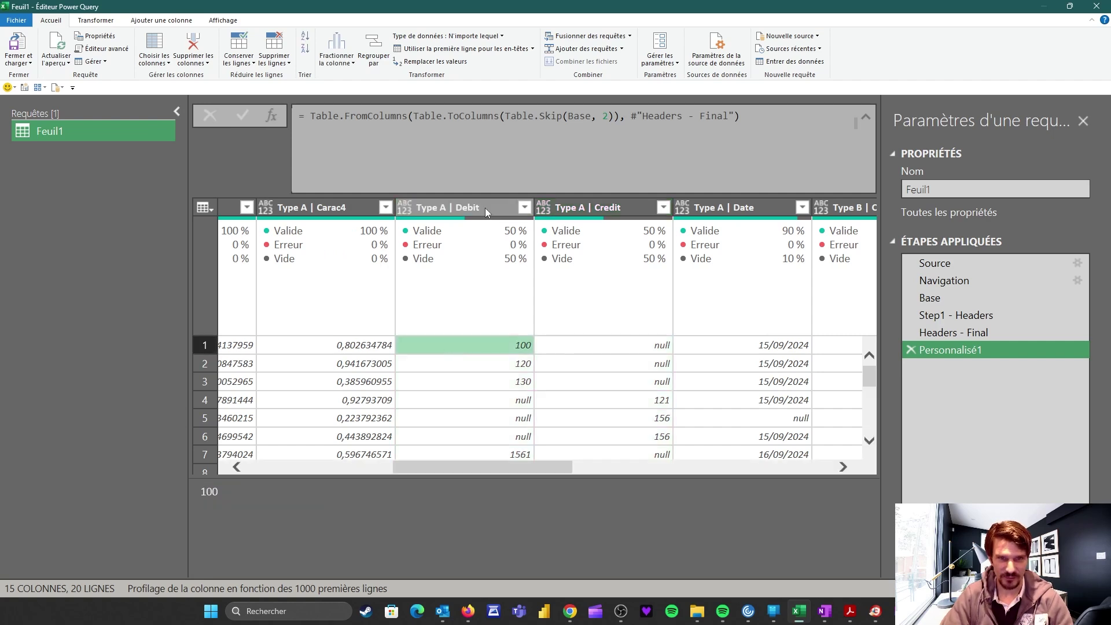
click(487, 345)
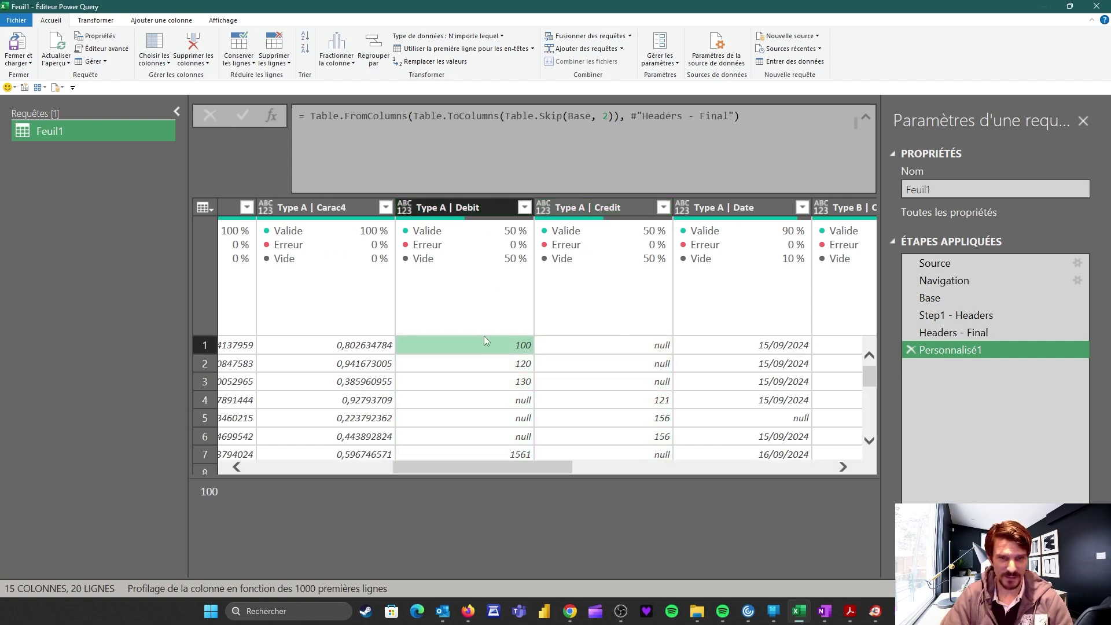
click(589, 207)
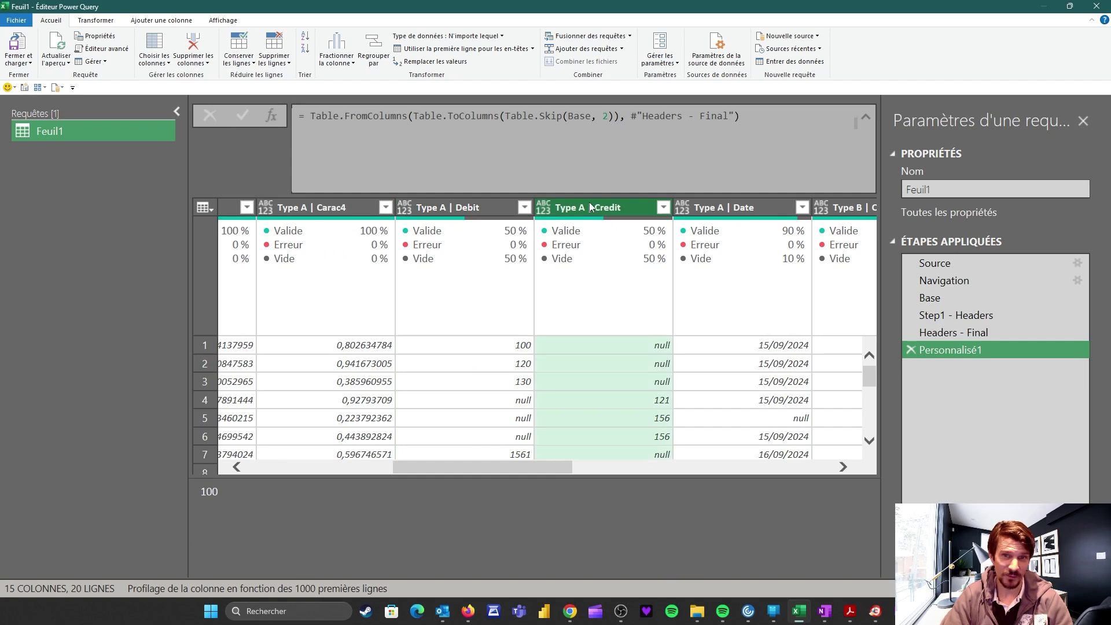
click(489, 347)
click(611, 346)
click(492, 351)
click(626, 341)
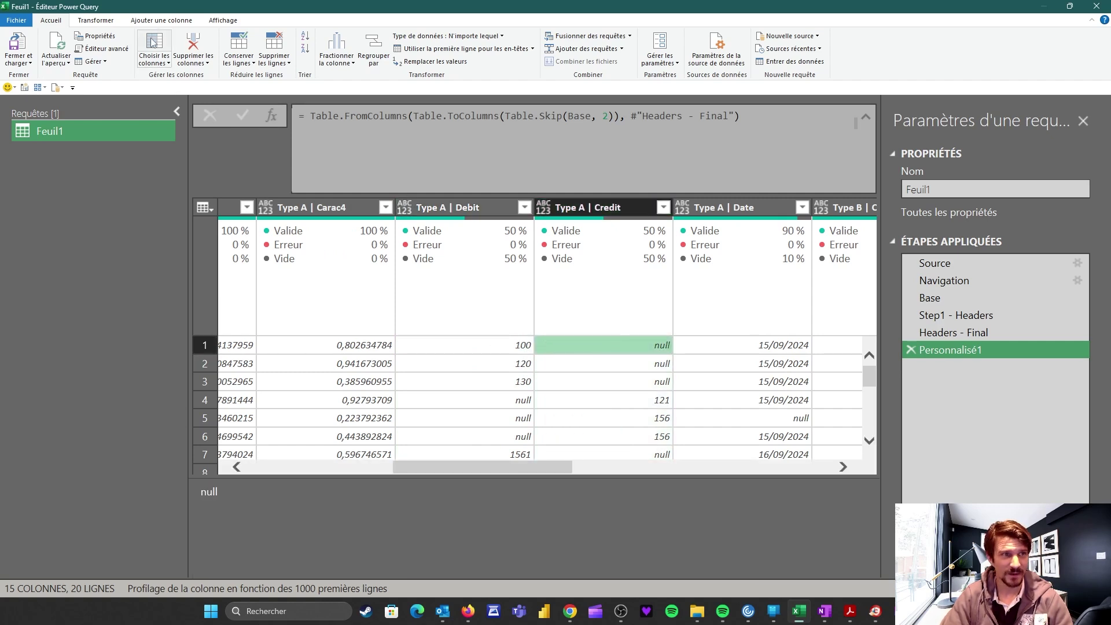
Step: Add a custom column that subtracts Type A | Credit from Type A | Debit
click(161, 20)
click(77, 51)
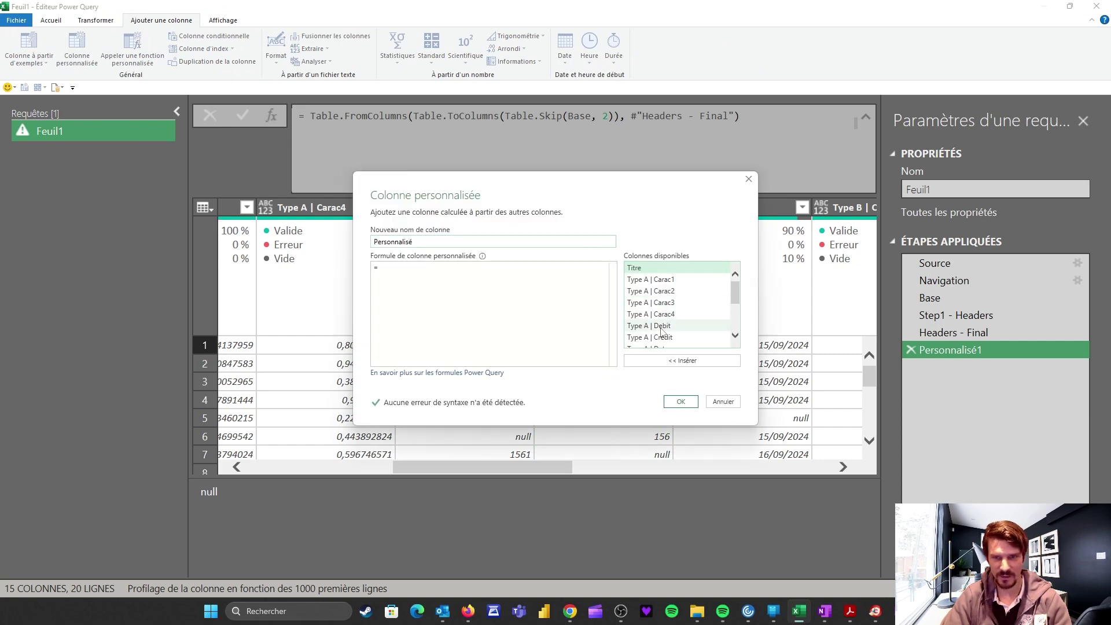
double_click(662, 326)
text(-)
double_click(662, 337)
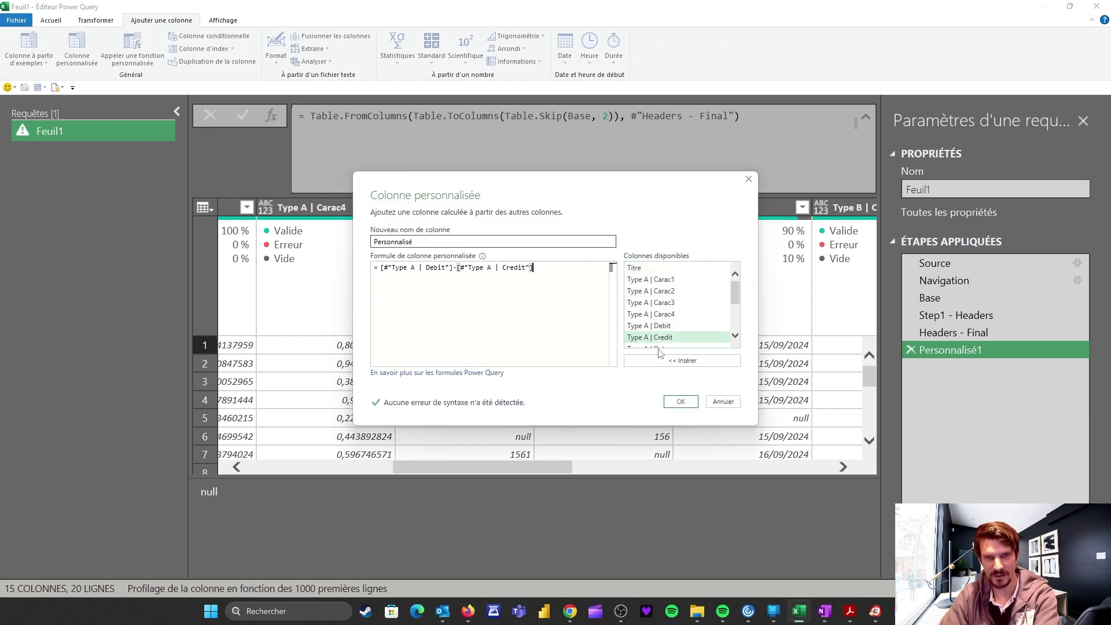
click(680, 403)
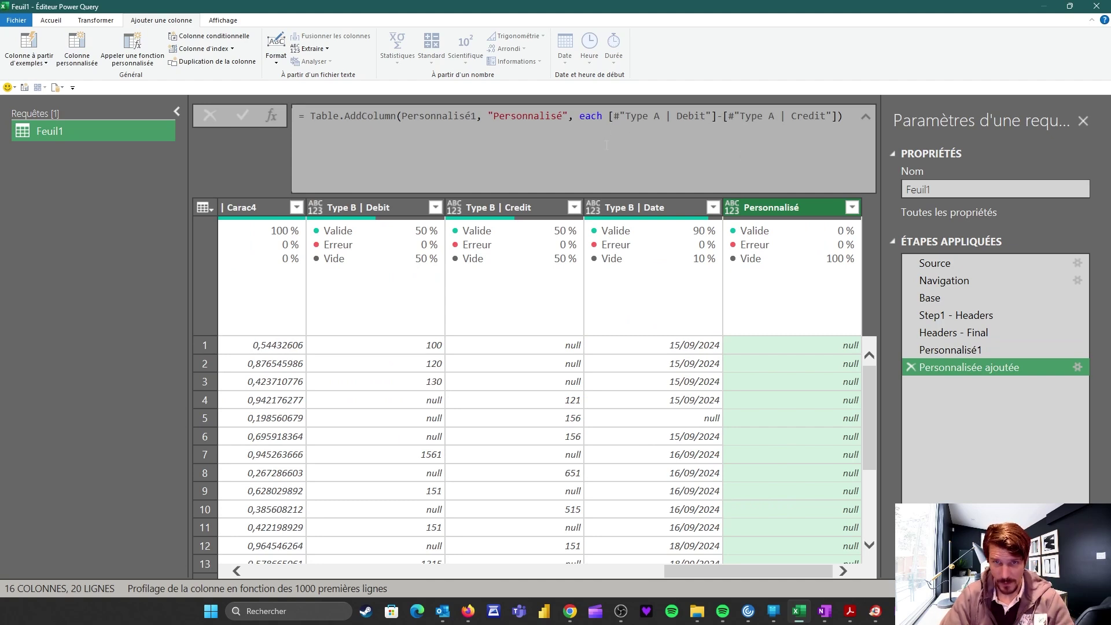
Step: Move the each expression onto its own line and insert the ?? operator after [#"Type A | Debit"]
click(580, 117)
key(shift+Return)
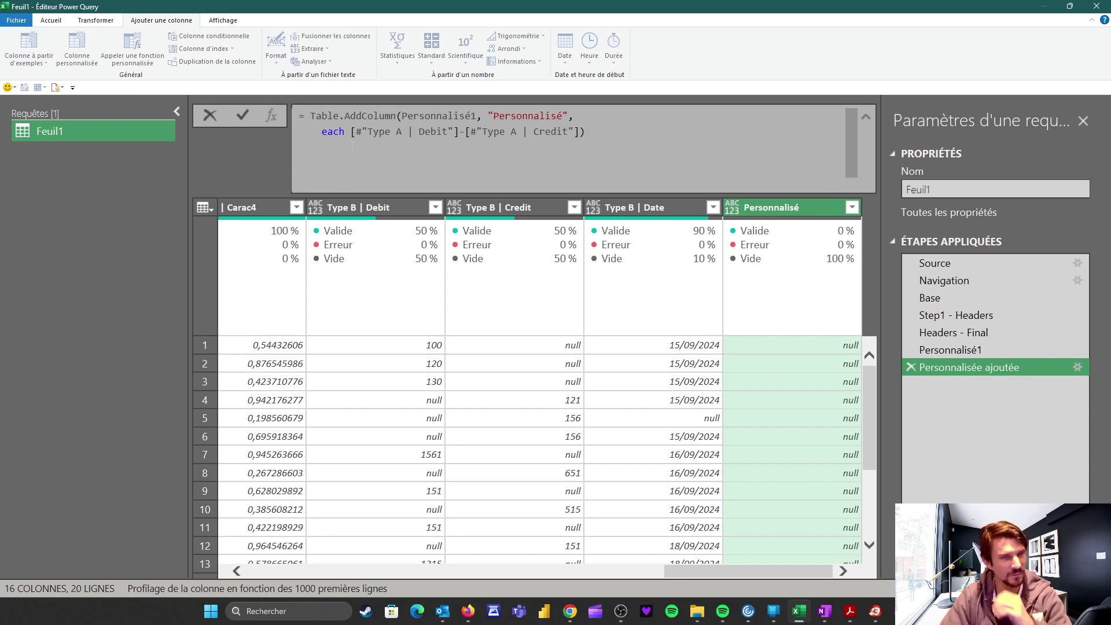
drag(321, 132, 459, 132)
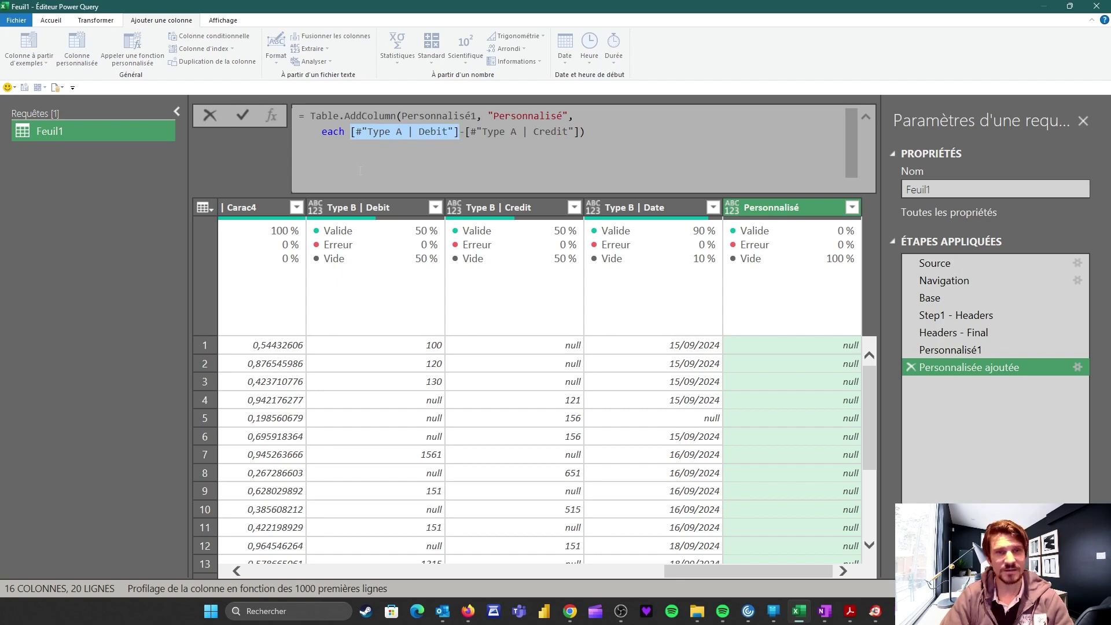
drag(356, 132, 460, 132)
click(460, 132)
text(??)
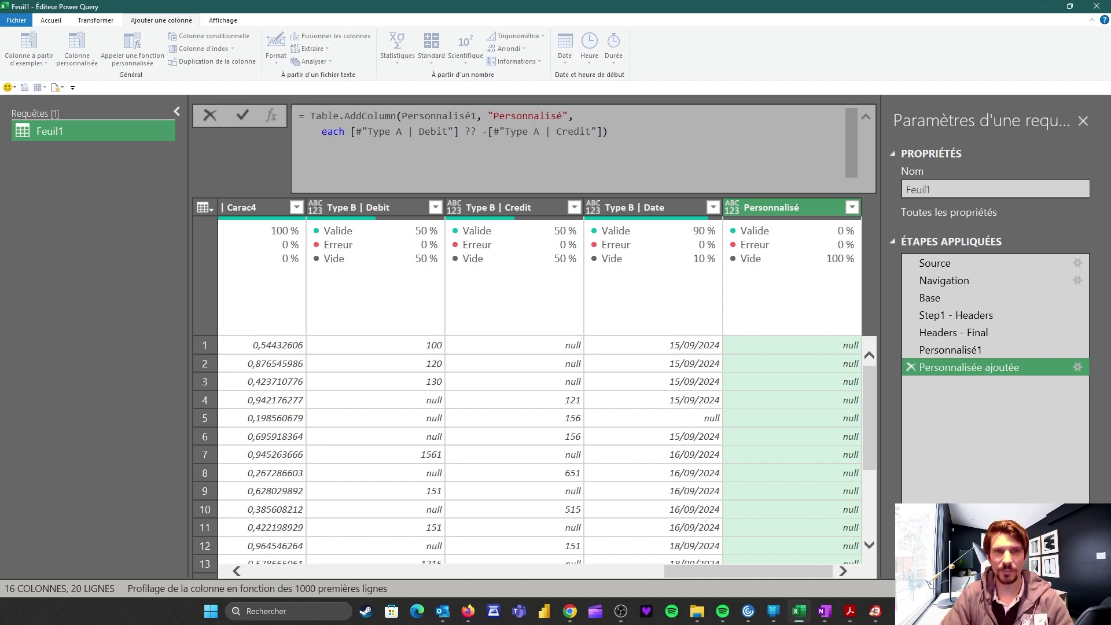
Step: Review the operands around ?? and apply the formula that falls back to -[#"Type A | Credit"]
drag(491, 132, 603, 132)
click(482, 132)
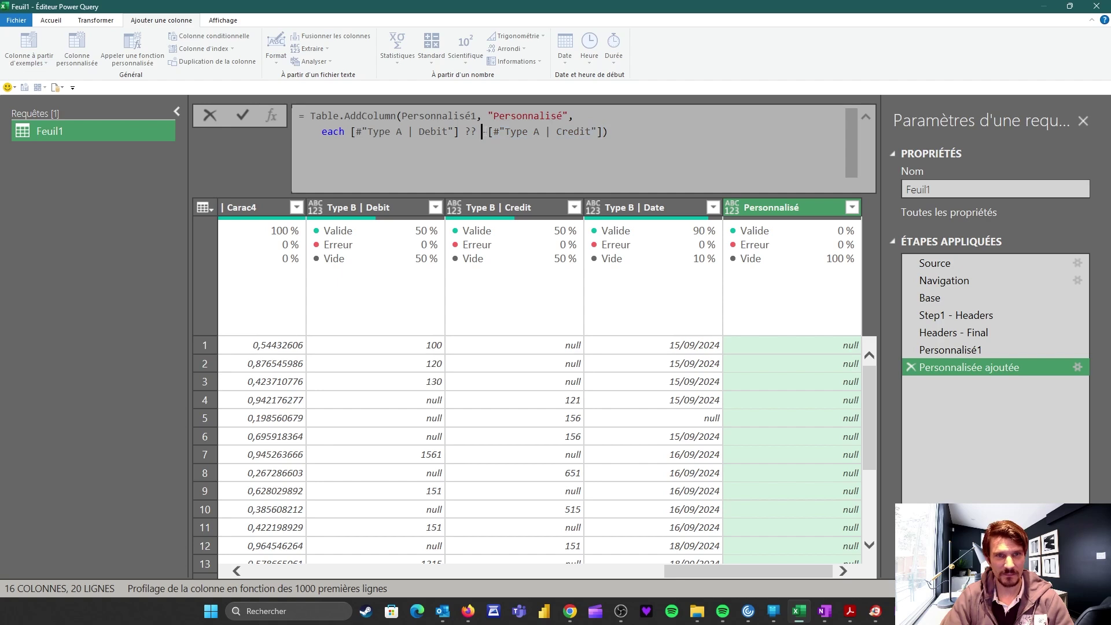
drag(482, 132, 464, 132)
click(455, 132)
double_click(468, 132)
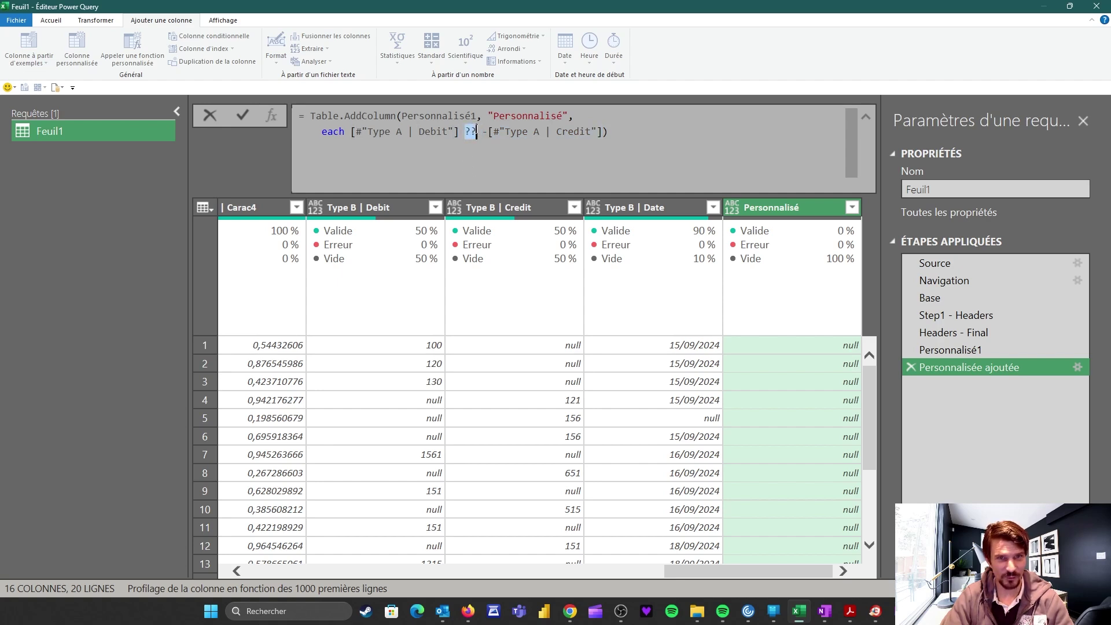
drag(351, 132, 602, 132)
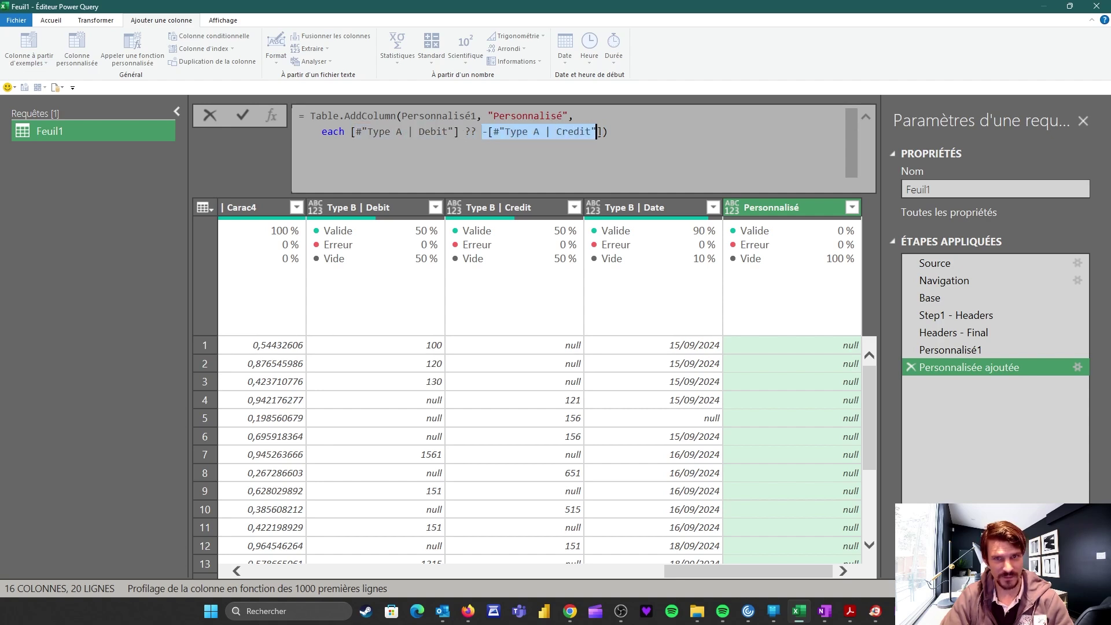
click(472, 325)
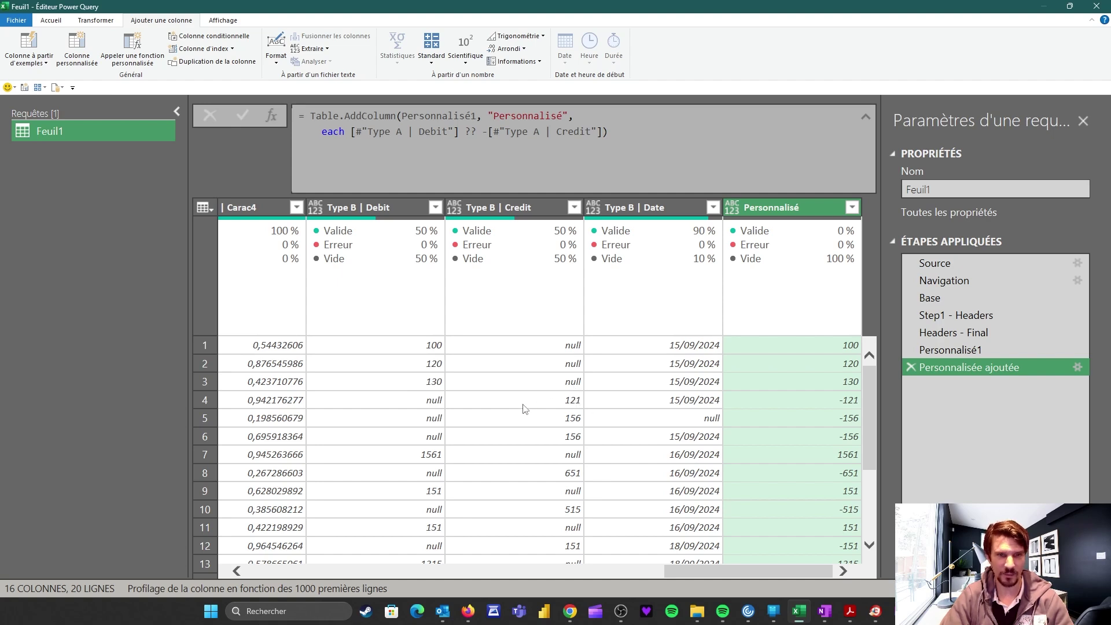
Step: Check the debit operand and the negated credit operand of the applied formula against the column results
drag(345, 131, 459, 132)
click(466, 132)
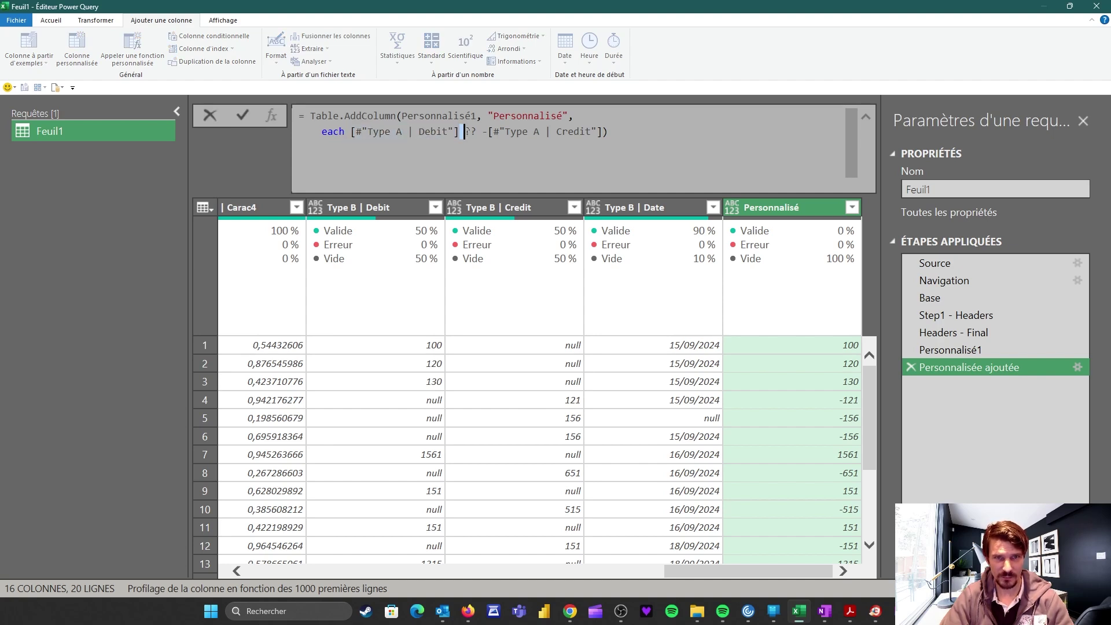
drag(477, 131, 603, 132)
click(573, 328)
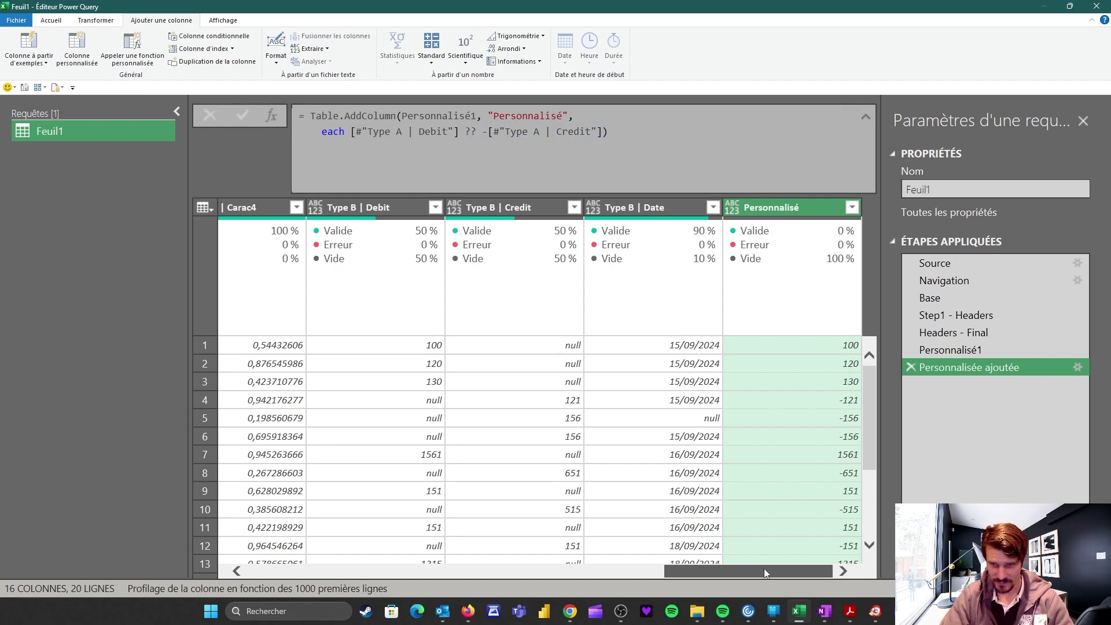
Step: Rename the added column as MS Type A in its Table.AddColumn formula
drag(563, 116, 494, 116)
text(MS Type )
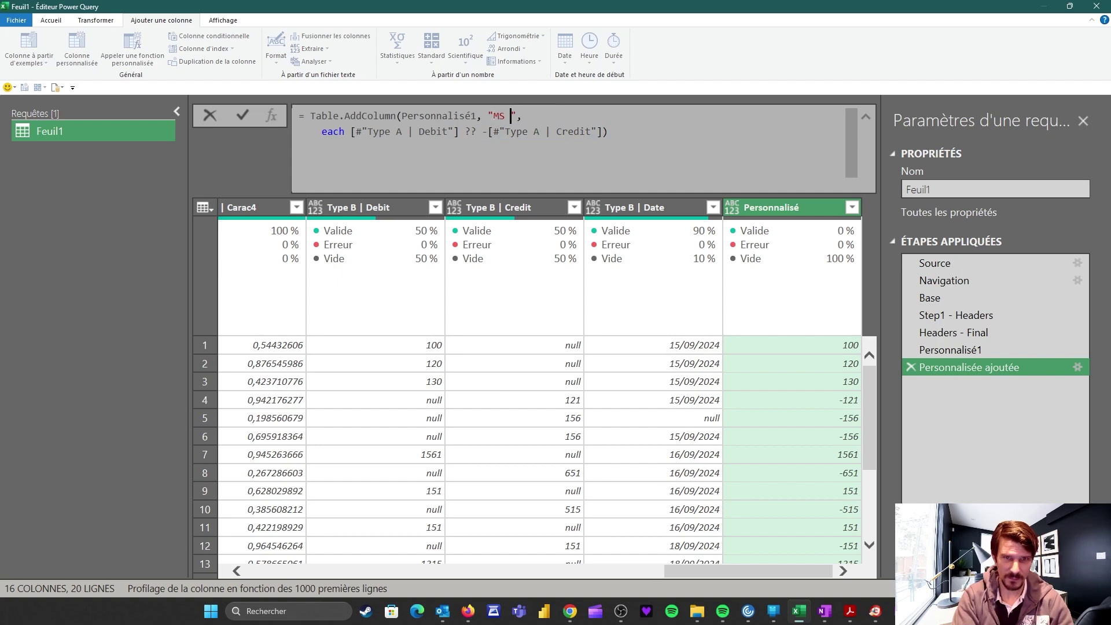
text(A)
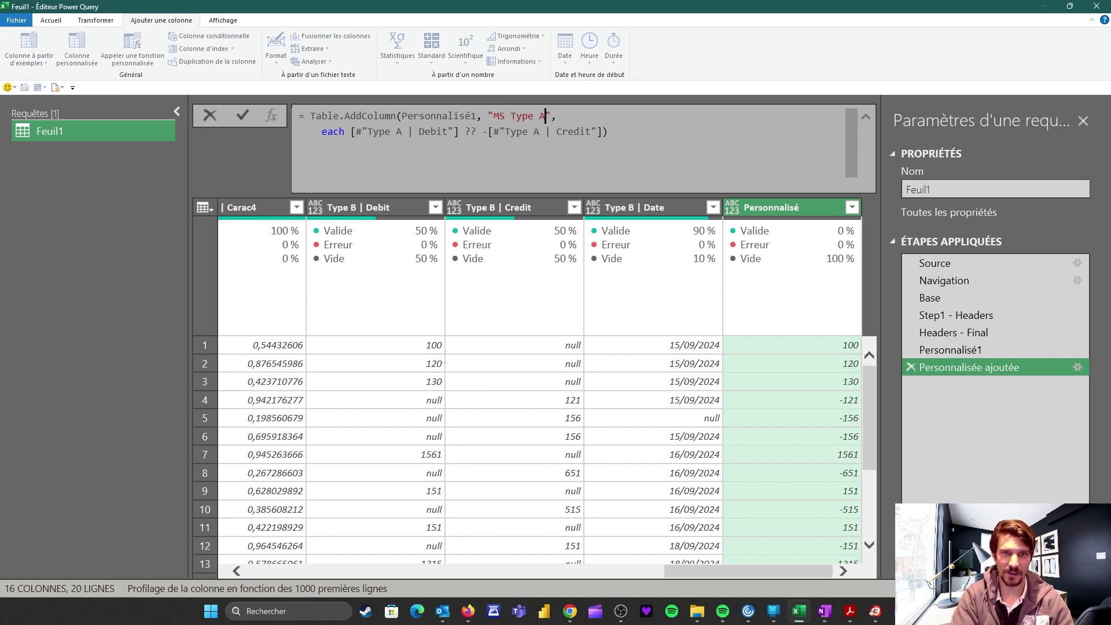
key(Return)
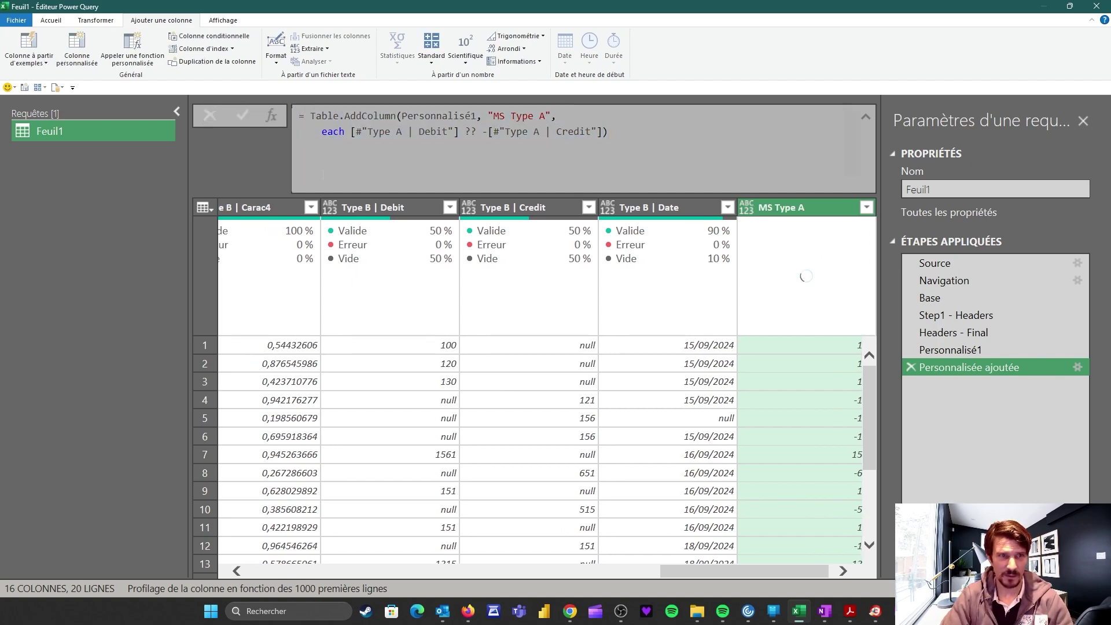
Step: Add a new query step and insert a copy of the MS Type A Table.AddColumn formula in it
click(274, 116)
click(311, 116)
text(= Table.AddColumn(Personnalisé1, "MS Type A",     each [#"Type A | Debit"] ?? -[#"Type A | Credit"]))
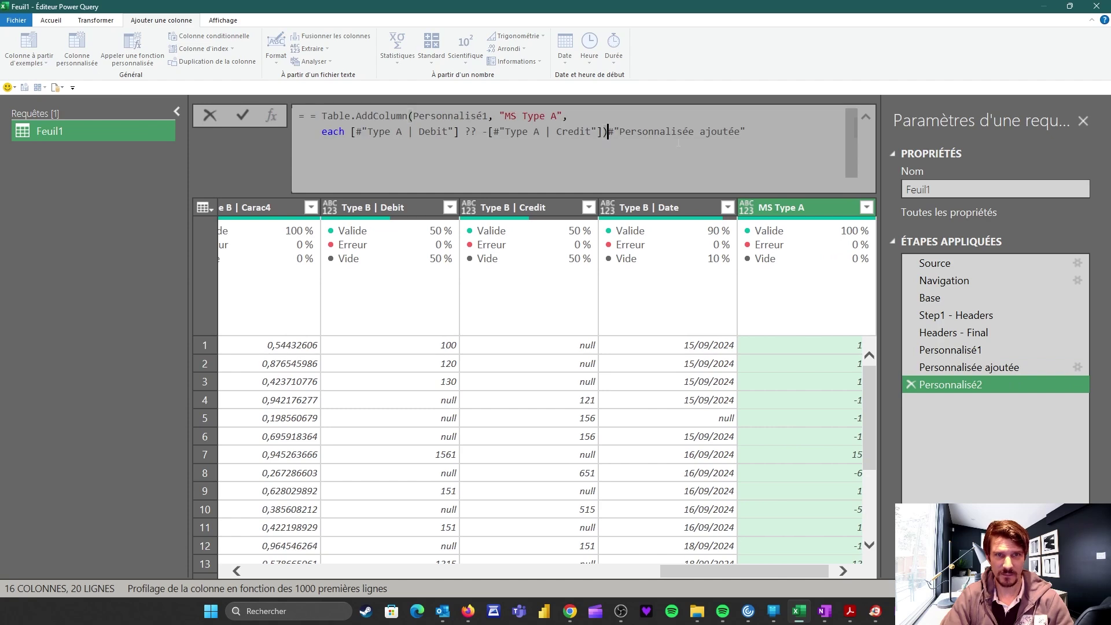
Step: Make #"Personnalisée ajoutée" the source table of the copied formula, replacing Personnalisé1 and removing the trailing step reference
drag(745, 131, 606, 131)
key(ctrl+c)
key(BackSpace)
drag(488, 116, 411, 116)
key(ctrl+v)
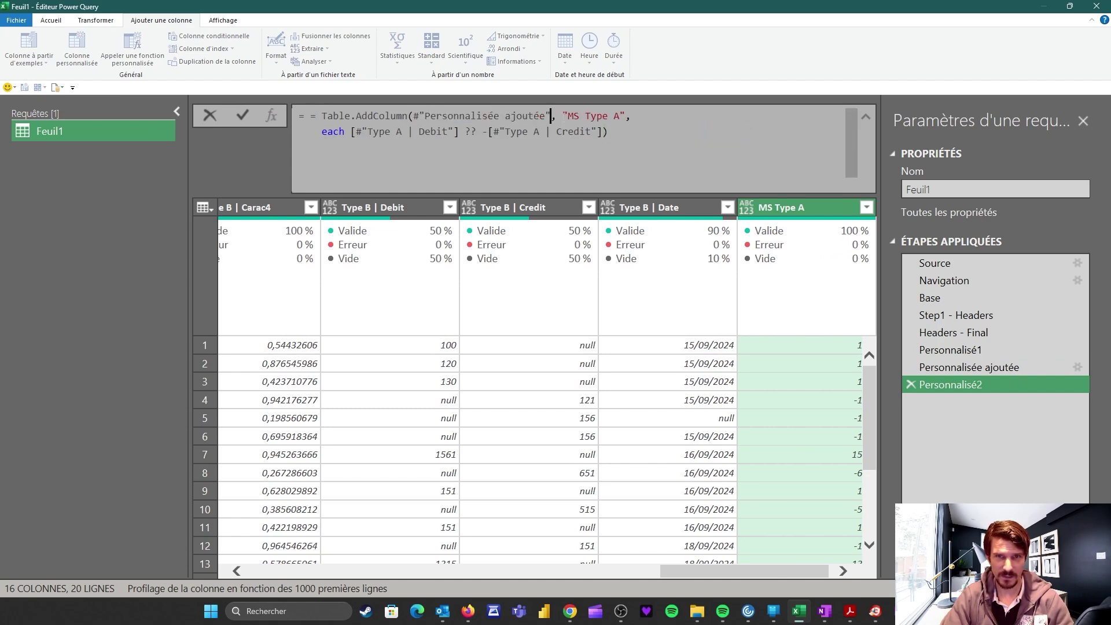
Step: Name the copied formula's column MS Type B and point it to the Type B | Debit and Type B | Credit columns
click(619, 115)
key(BackSpace)
text(B)
key(BackSpace)
text(B)
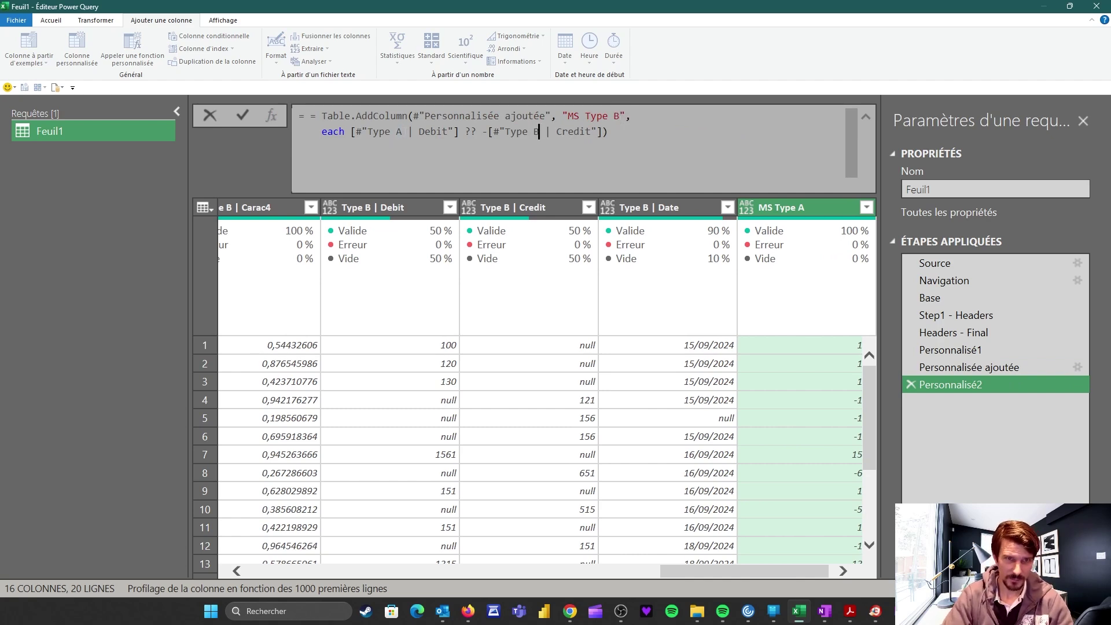
key(BackSpace)
text(B)
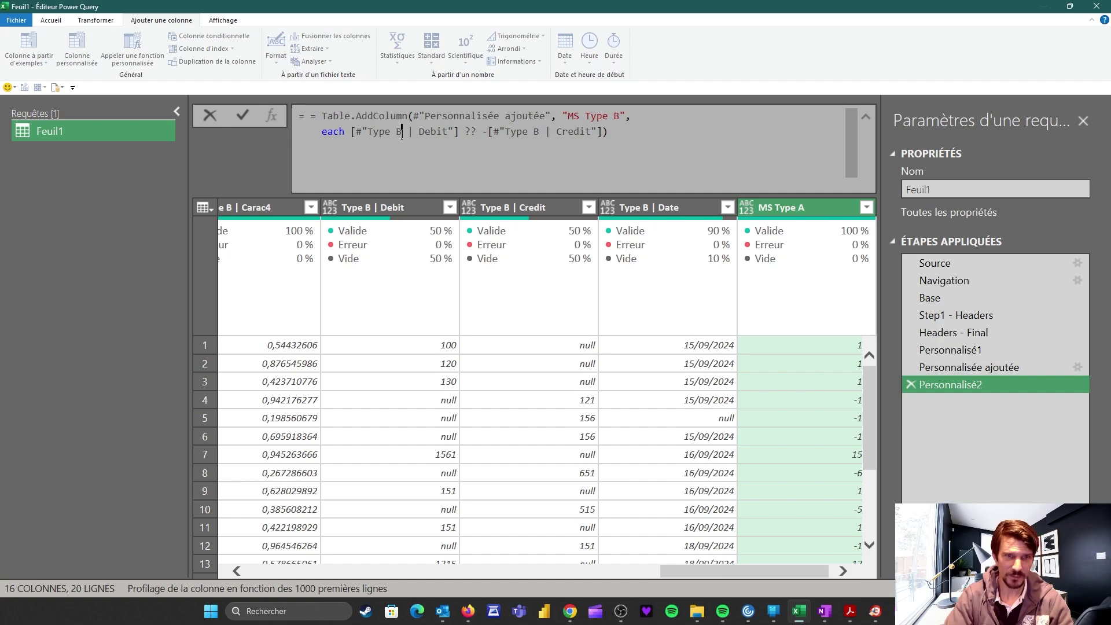
key(Return)
Step: Remove the duplicate equals sign from the MS Type B formula, apply it and check the new column
drag(573, 115, 574, 132)
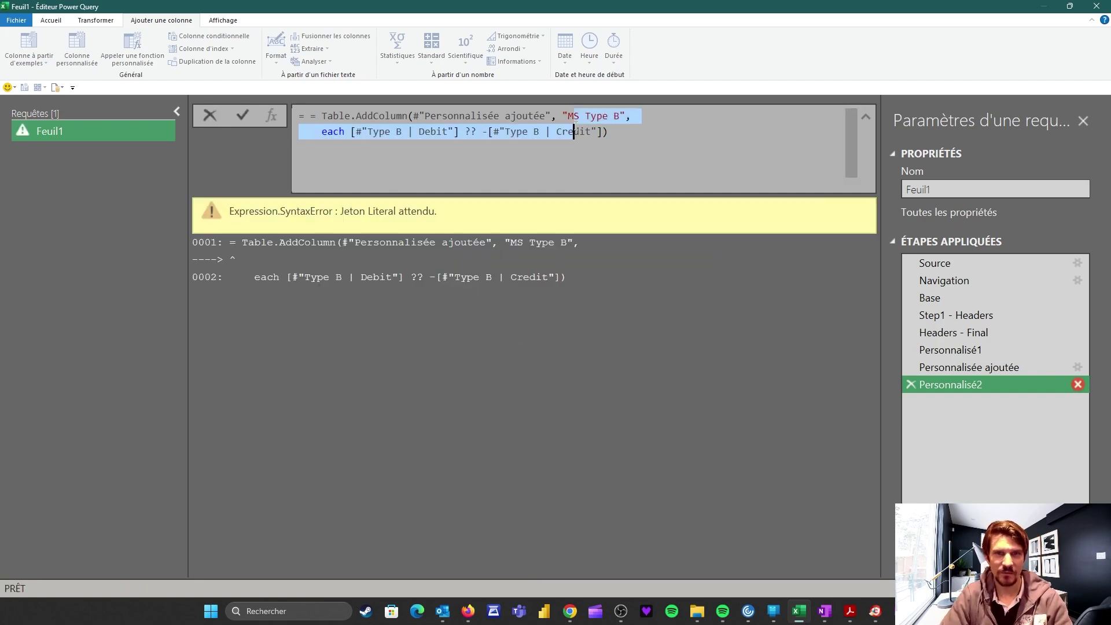
click(614, 135)
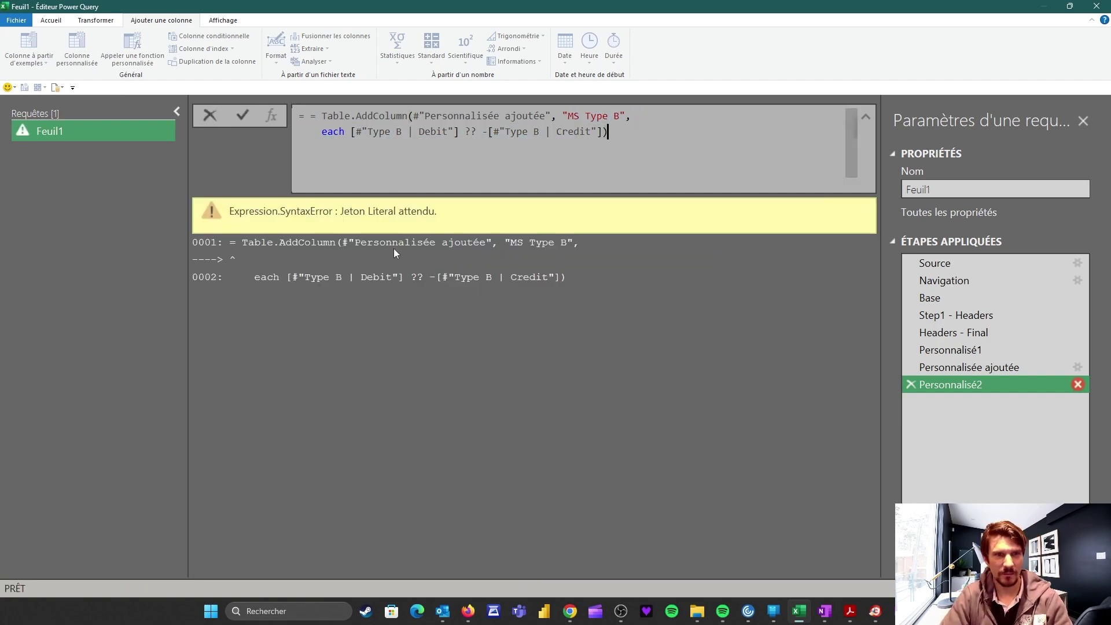
click(322, 117)
key(BackSpace)
key(BackSpace)
key(Return)
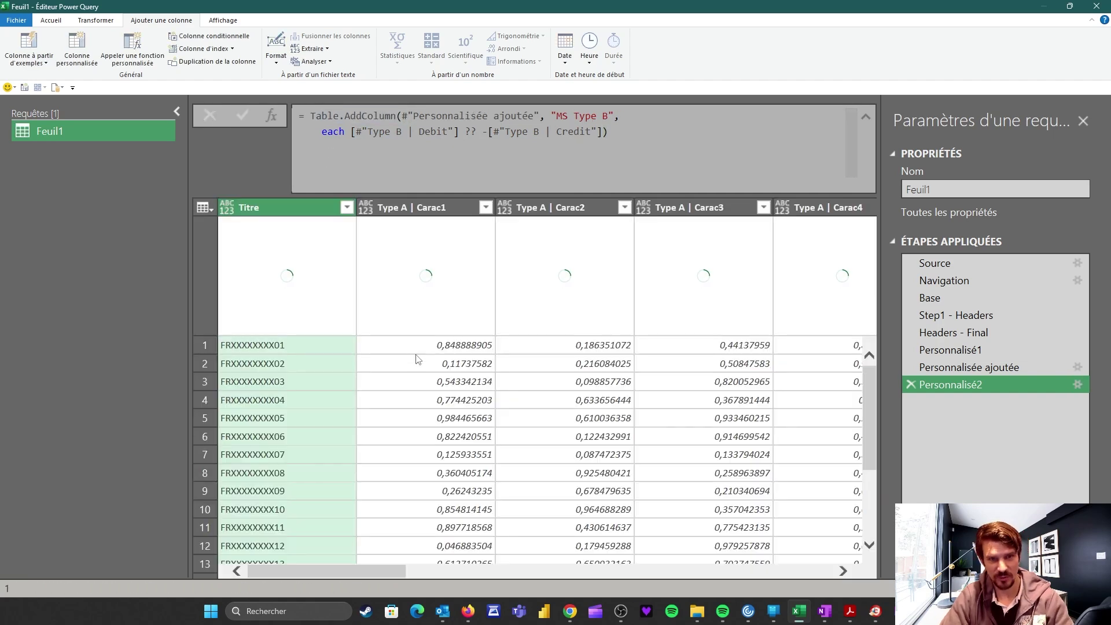
drag(372, 567, 879, 541)
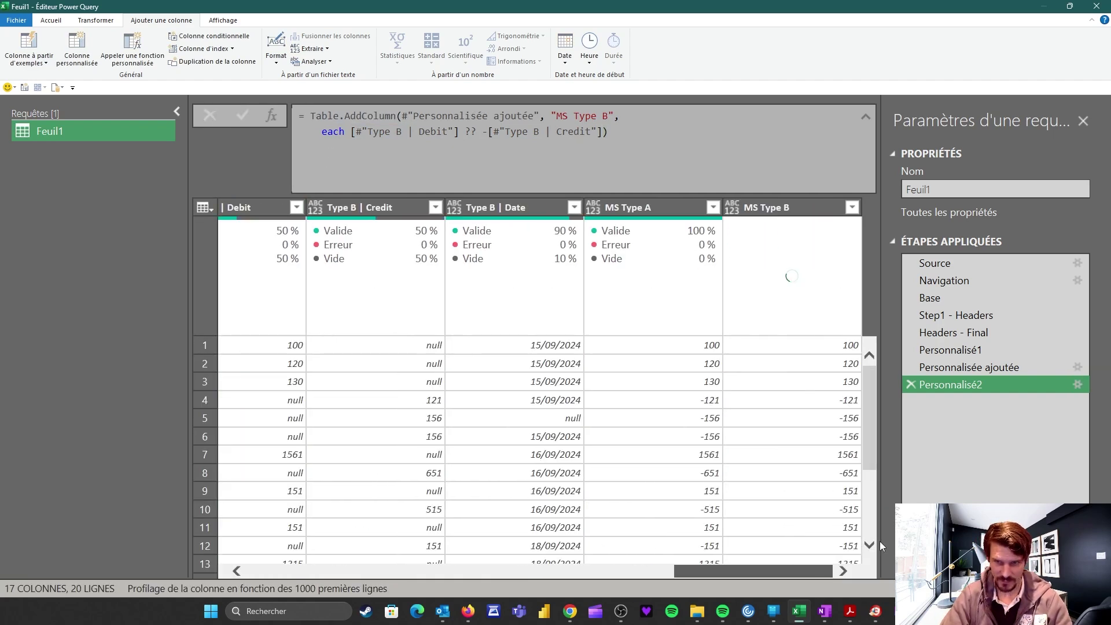
Step: Add type number as the column type argument of the MS Type B formula and apply it
click(602, 132)
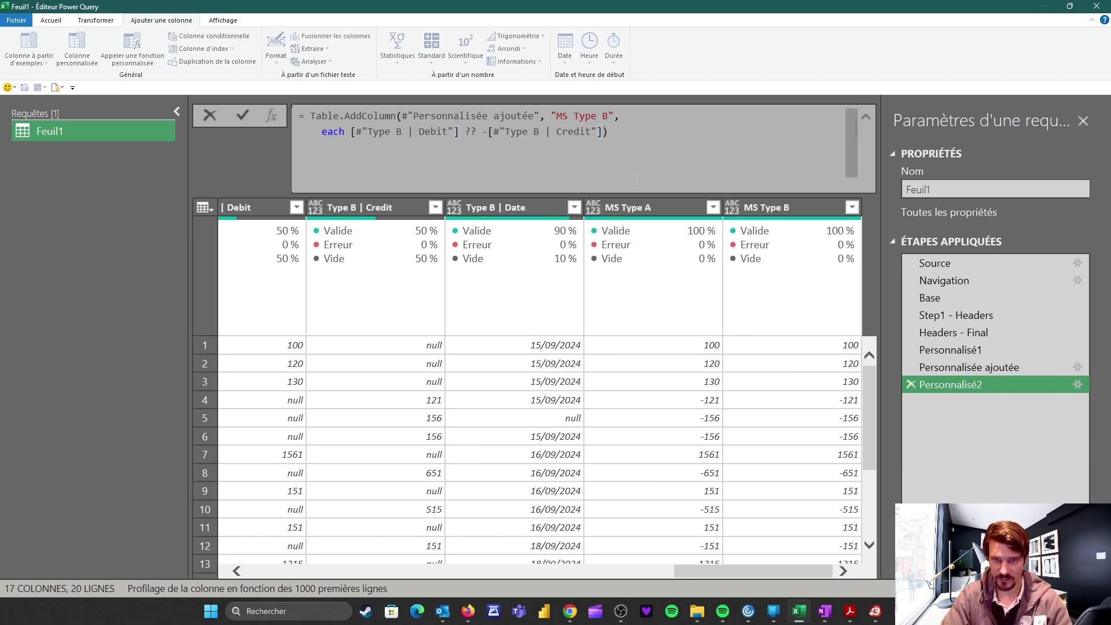
text(, type n)
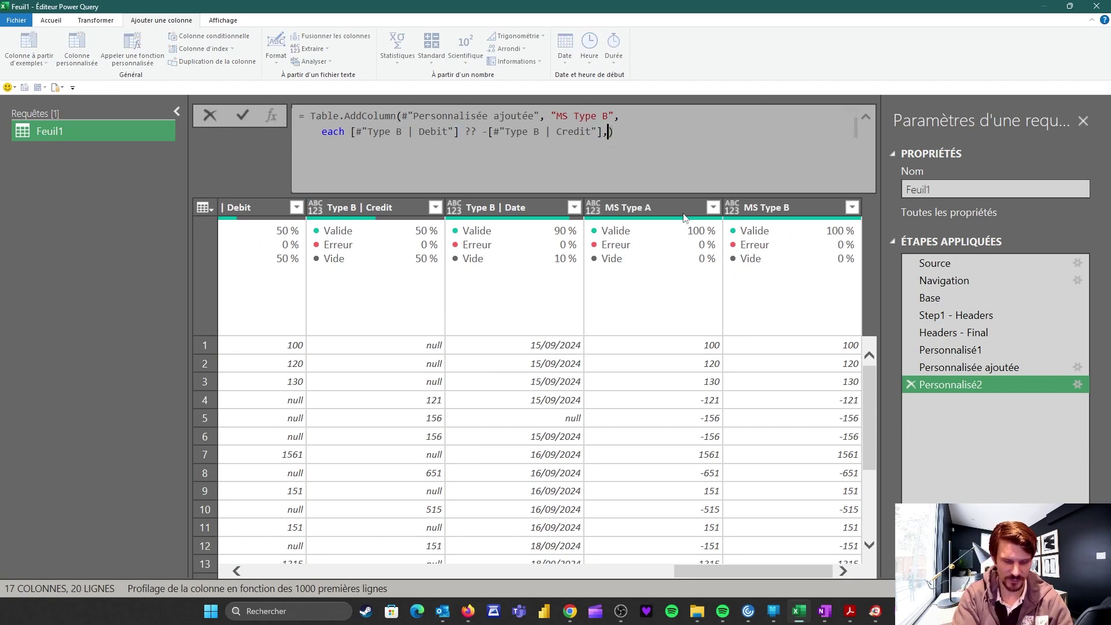
text(umber)
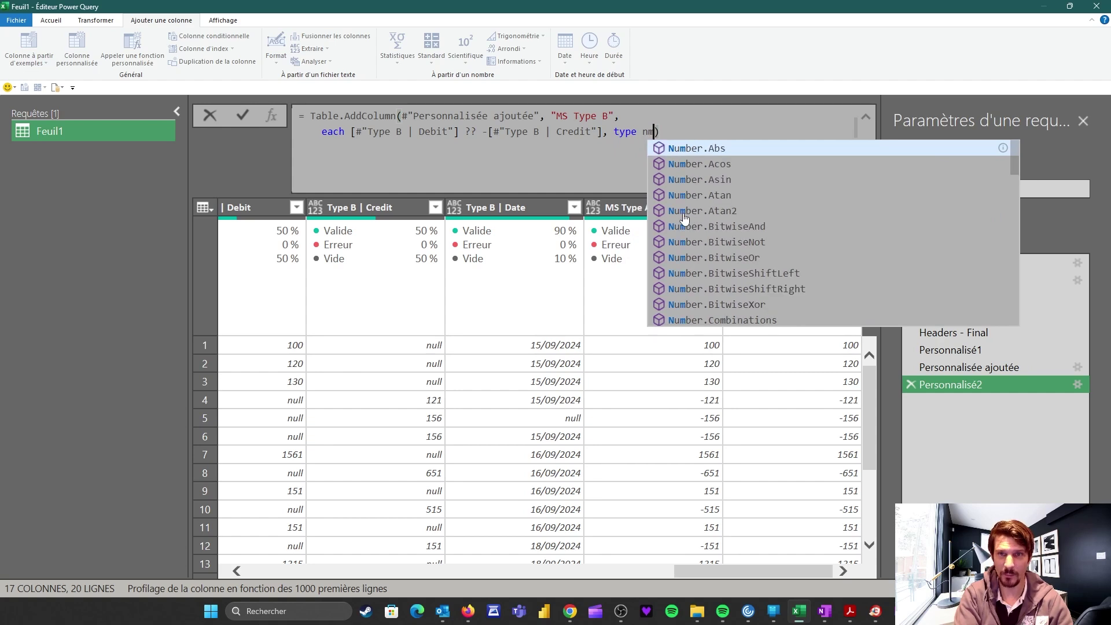
click(692, 450)
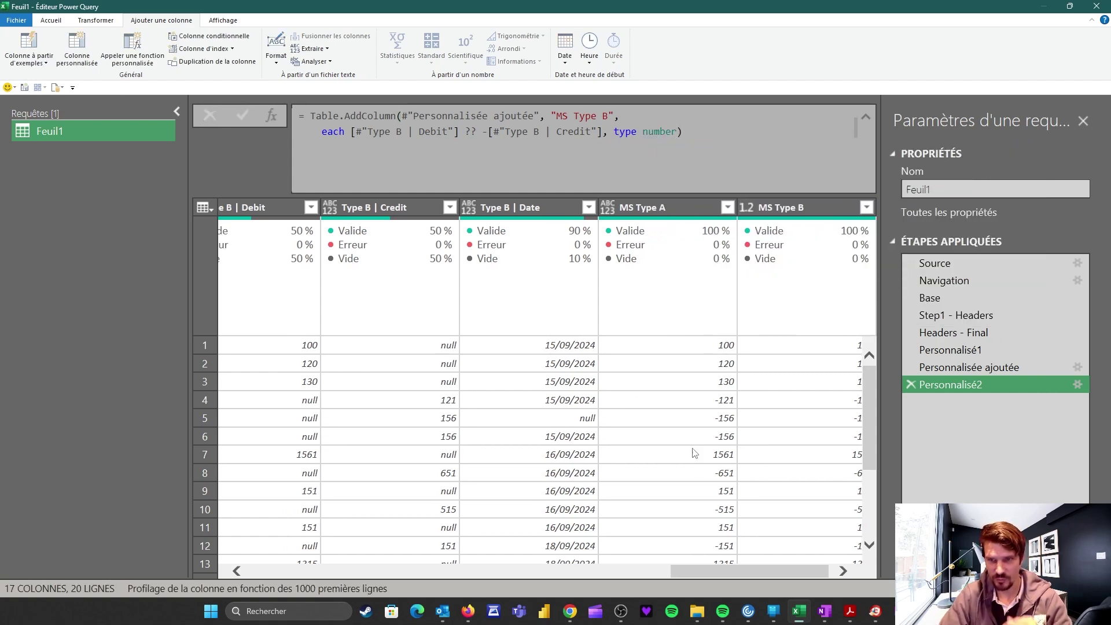
Step: In the Personnalisée ajoutée step, append type number after a semicolon in the MS Type A formula and apply it
click(991, 369)
click(602, 132)
text(, typ)
text(e number)
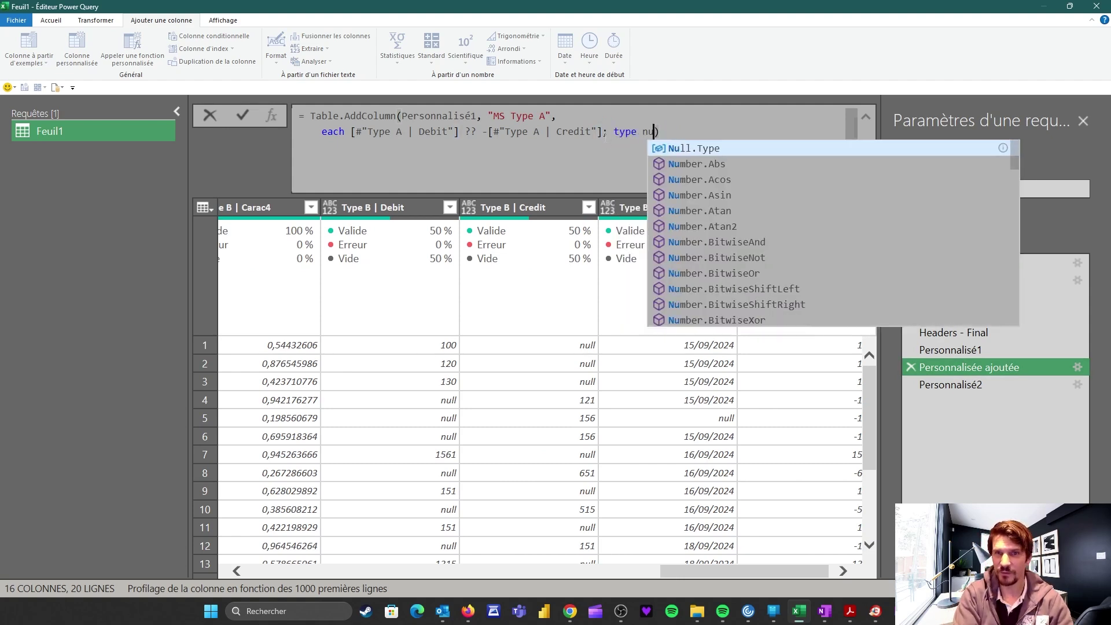
key(Return)
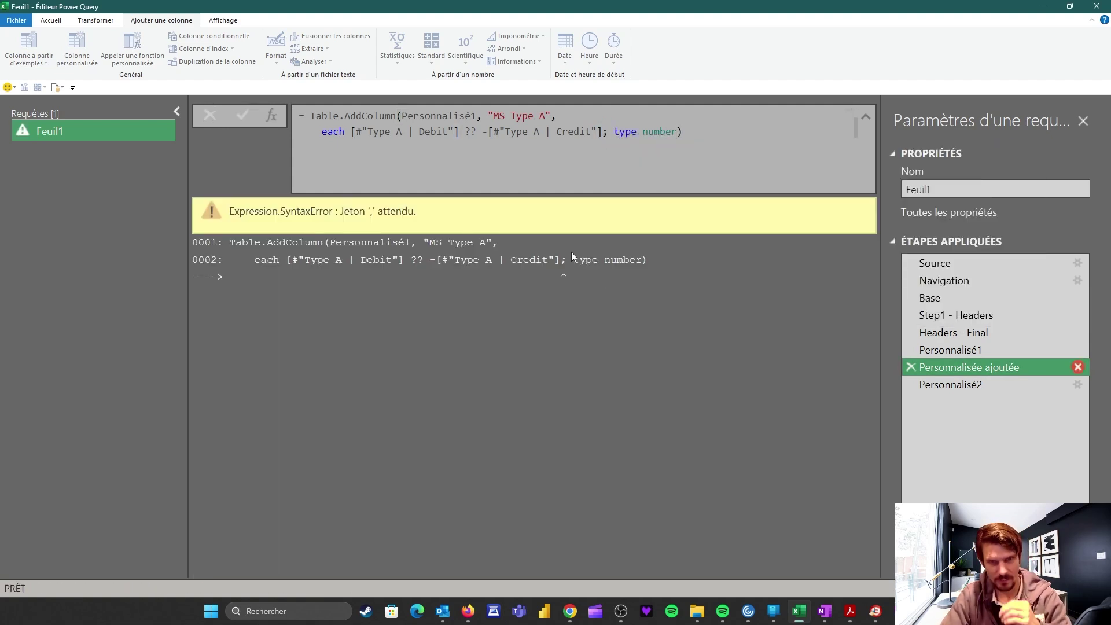
Step: Replace the semicolon before type number with a comma, apply the formula and check the MS Type A column
click(608, 132)
key(BackSpace)
text(,)
key(Return)
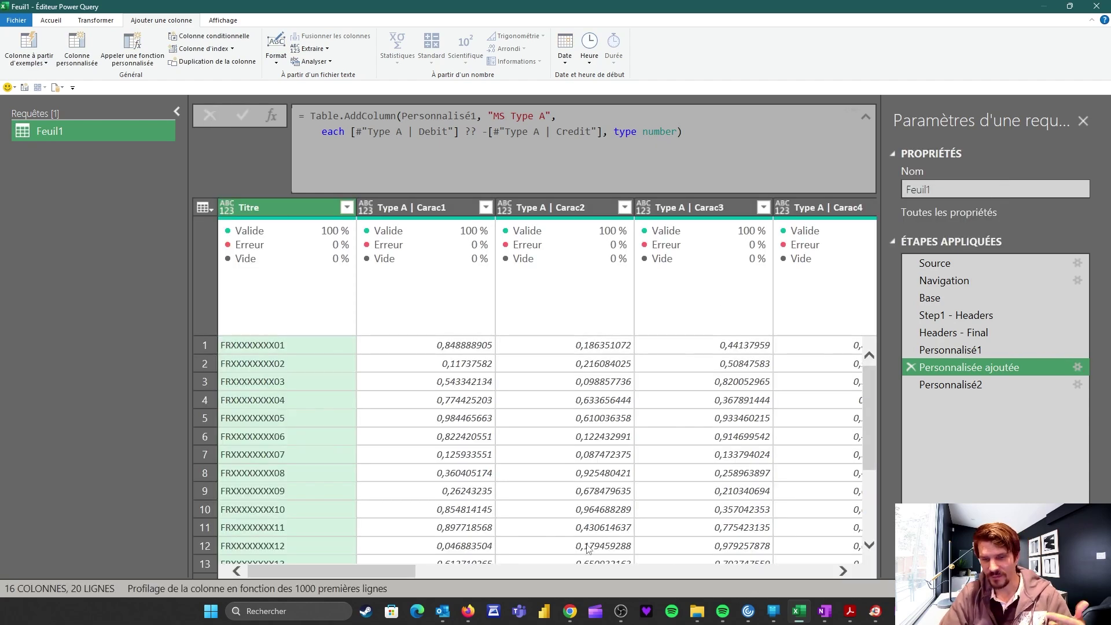
drag(370, 571, 787, 573)
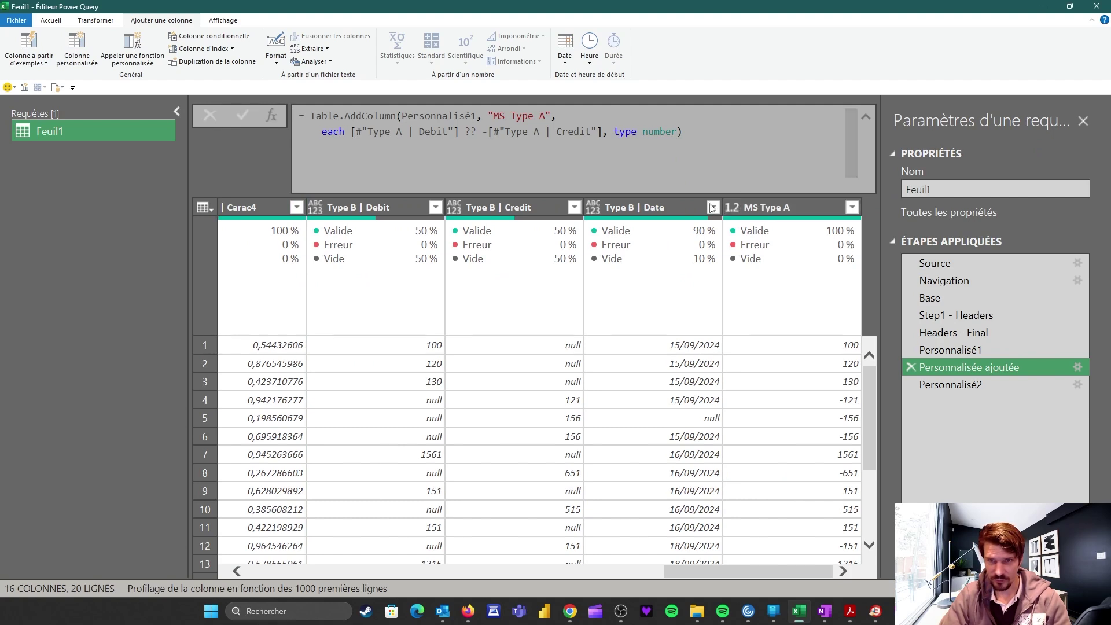
Step: Open the Personnalisé2 step and examine the Type B | Date column, including its null value in row 5
drag(693, 568, 648, 533)
click(953, 386)
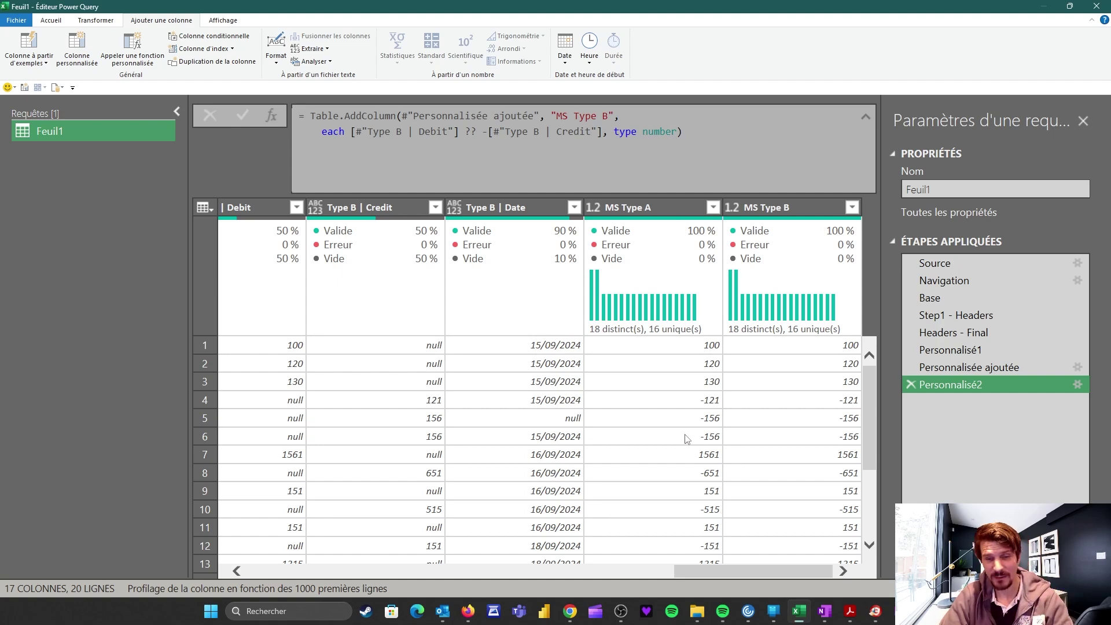
click(540, 418)
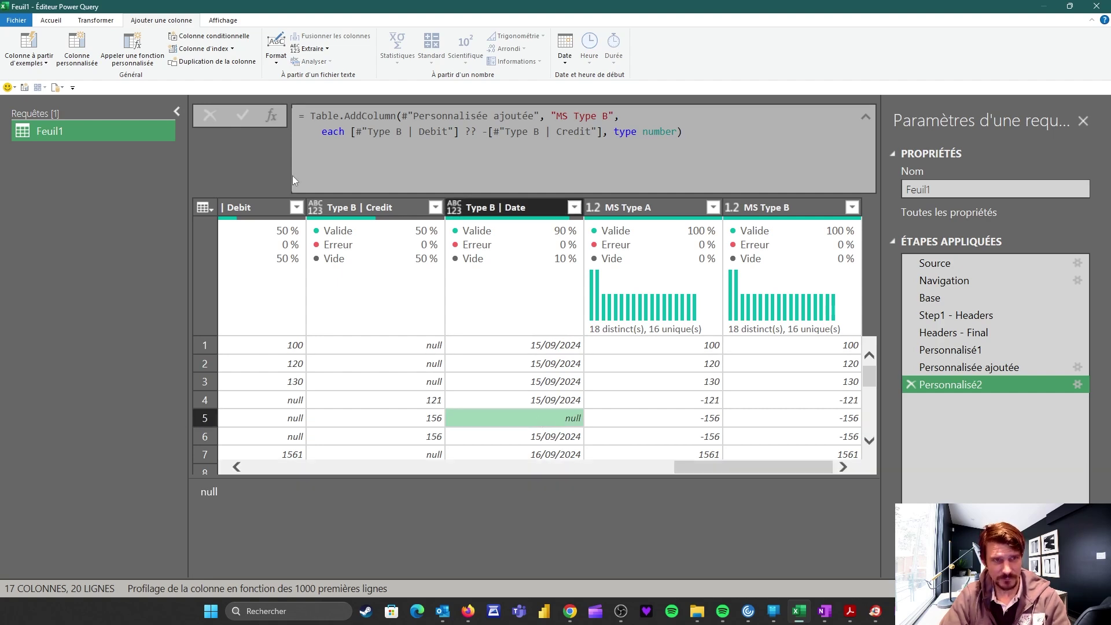
click(494, 207)
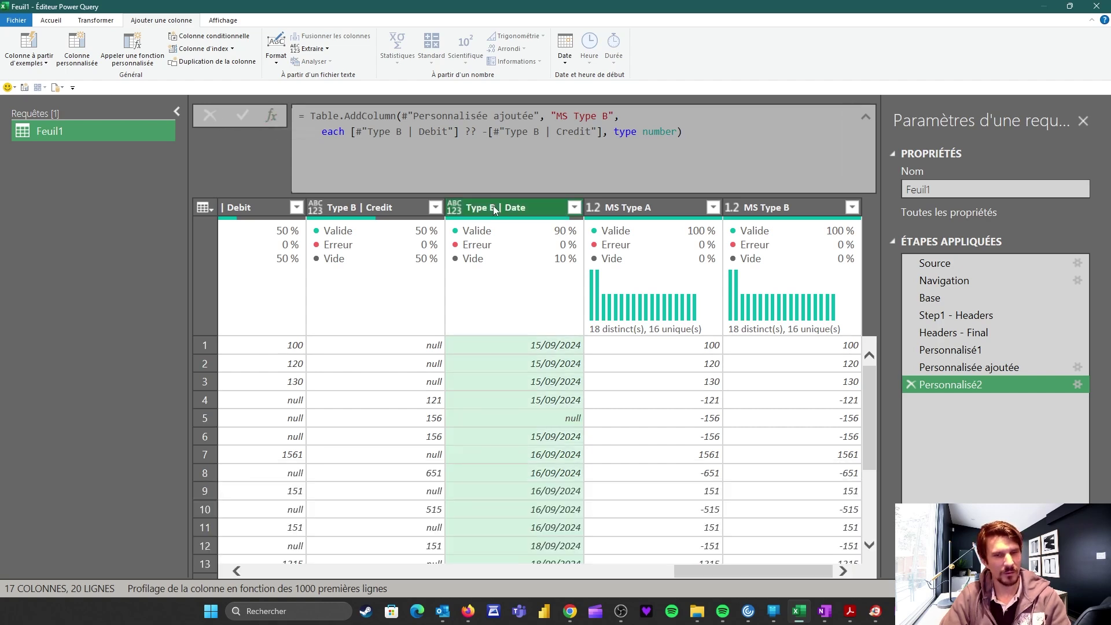
Step: Add a step referencing Personnalisé2, start a custom column on it and insert Type A | Date into its formula
click(272, 116)
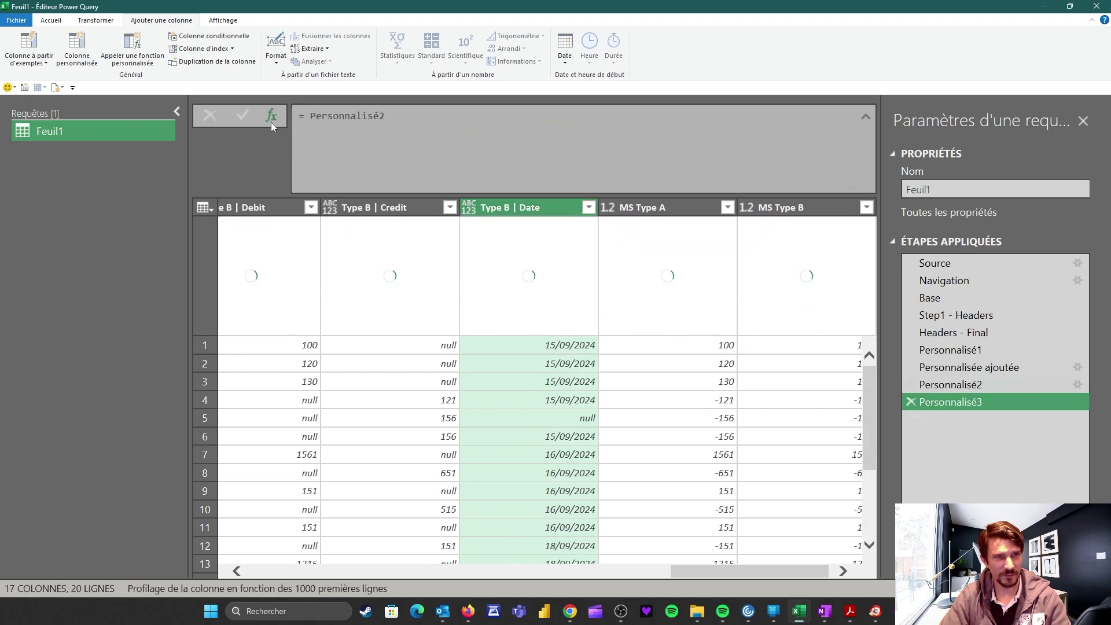
click(77, 49)
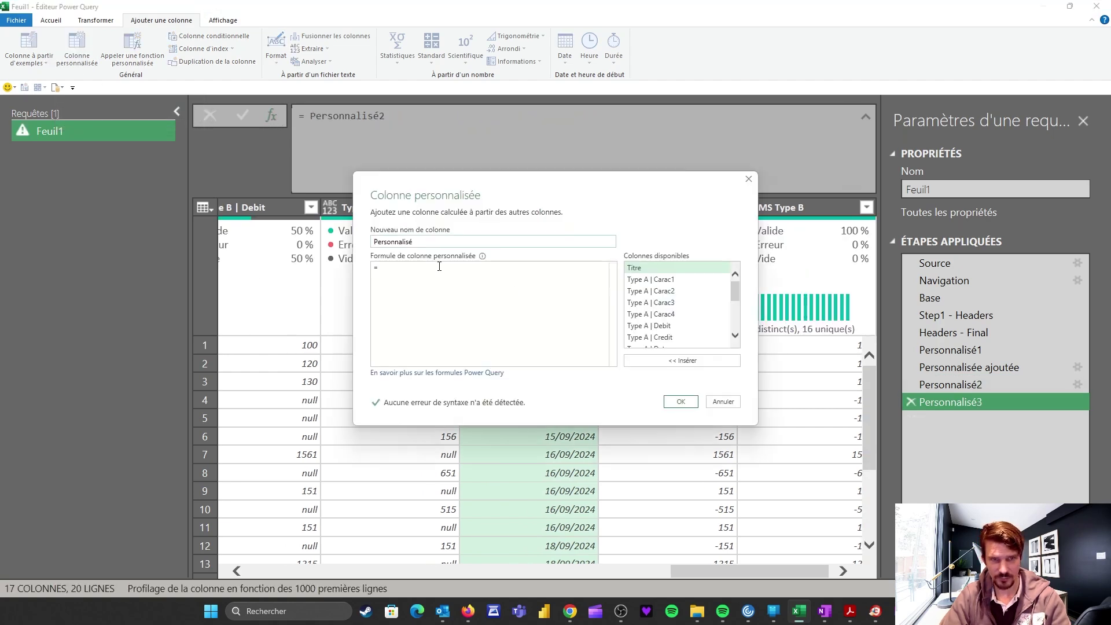
drag(490, 201, 706, 115)
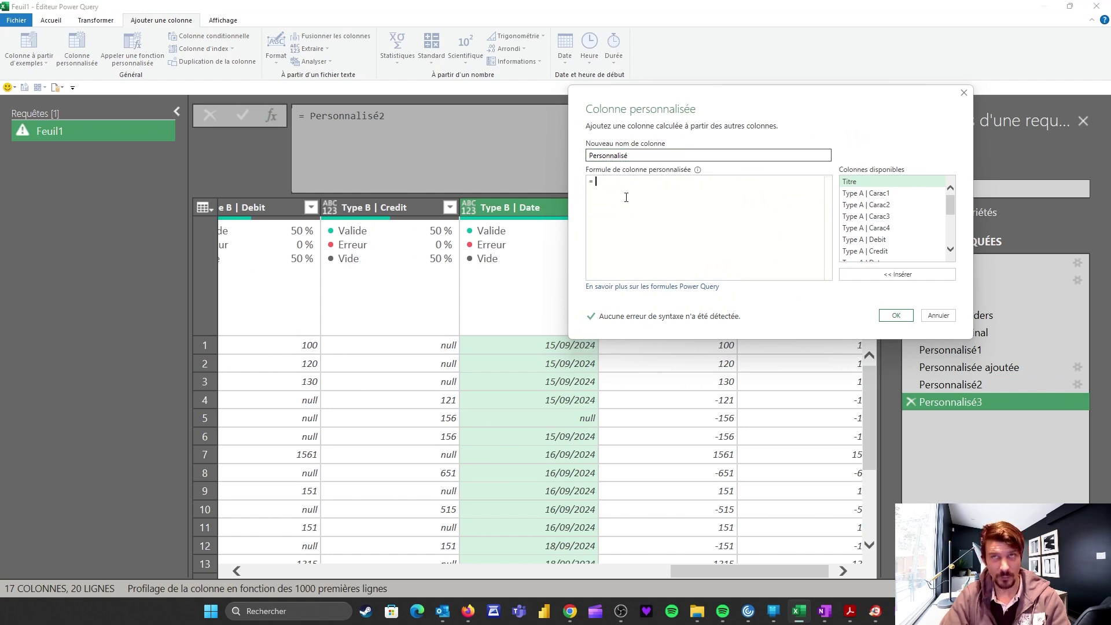
click(626, 198)
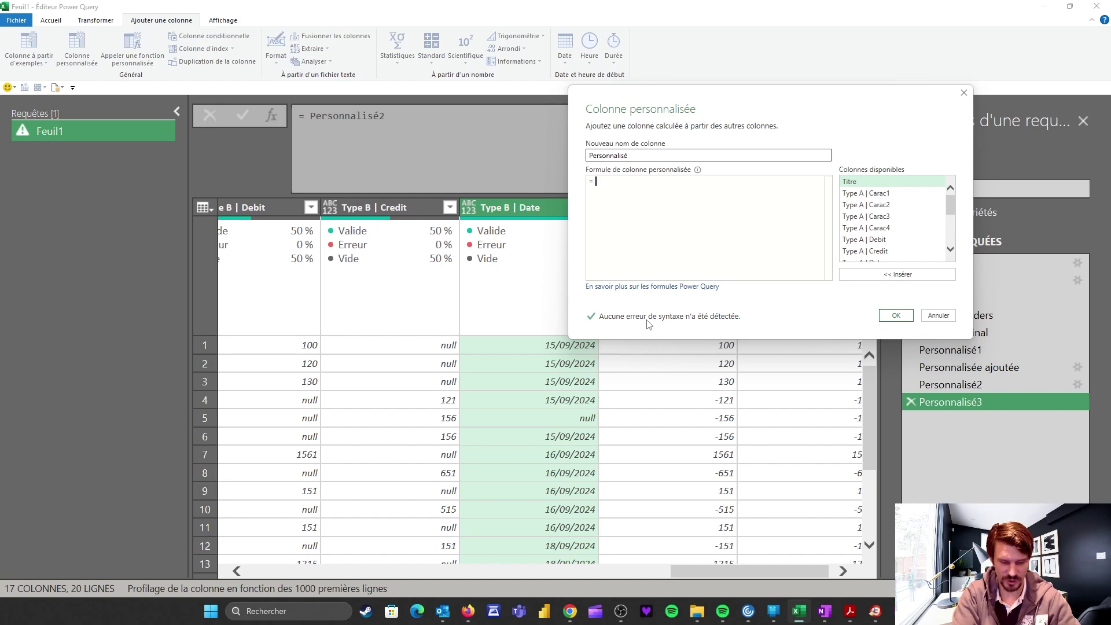
scroll(892, 244, down, 2)
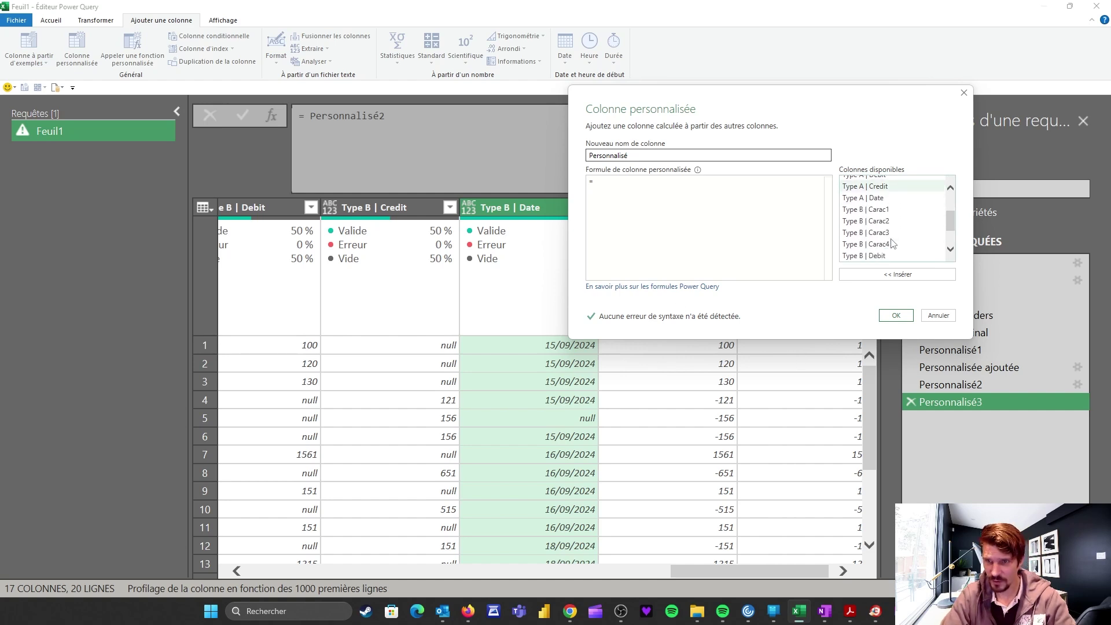
scroll(892, 233, down, 1)
scroll(885, 226, up, 3)
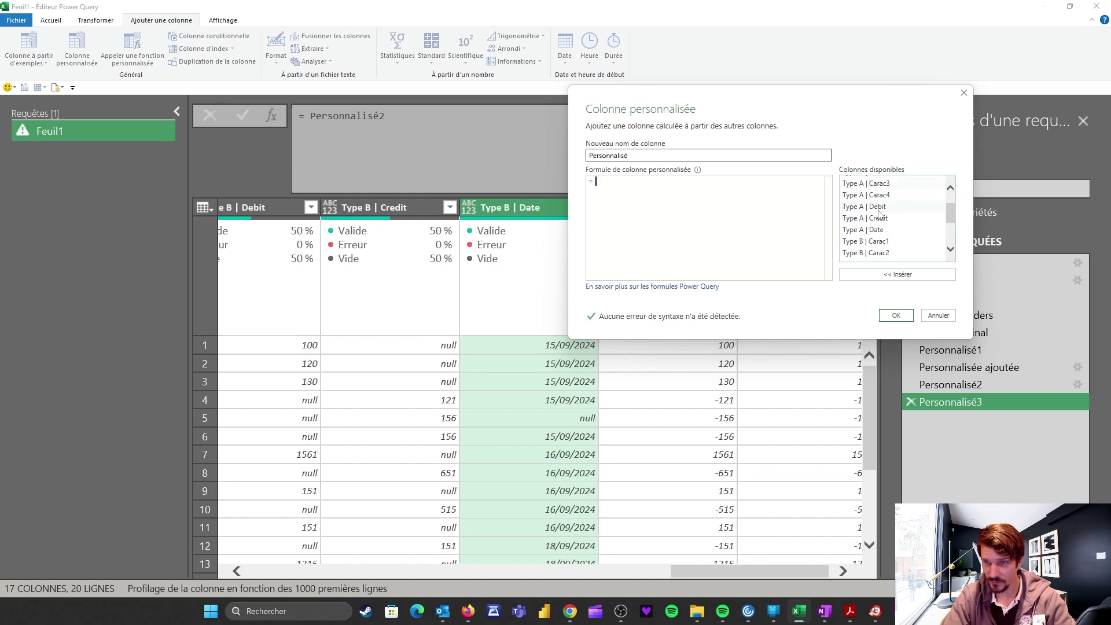
double_click(864, 229)
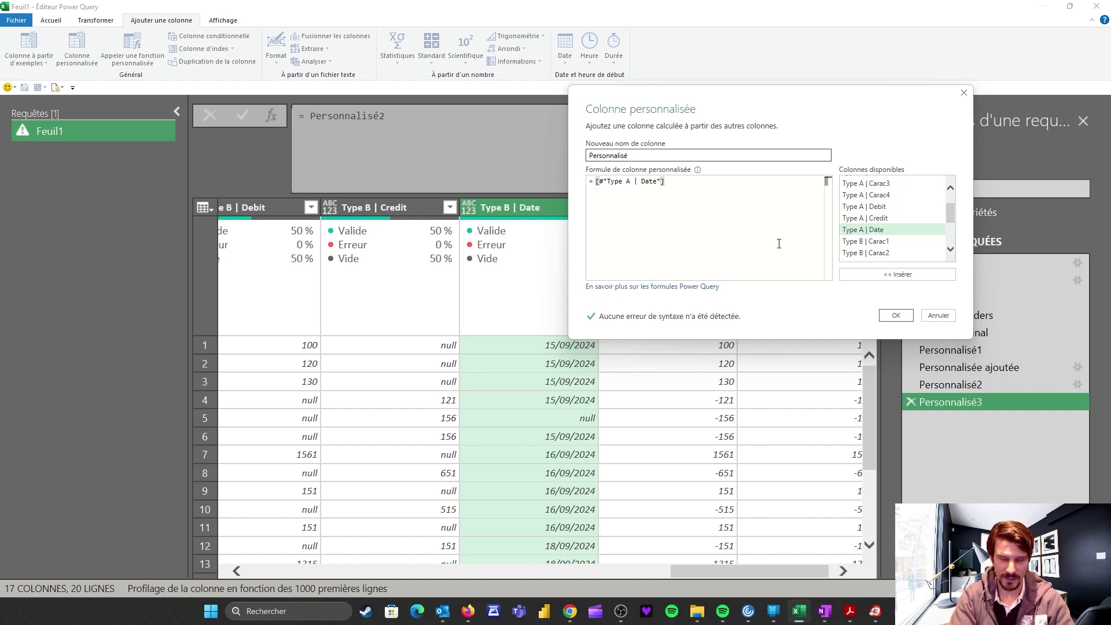
Step: Complete the custom column formula with the fallback ?? #date(Date.Year(DateTime.LocalNow()),12,31), placed on a second line
text(??)
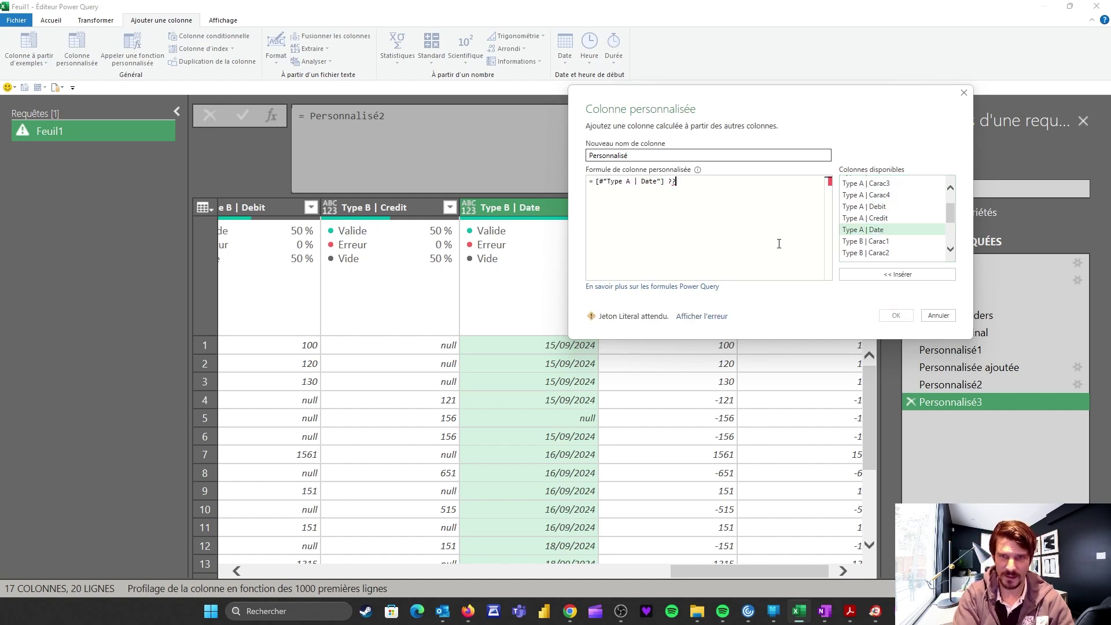
key(Return)
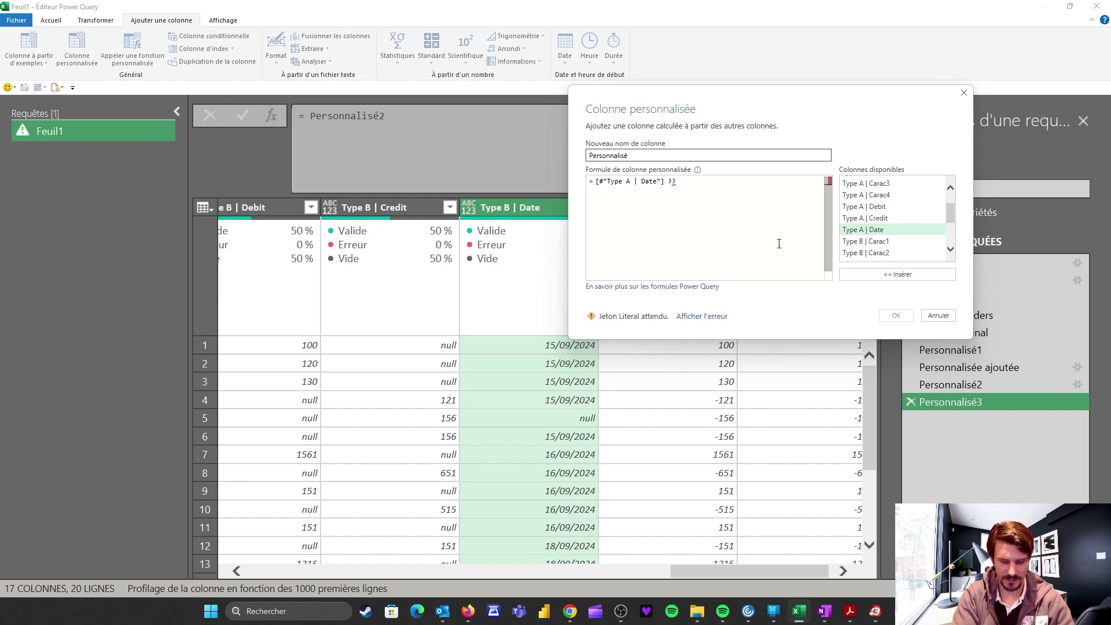
text(#)
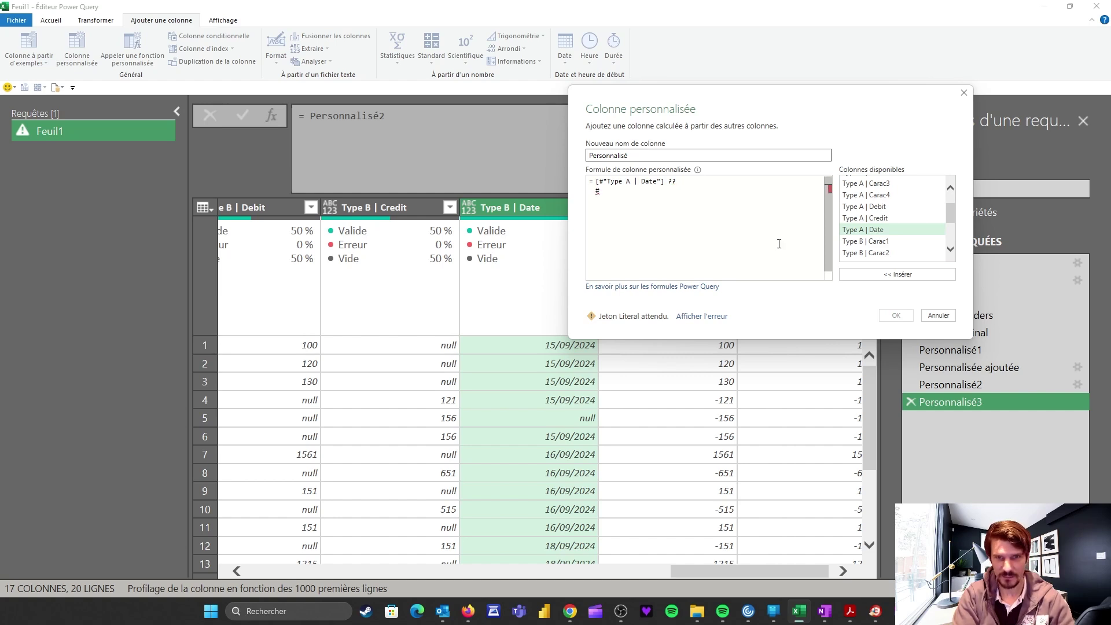
text(date()
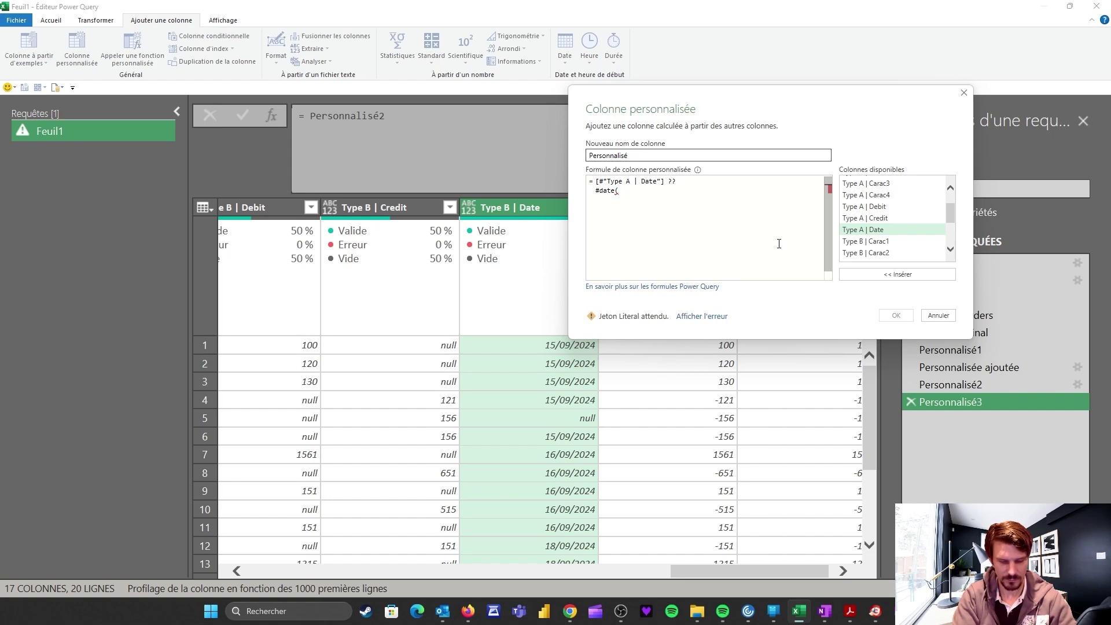
text(D)
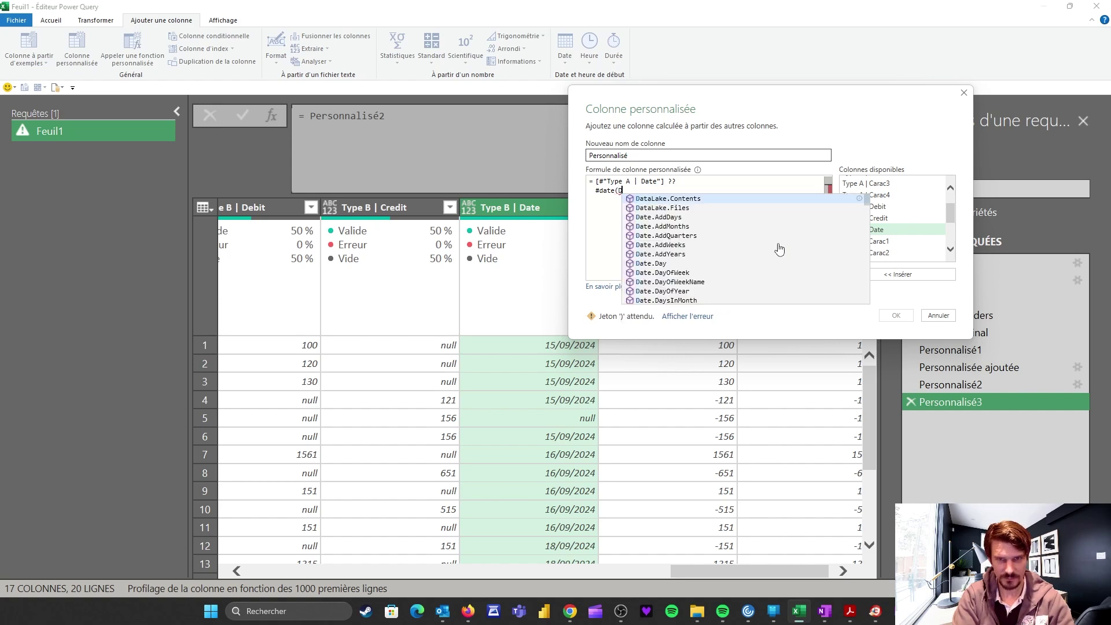
text(ate)
text(,)
key(BackSpace)
text(.Year(,Local)
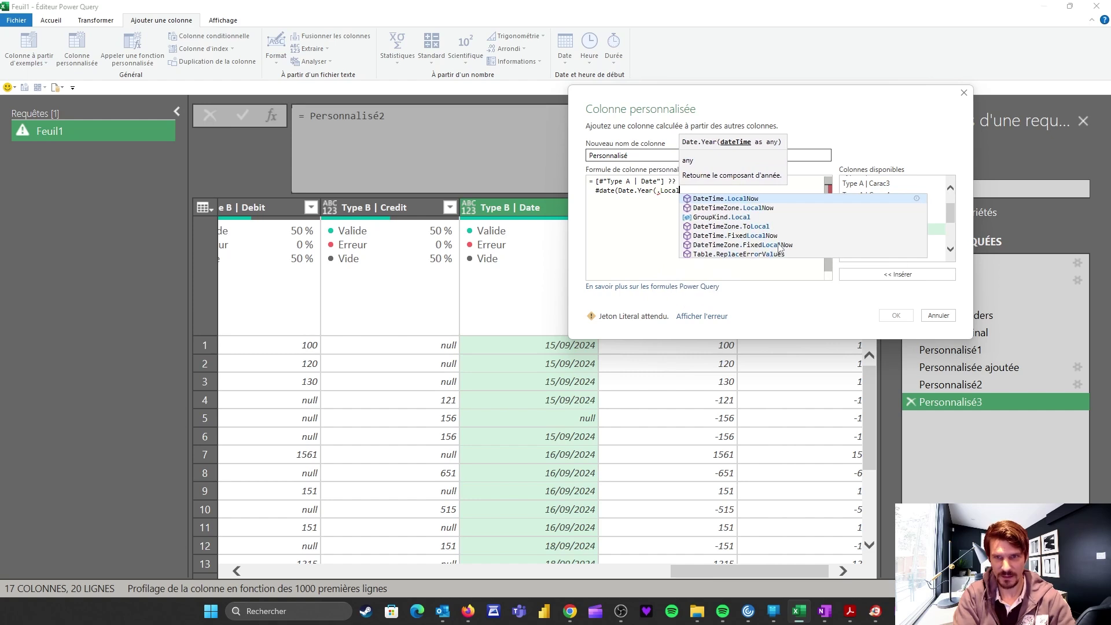
key(Tab)
text(()))
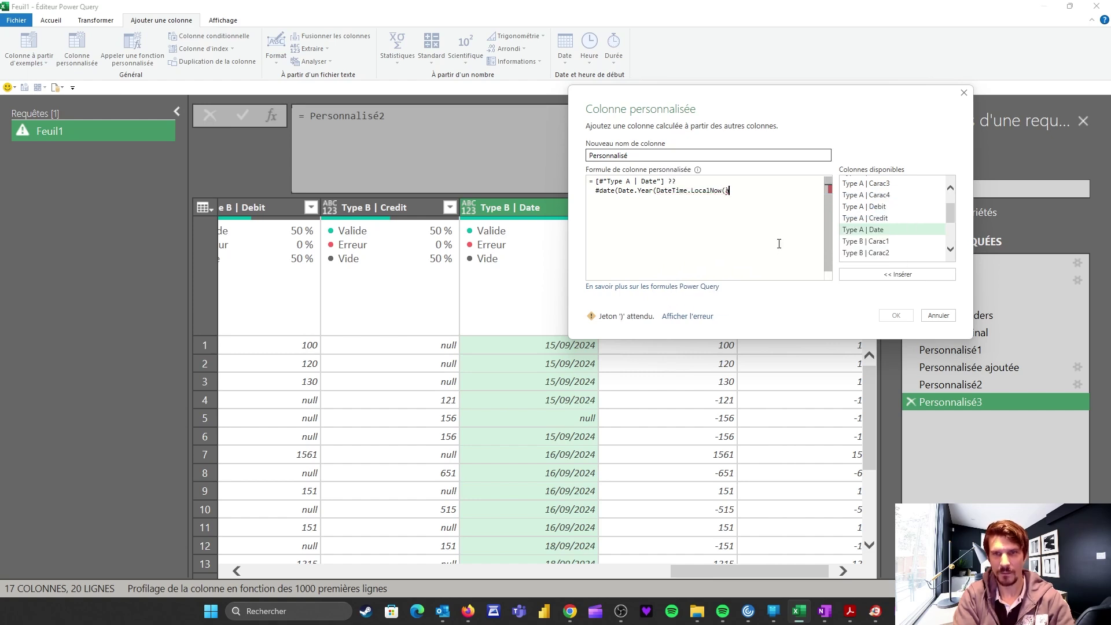
text(,)
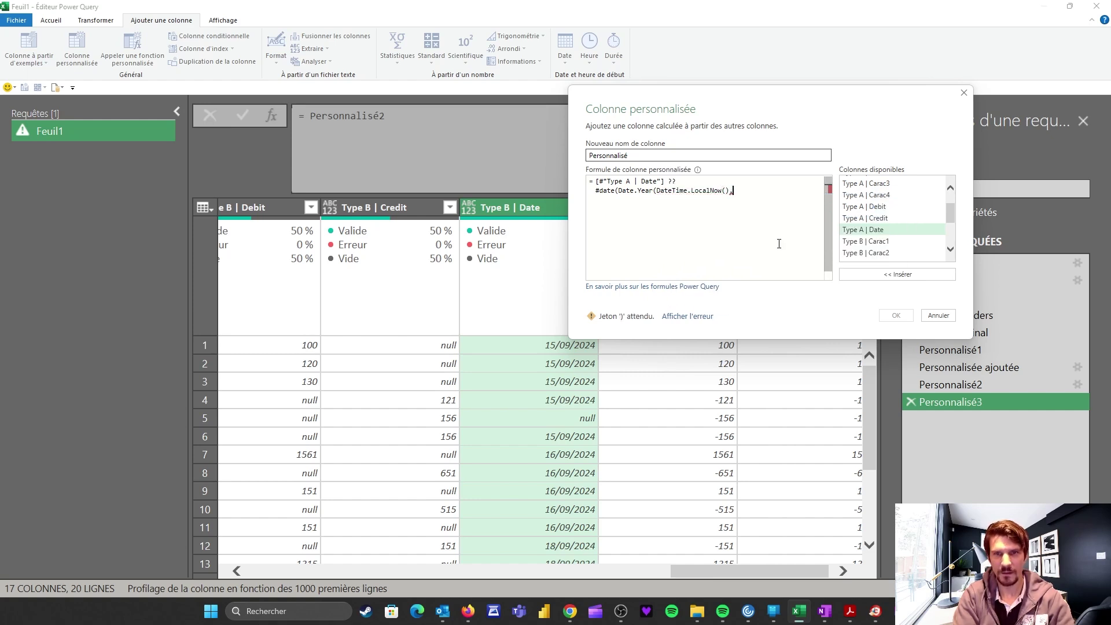
key(BackSpace)
text(),12,31))
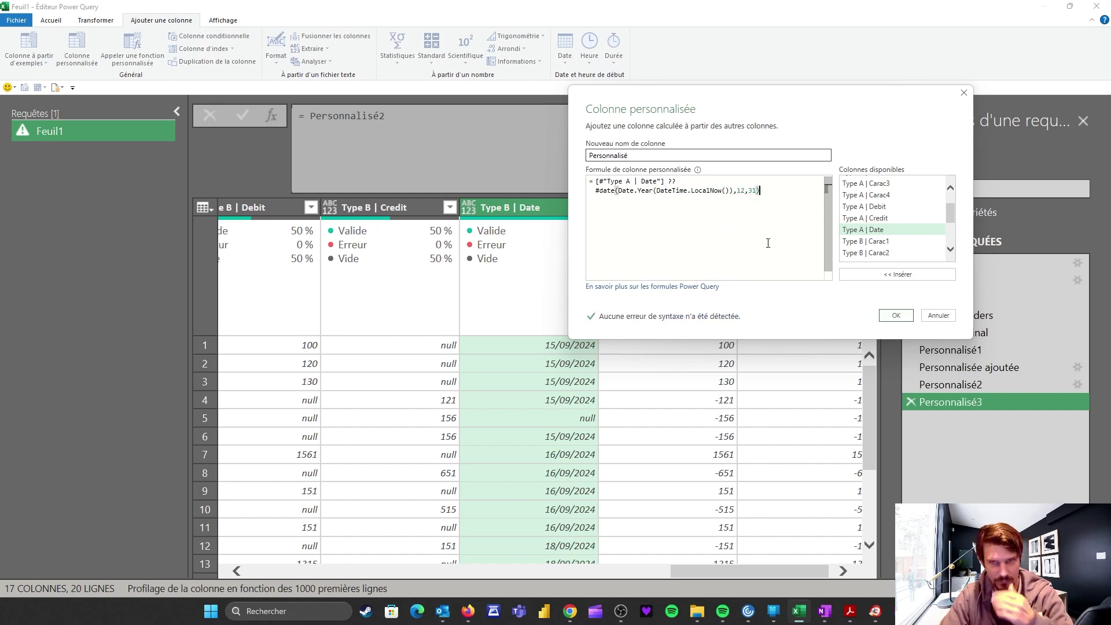
Step: Change the fallback date's month to 09 and its day to 30, and create the custom column
drag(597, 181, 677, 181)
drag(606, 190, 754, 195)
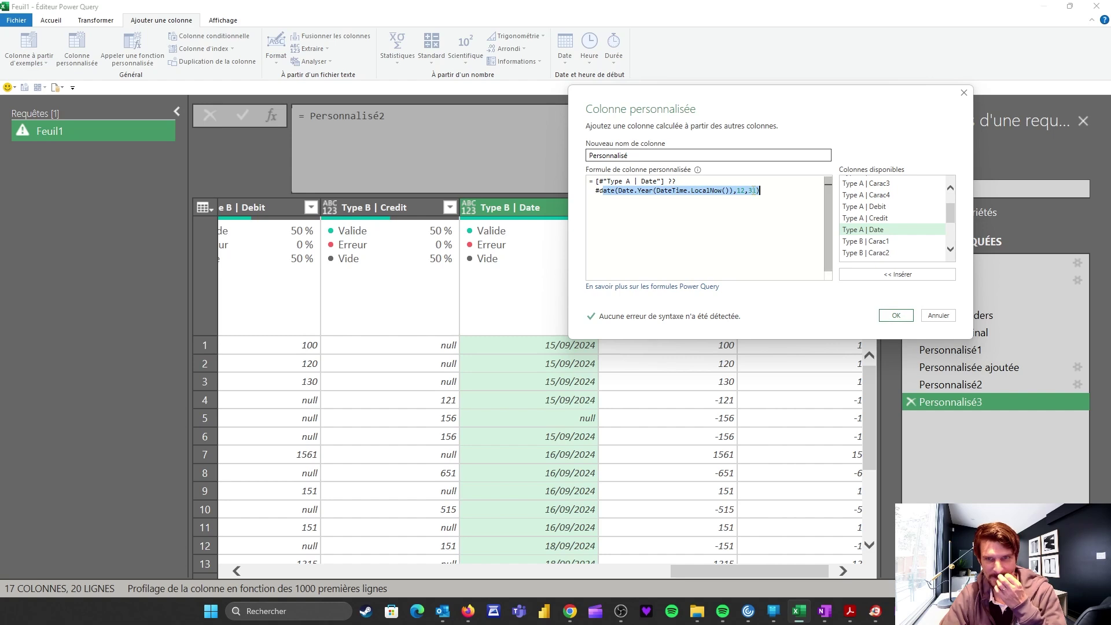
click(747, 192)
key(Right)
key(BackSpace)
text(0)
key(Left)
key(Left)
key(Left)
key(shift+Left)
text(09)
drag(618, 191, 756, 190)
click(897, 316)
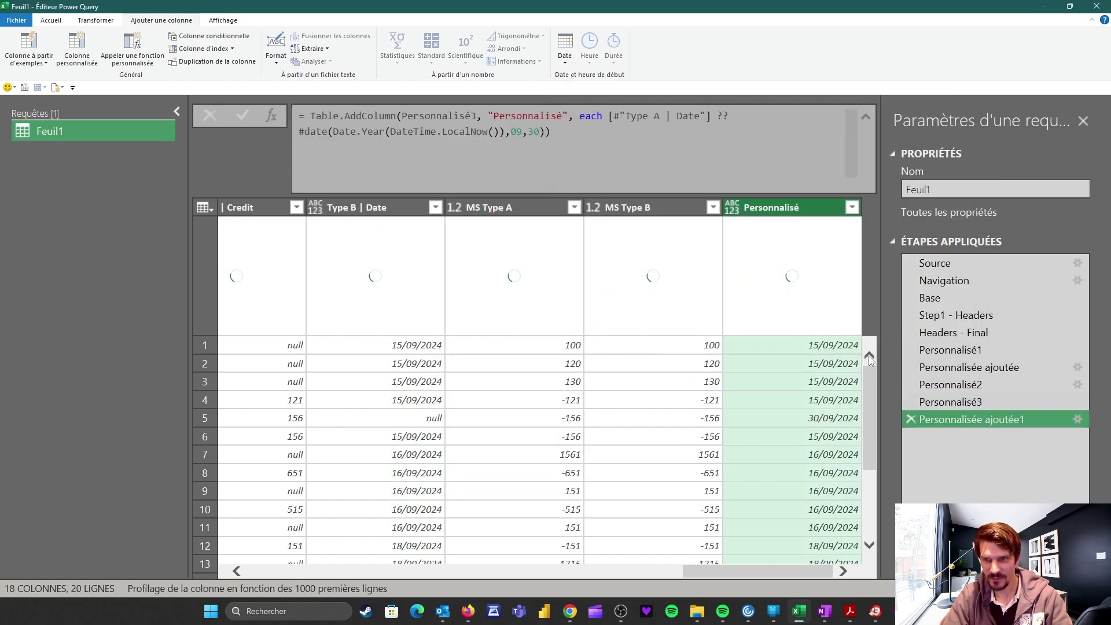
Step: Compare row 5 in the Type B | Date and Personnalisé columns and review the new column's formula
click(399, 419)
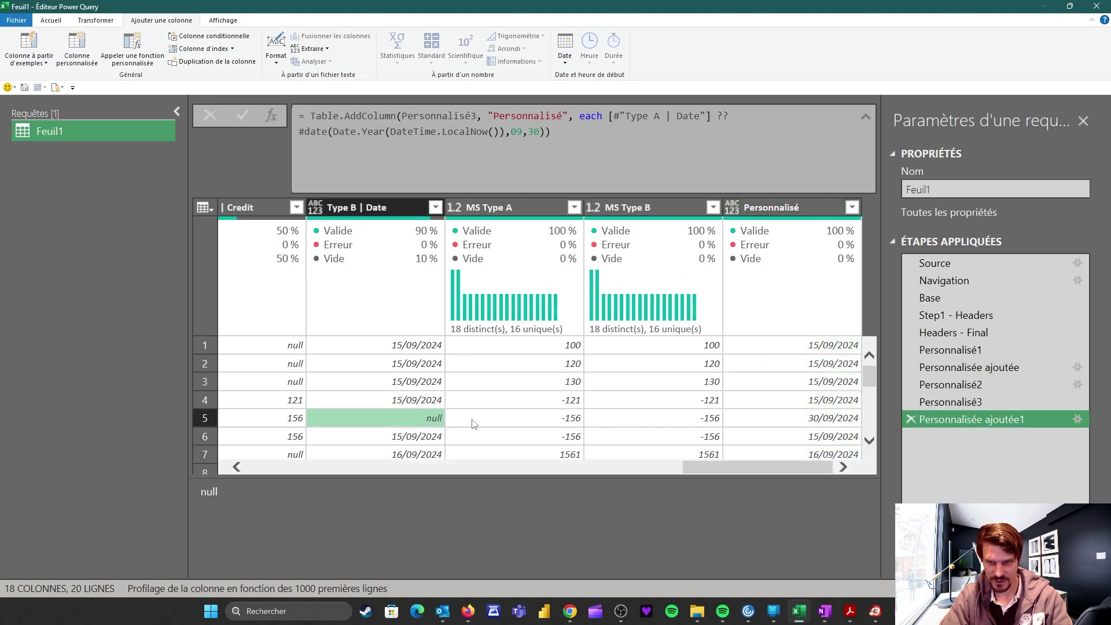
click(812, 419)
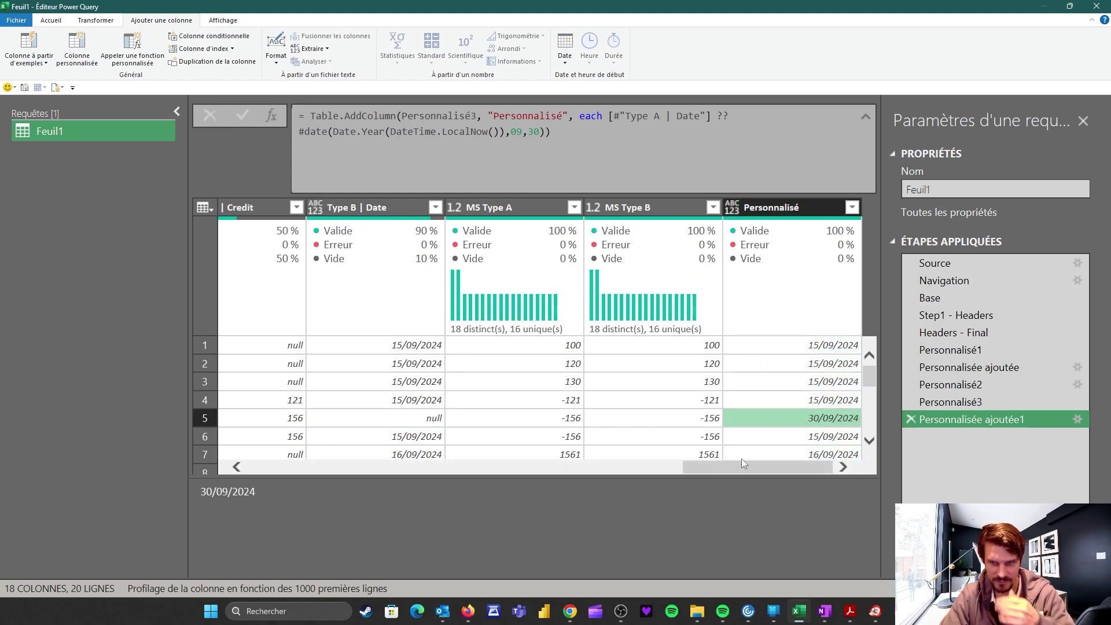
drag(580, 116, 545, 132)
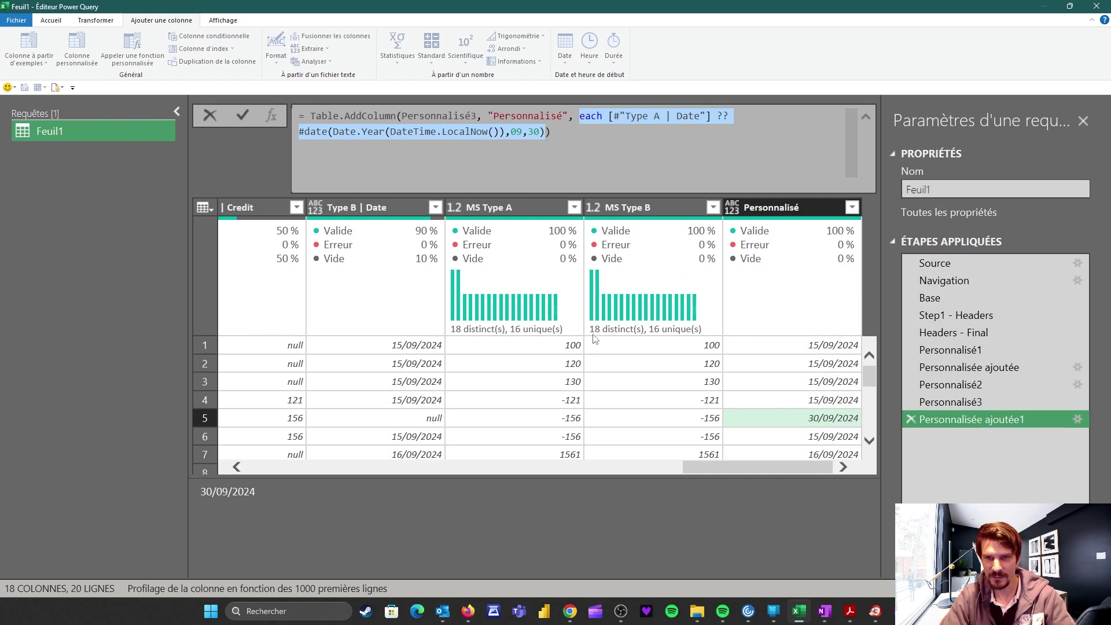
Step: Open the Replace Values dialog for the Type B | Date column
click(384, 208)
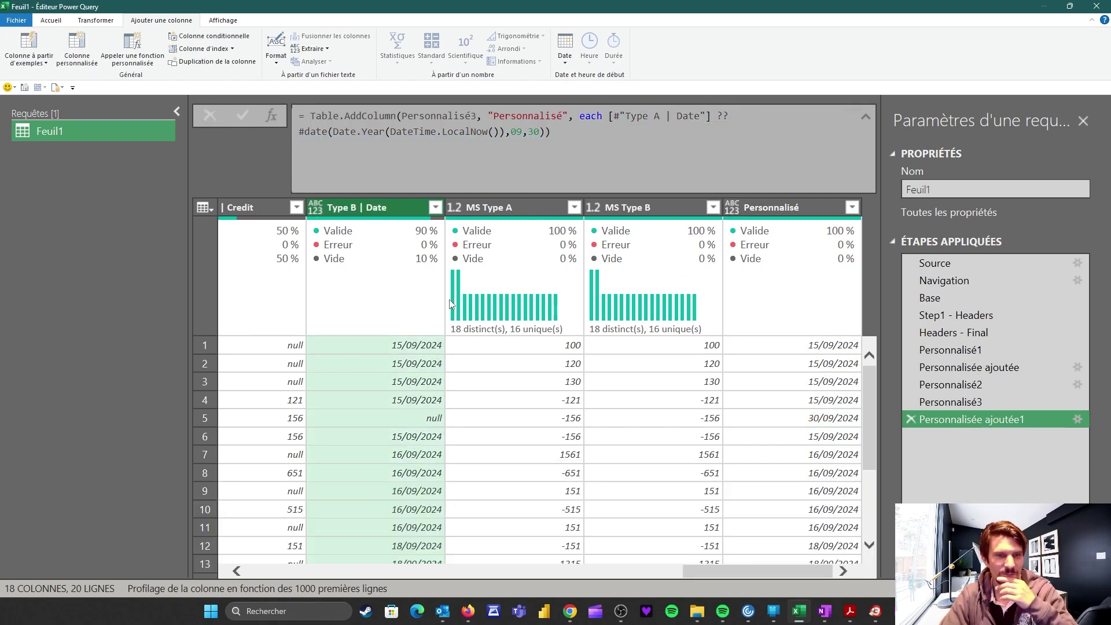
click(40, 21)
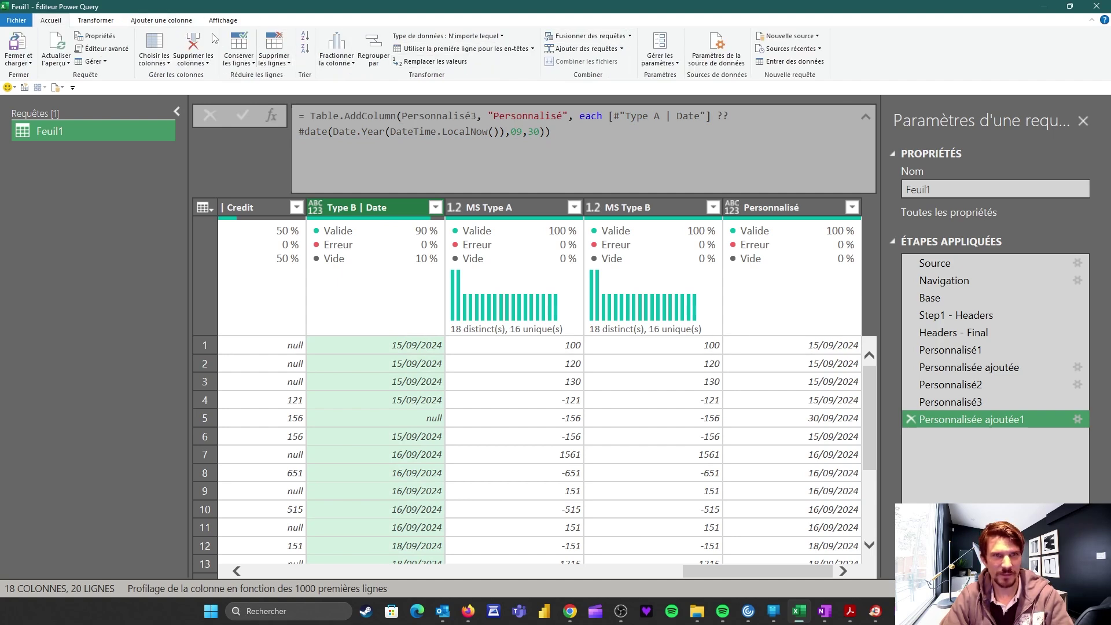
click(115, 20)
click(384, 35)
click(375, 49)
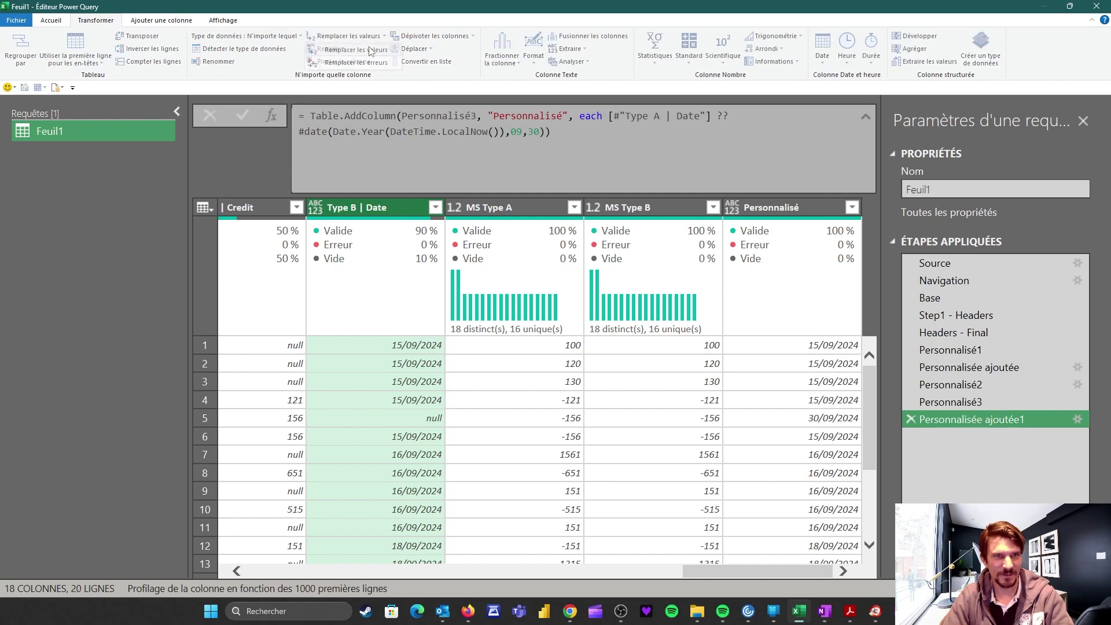
Step: Try ferzf as the value to find and ferf as the replacement value
text(ferzf)
click(454, 316)
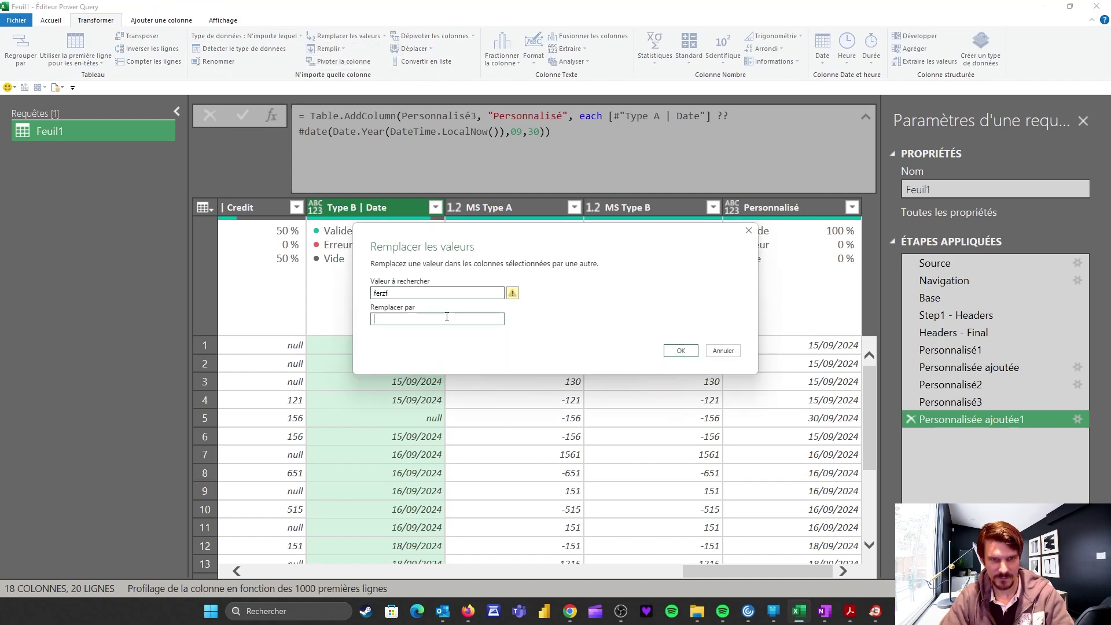
text(ferf)
key(shift+Tab)
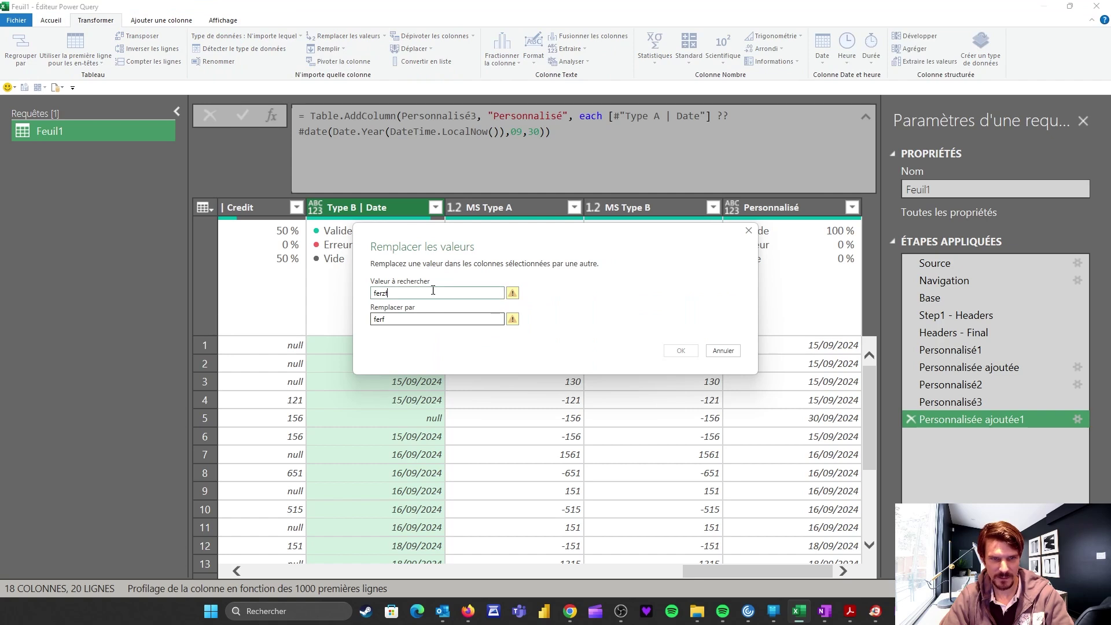
Step: Replace null with 31/12 in the Type B | Date column
text(null)
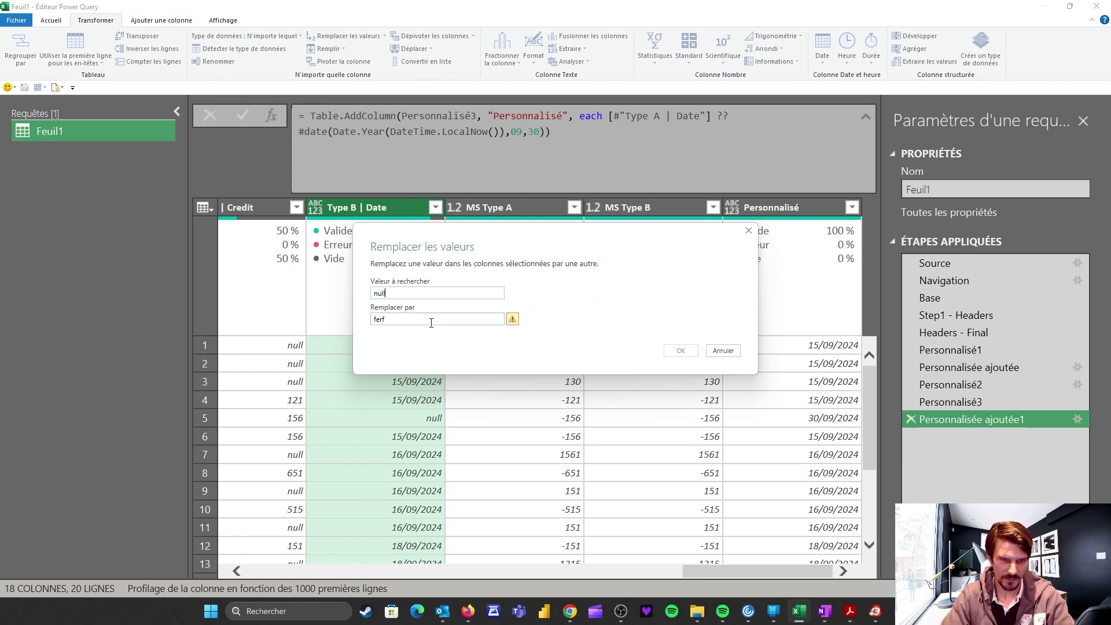
key(Tab)
text(31/12)
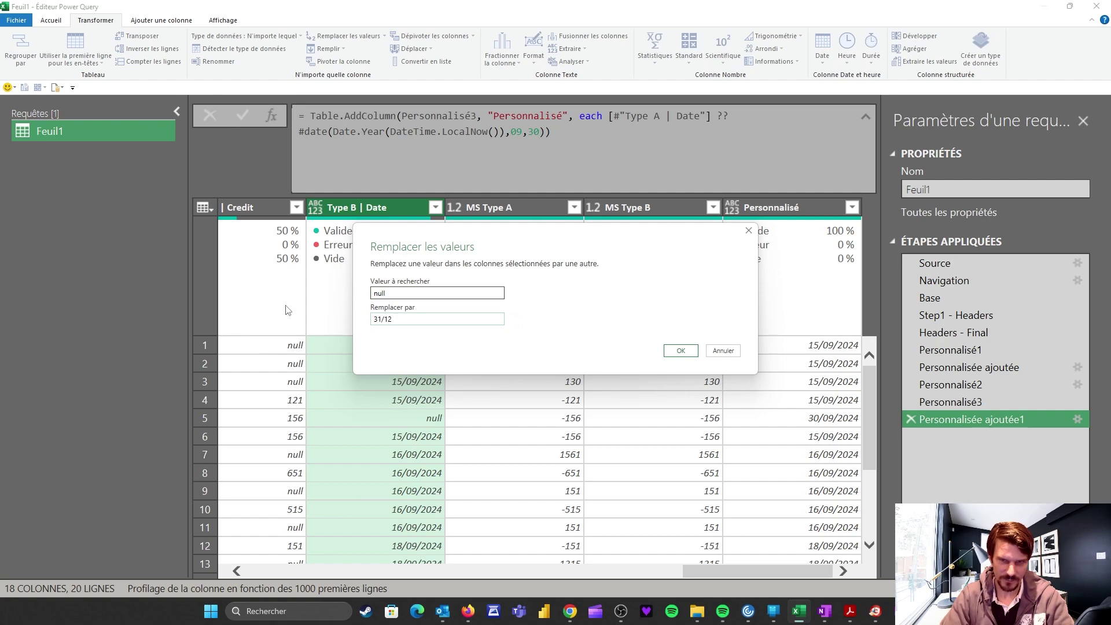
click(677, 352)
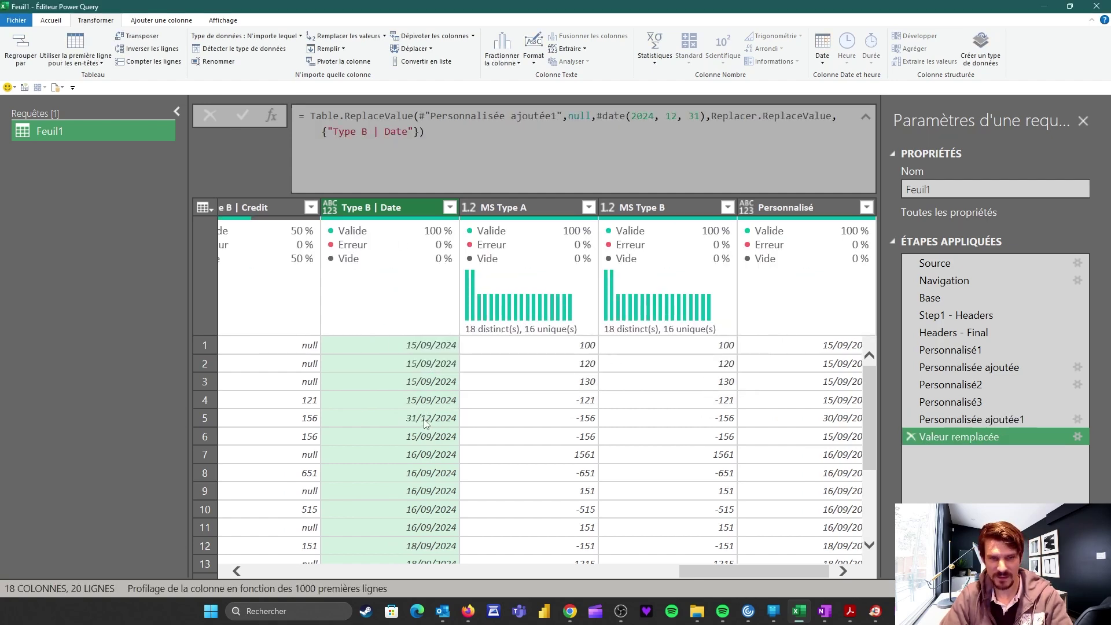
Step: Break the Table.ReplaceValue formula into lines so null, the #date value and Replacer.ReplaceValue each start a new line
click(569, 117)
key(shift+Return)
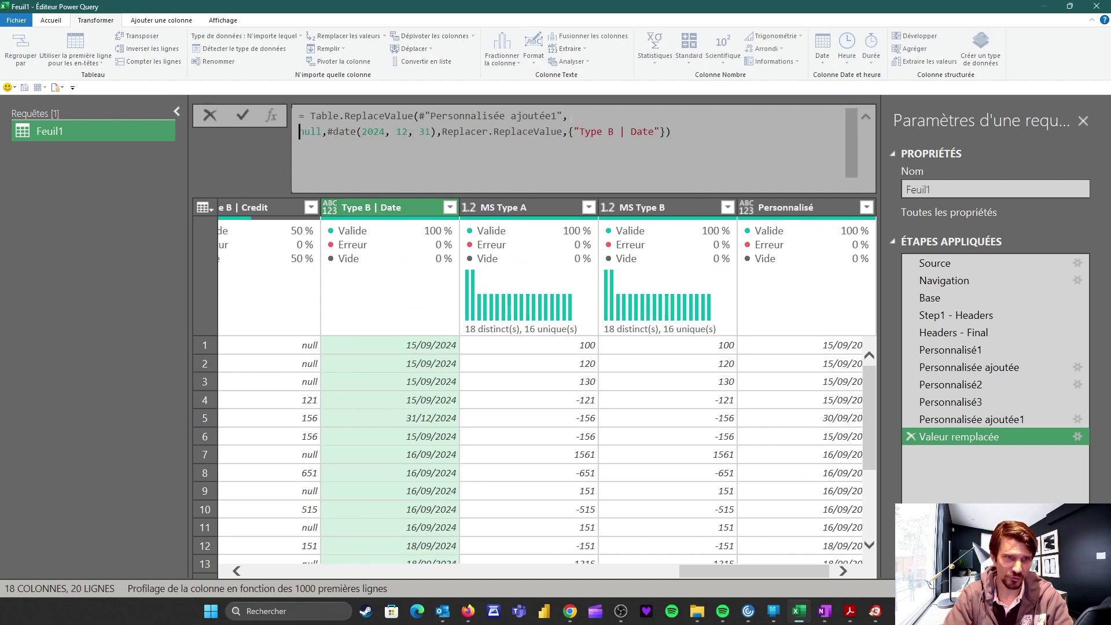
key(Right)
key(shift+Return)
key(Right)
key(Right)
key(Right)
key(Right)
key(Right)
key(Right)
key(Right)
key(Right)
key(Right)
key(Right)
key(Right)
key(Right)
key(Right)
key(Right)
key(shift+Return)
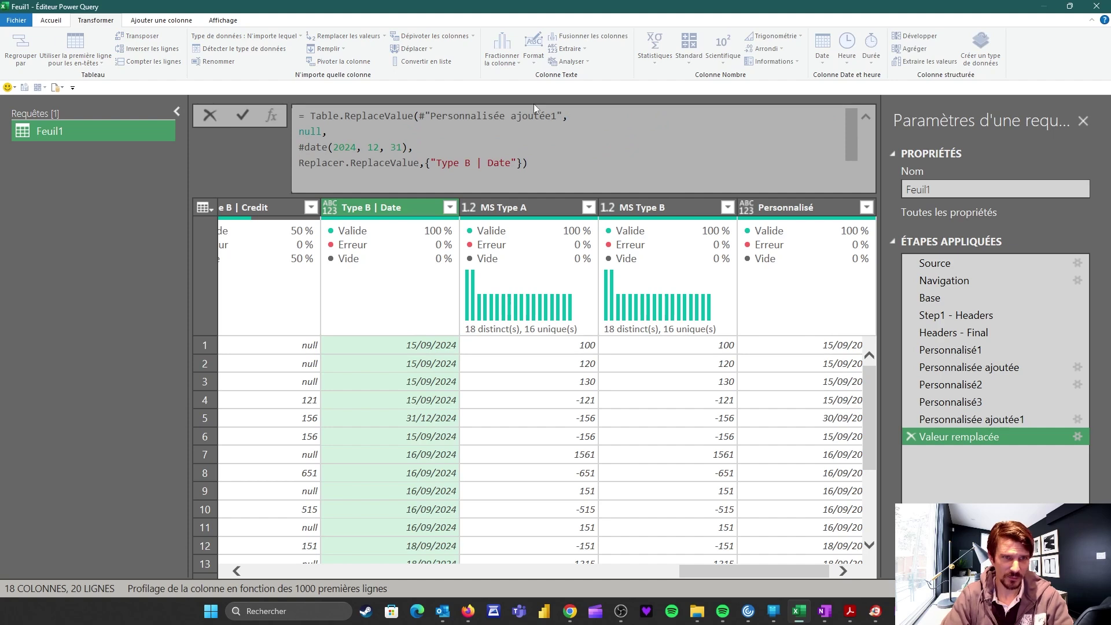
drag(322, 132, 299, 135)
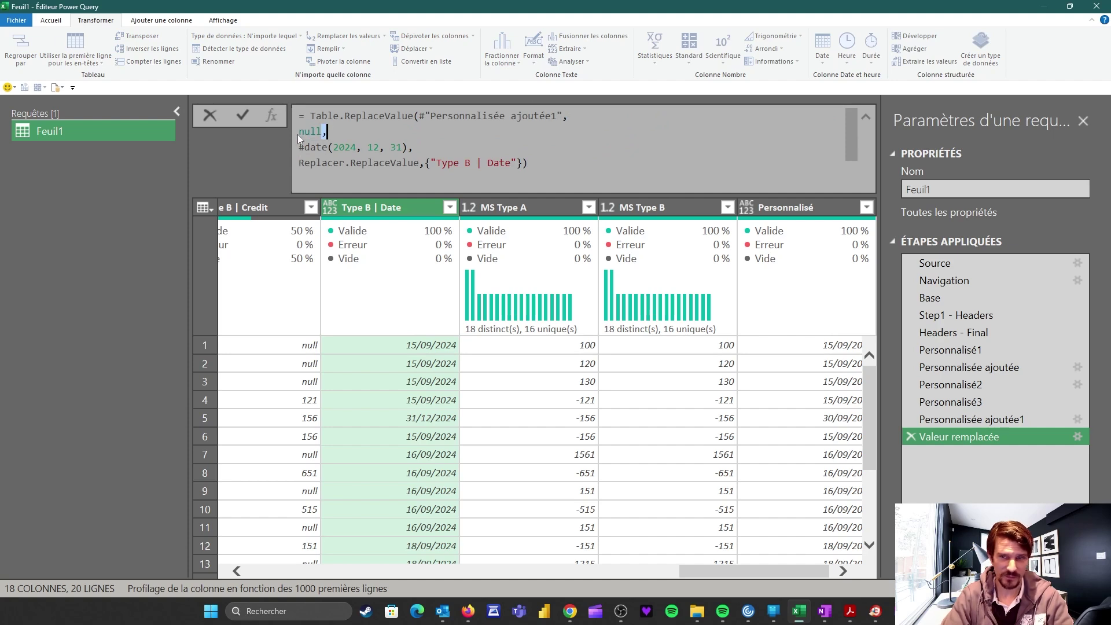
Step: Replace null with each [#"Type B | Date"] as the value to find in the Table.ReplaceValue formula
key(Left)
key(BackSpace)
key(BackSpace)
key(BackSpace)
key(BackSpace)
text(each )
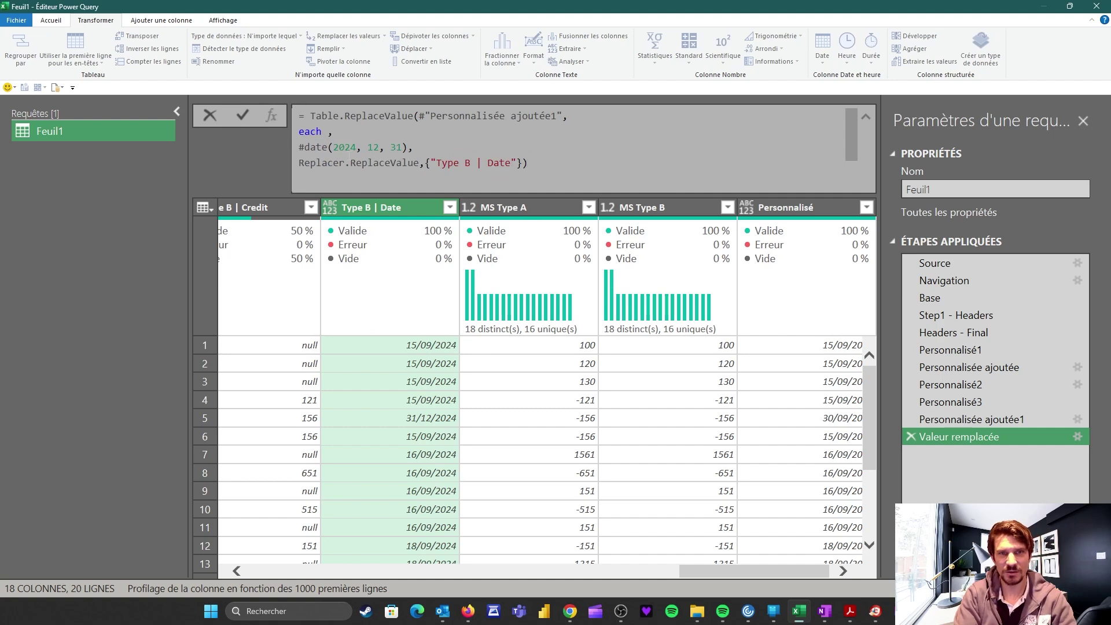
text([)
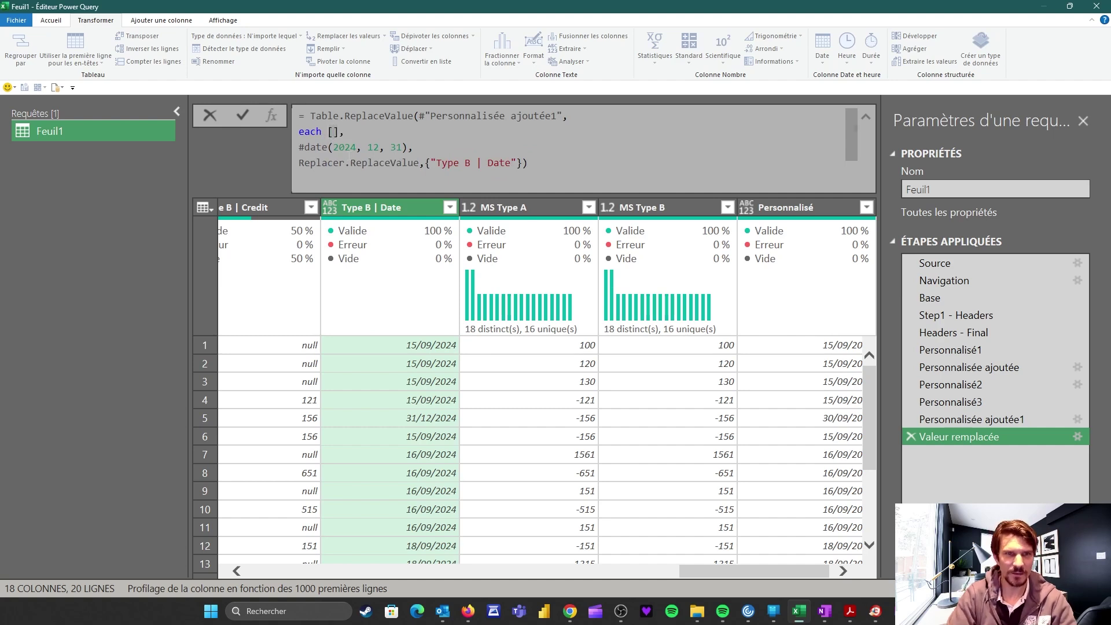
text("Type B)
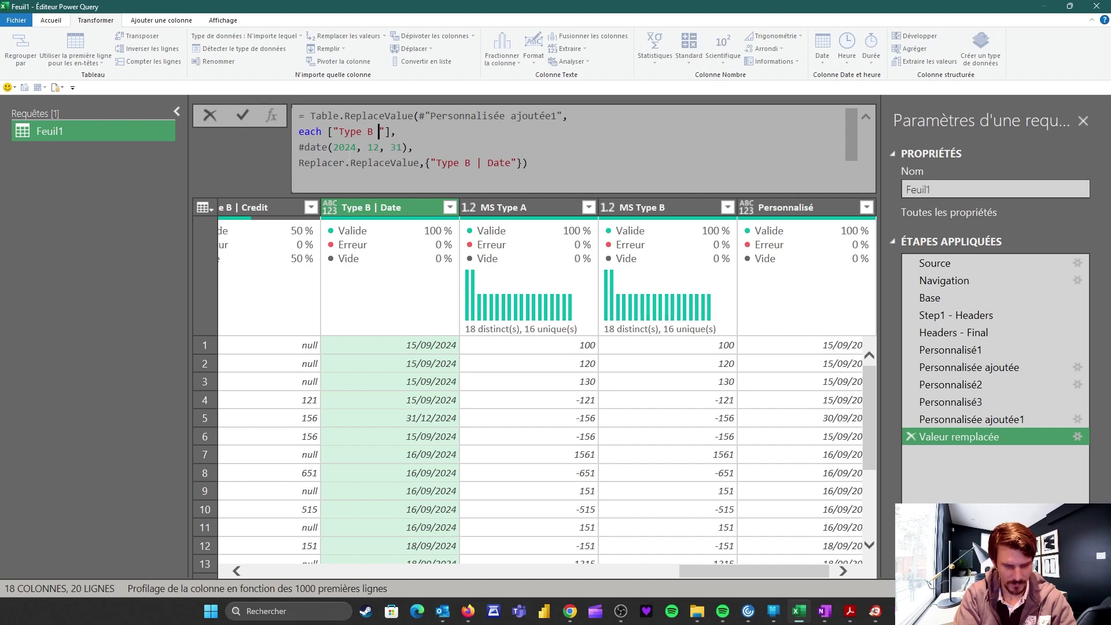
text(| Date)
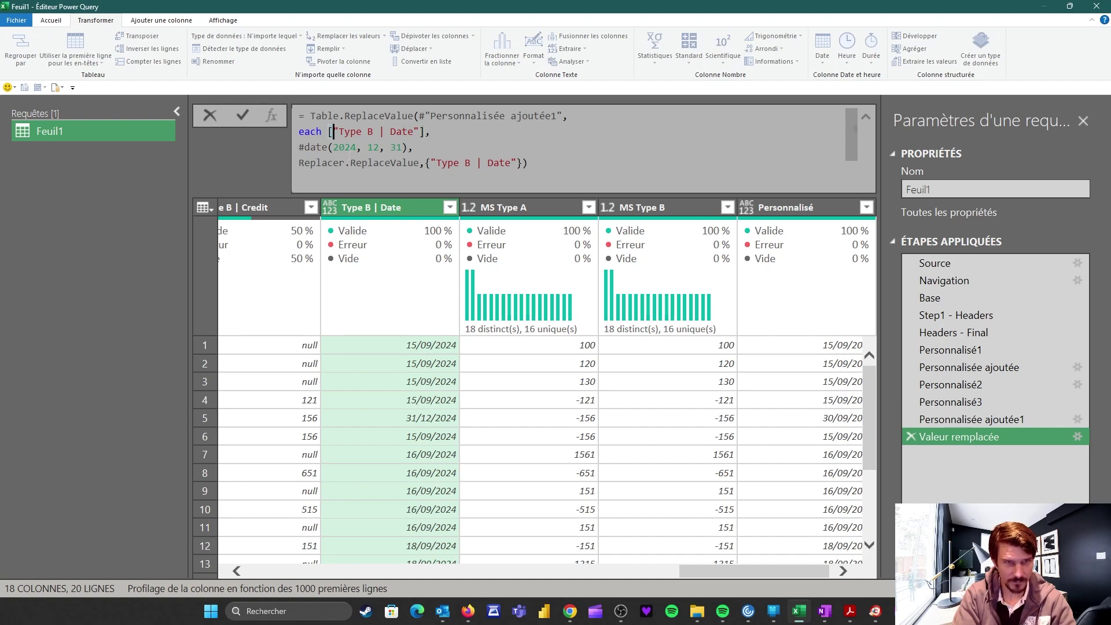
text(#)
Step: Replace the #date(2024, 12, 31) argument with each [#"Type A | Date"] ?? #date(Date.Year(DateTime.LocalNow()),09,30) and apply the formula
click(456, 132)
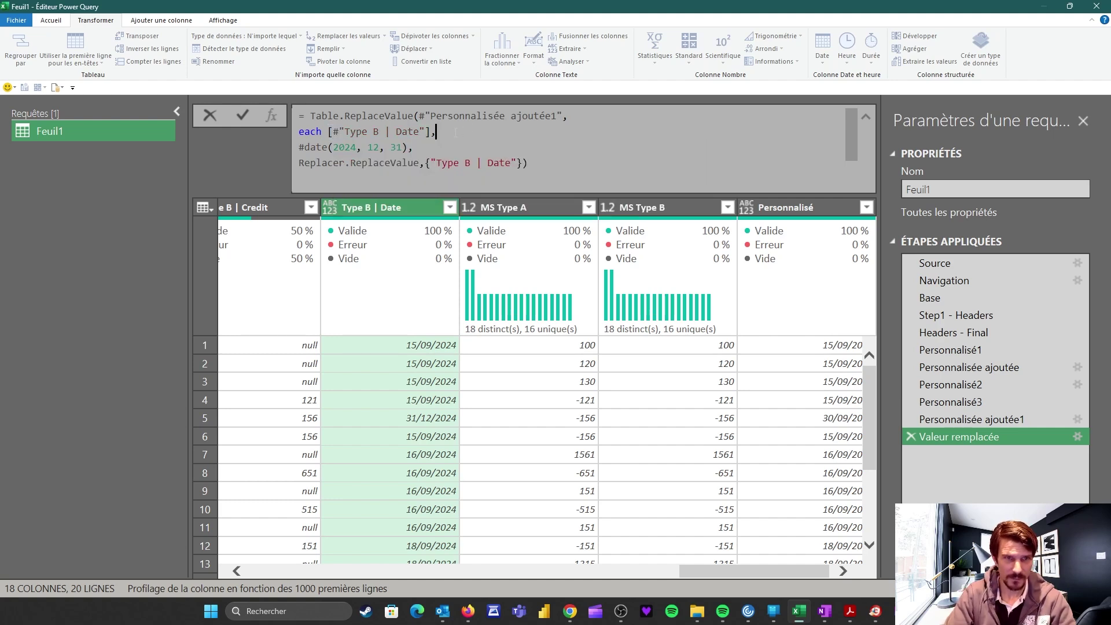
text(each [#"Type A | Date"] ?? #date(Date.Year(DateTime.LocalNow()),09,30))
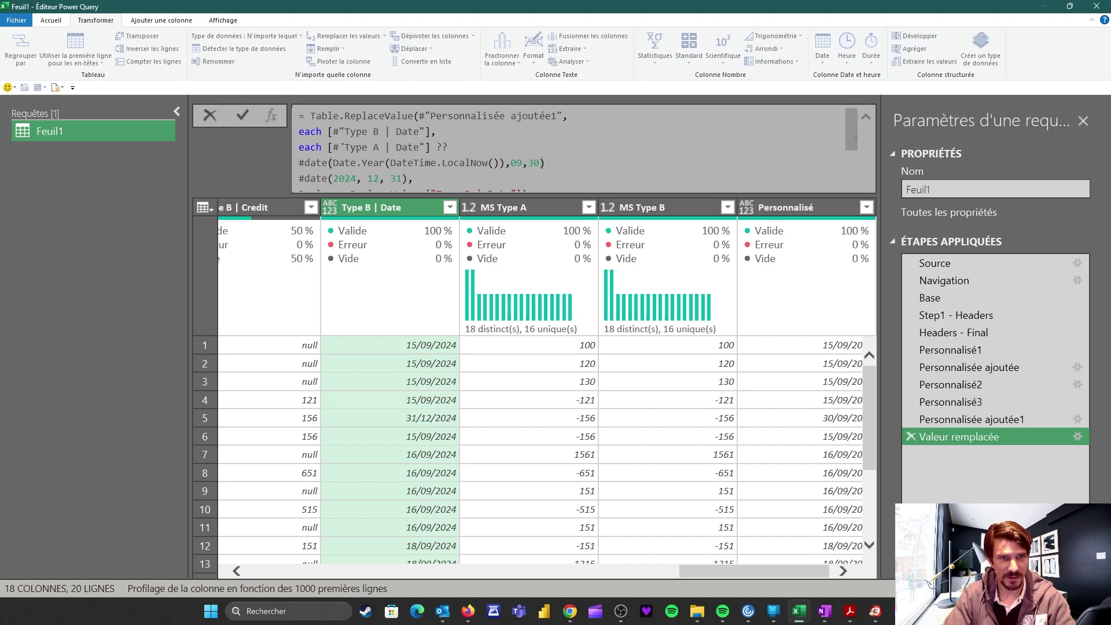
scroll(452, 144, down, 1)
drag(413, 135, 290, 130)
key(BackSpace)
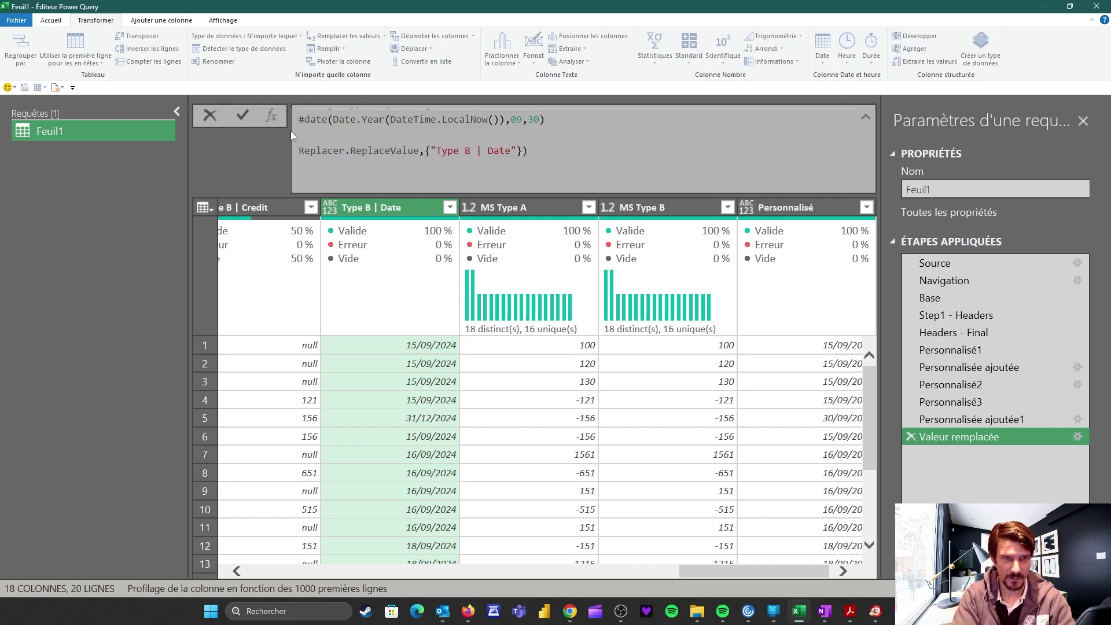
key(BackSpace)
text(,)
click(359, 295)
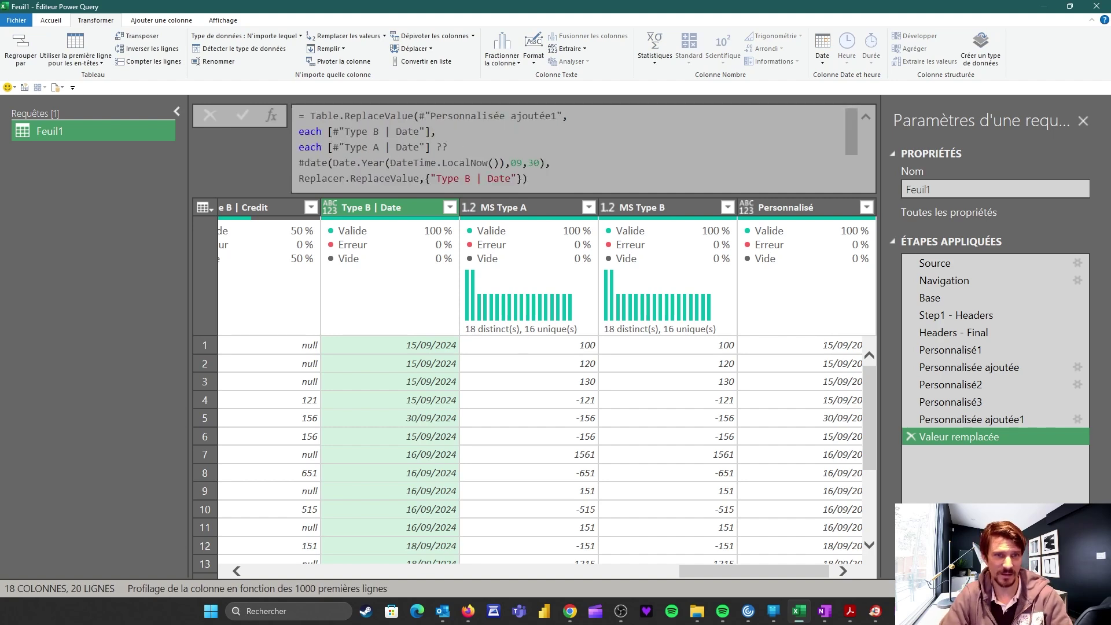
click(386, 409)
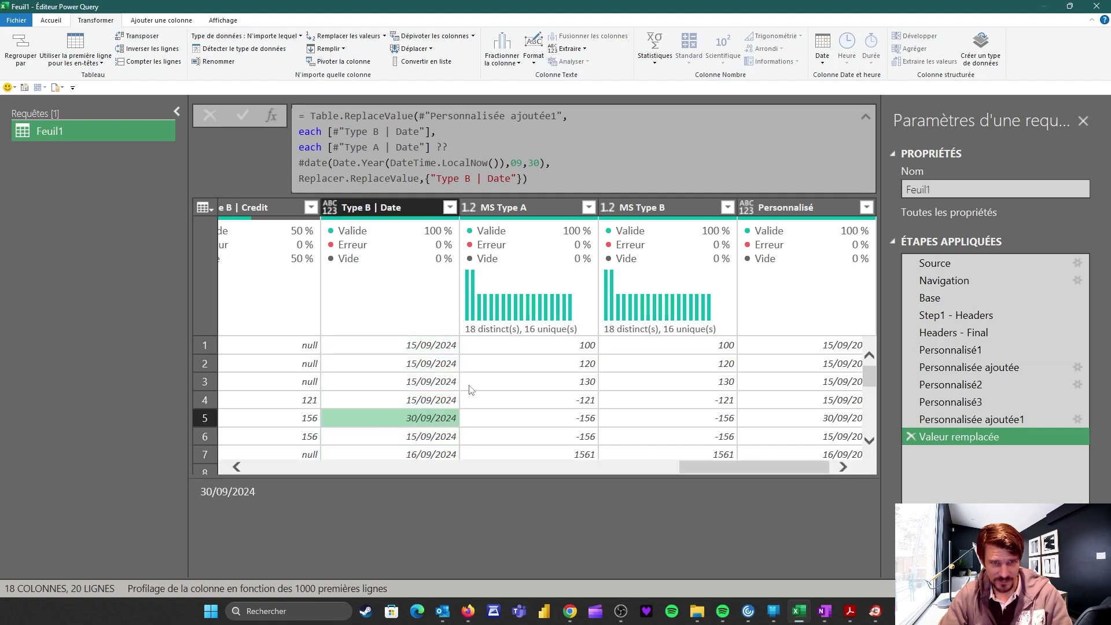
Step: Delete the Personnalisé column and review the Valeur remplacée step
click(775, 208)
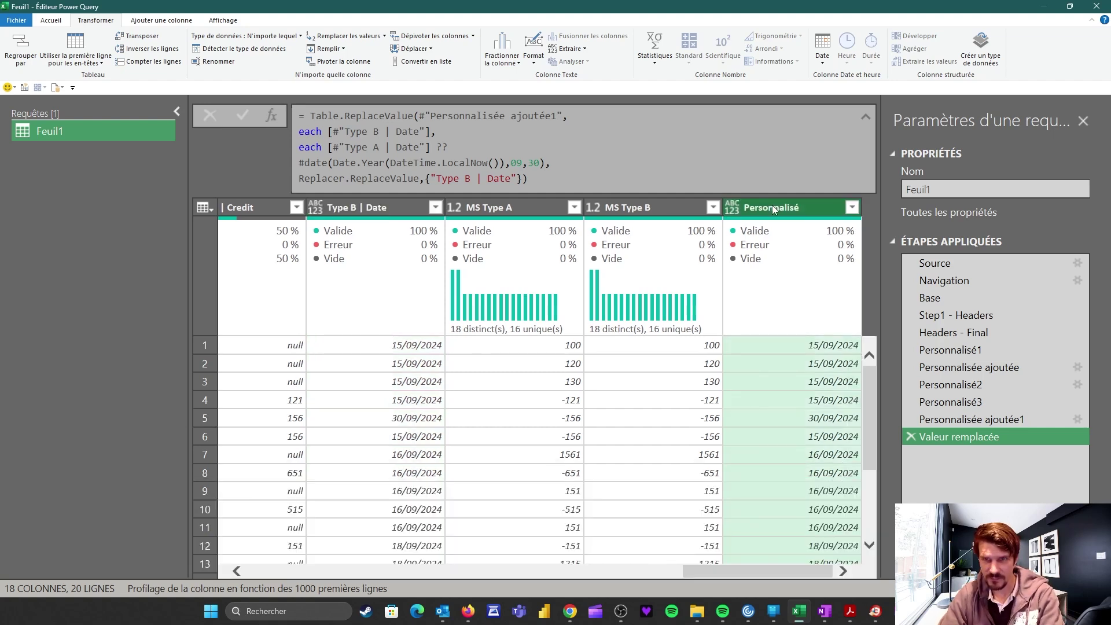
key(Delete)
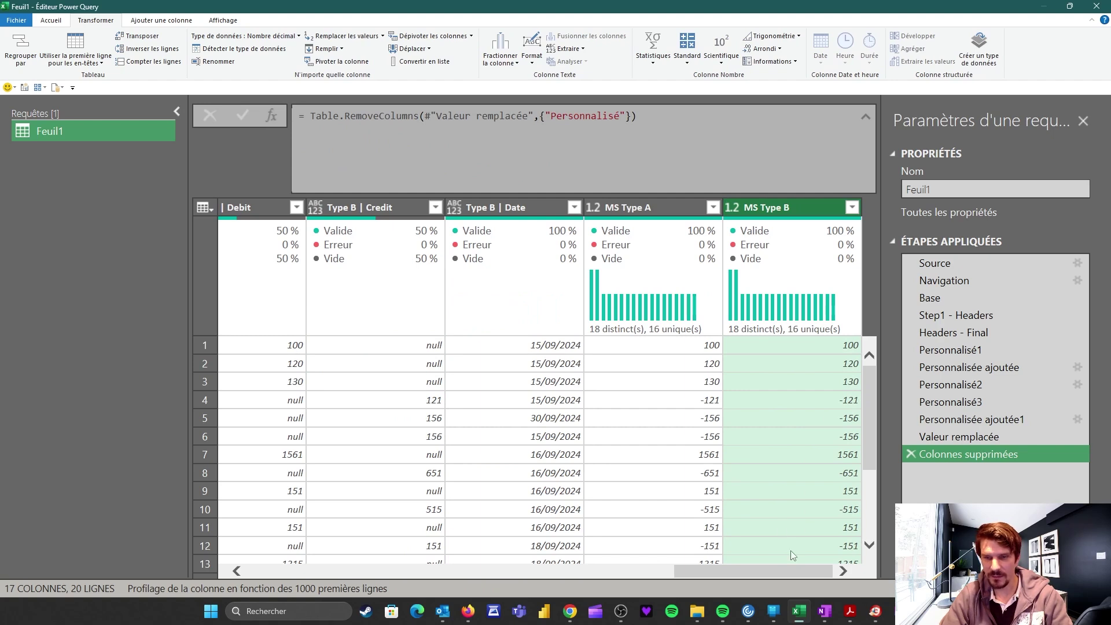
mouse_move(783, 574)
mouse_down()
mouse_move(725, 574)
mouse_move(786, 572)
mouse_up()
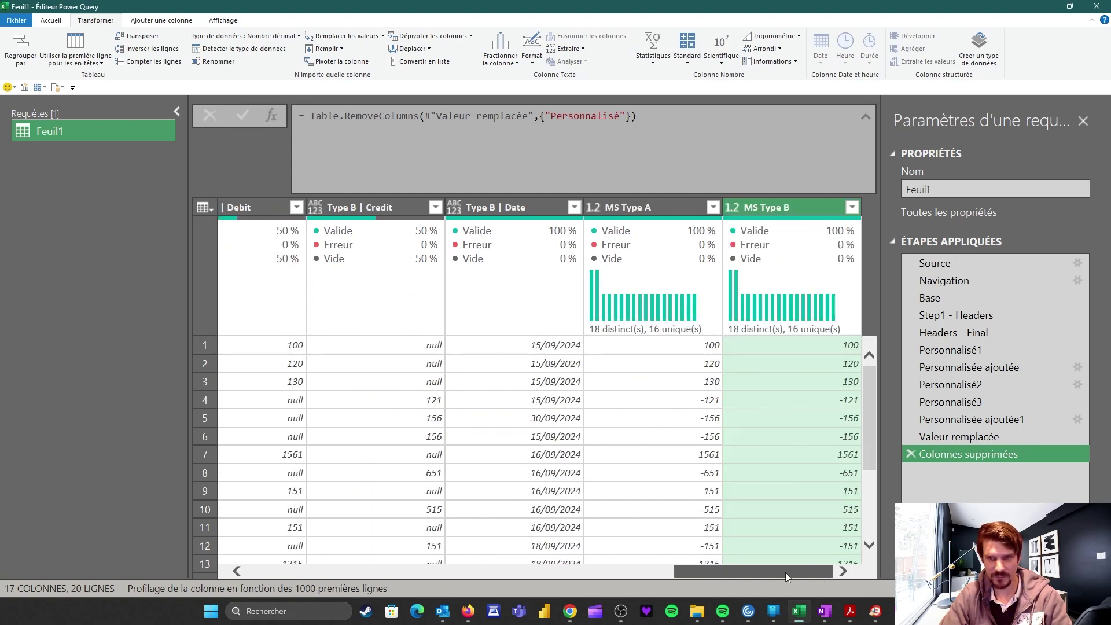
click(541, 365)
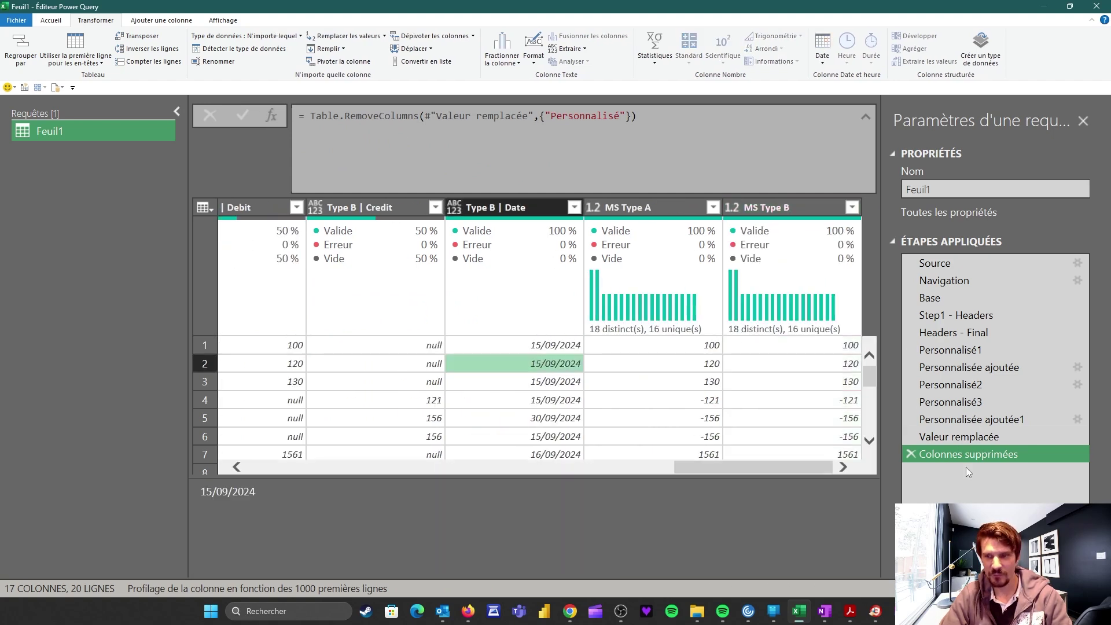
click(944, 441)
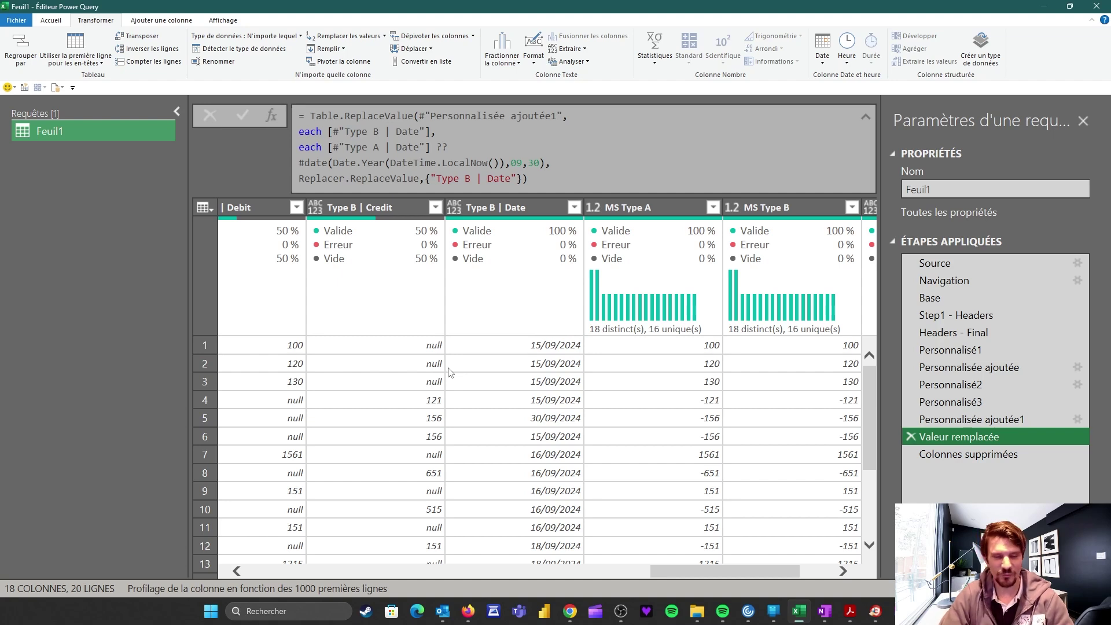
Step: Close the query editor and load the Feuil1 query into the worksheet as a table
click(50, 20)
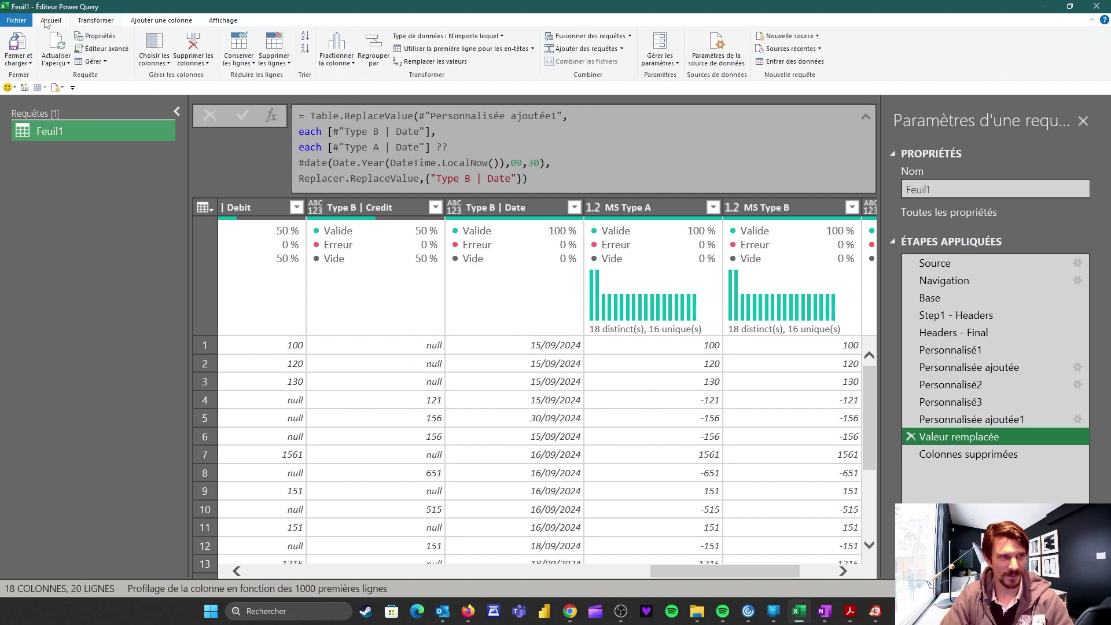
click(18, 60)
click(58, 76)
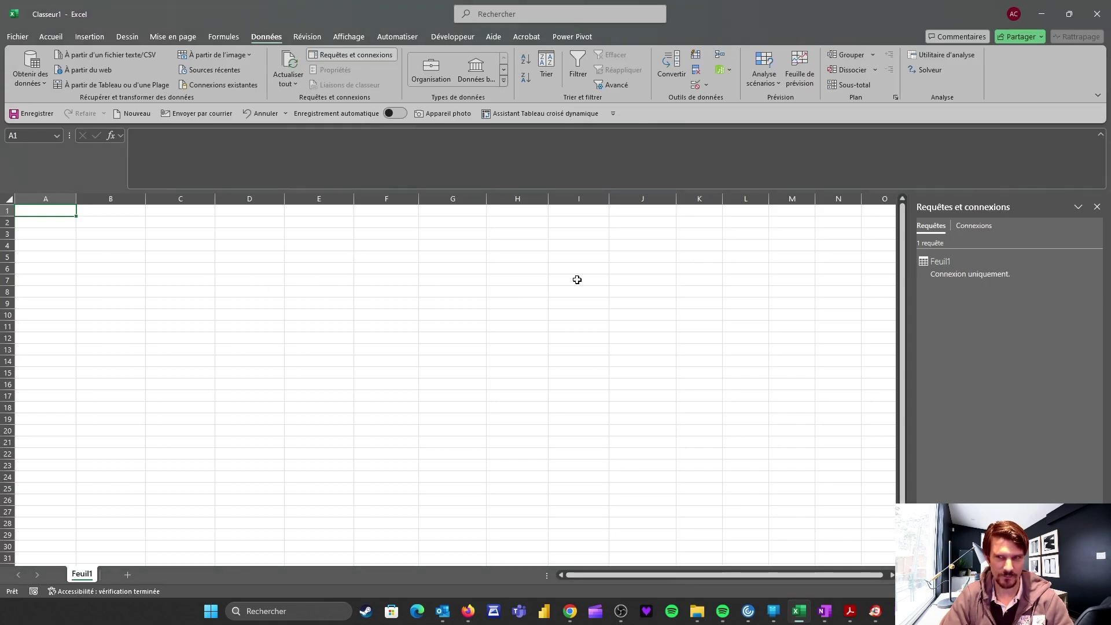
click(991, 265)
right_click(991, 265)
click(1020, 351)
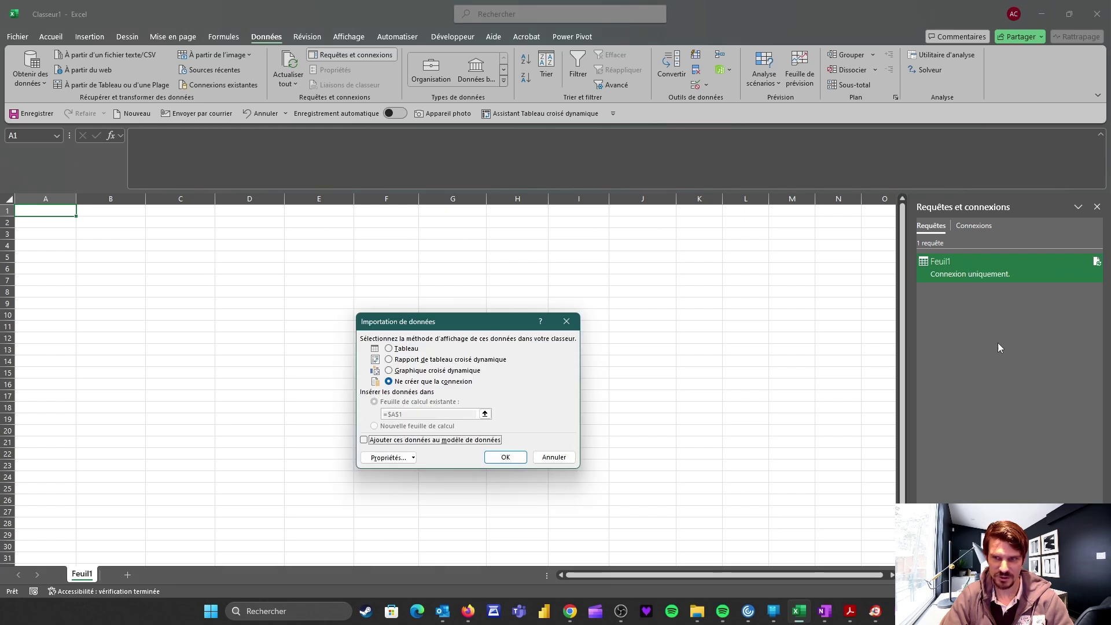
click(409, 349)
click(505, 456)
Step: Select the loaded table's header row from A1 to check its columns
click(355, 282)
key(ctrl+Home)
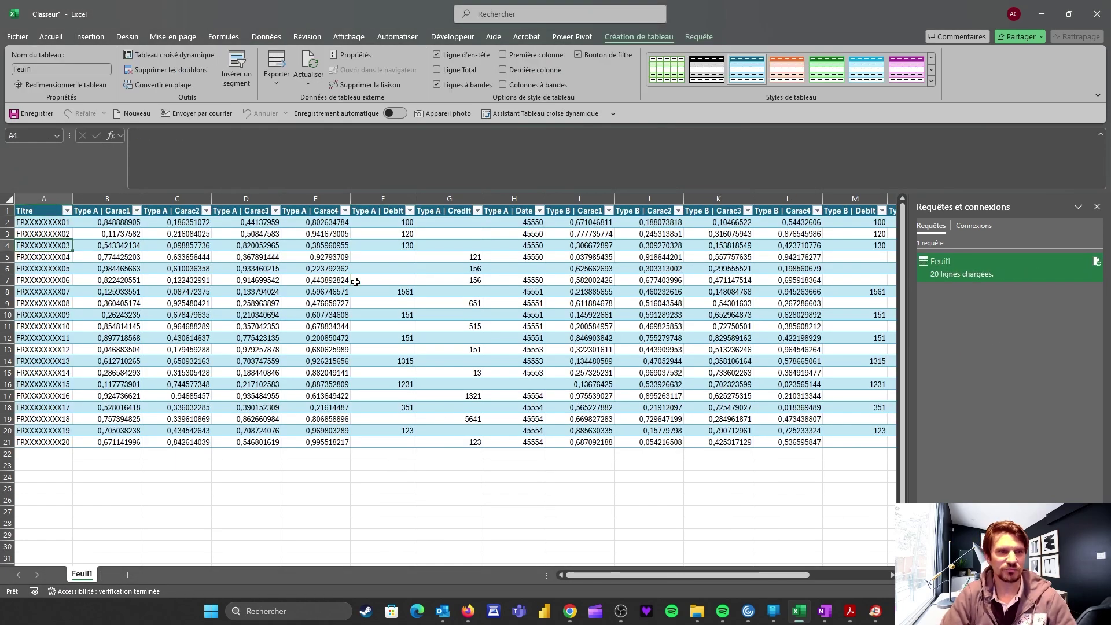
key(ctrl+shift+Right)
scroll(355, 282, left, 4)
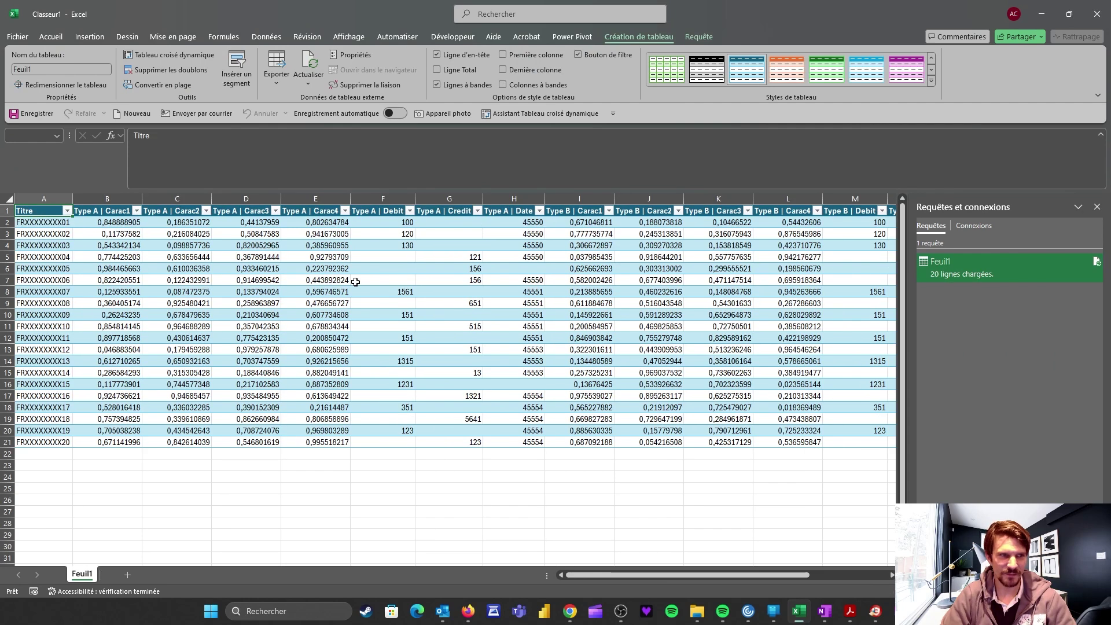
Step: Reopen the Feuil1 query for editing and unpivot all columns other than Titre
right_click(956, 264)
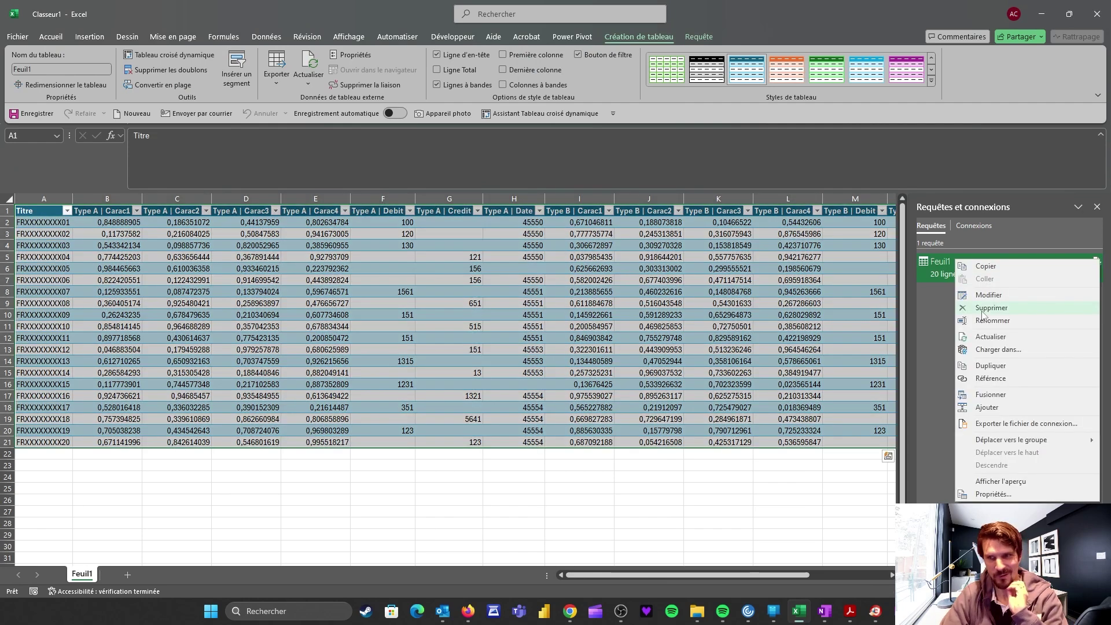
click(987, 296)
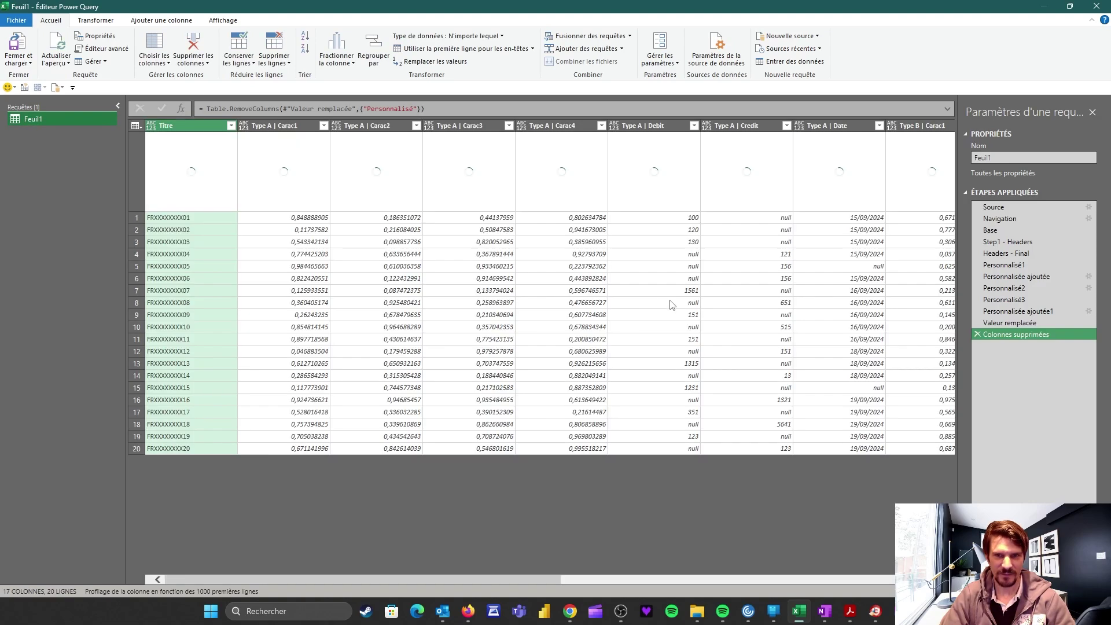
right_click(175, 124)
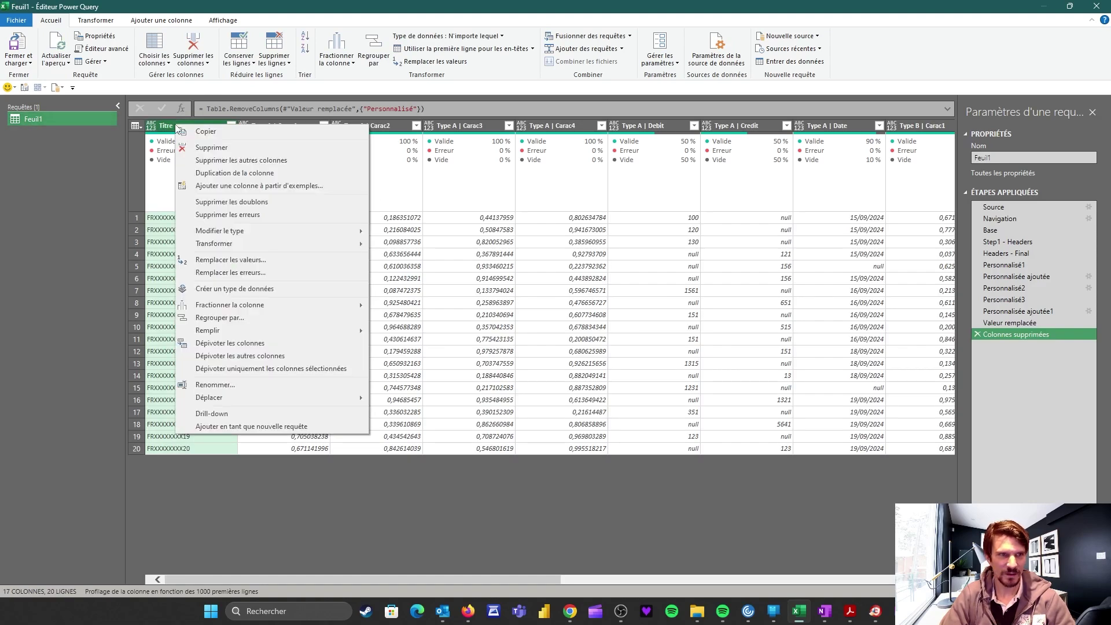
click(214, 356)
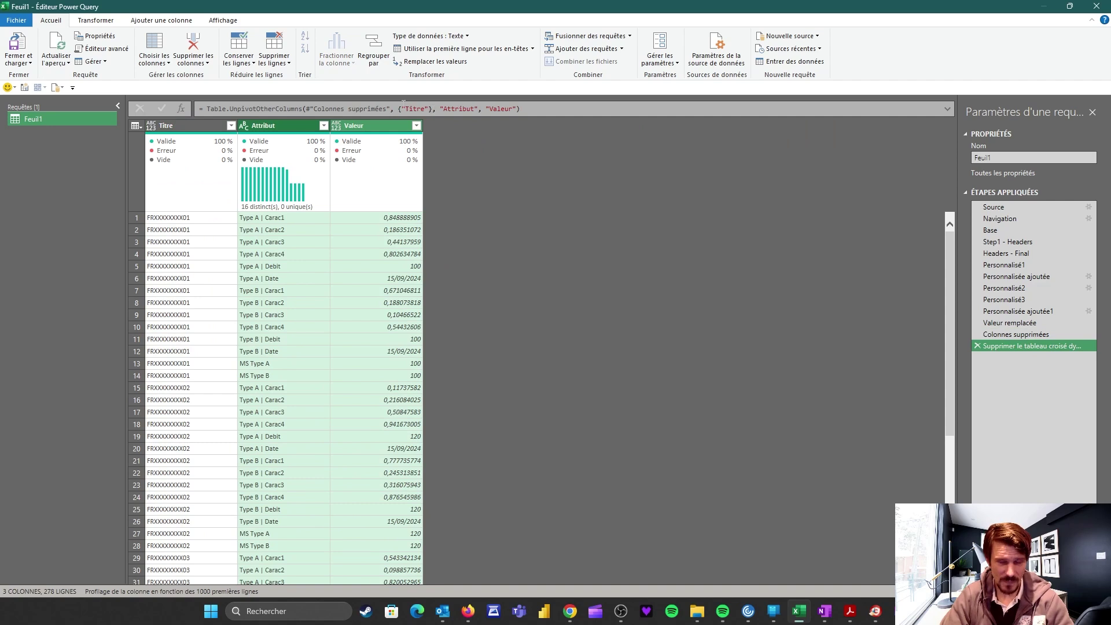
Step: Compare the Colonnes supprimées step with the unpivot step and rename Colonnes supprimées as Final1
click(1000, 334)
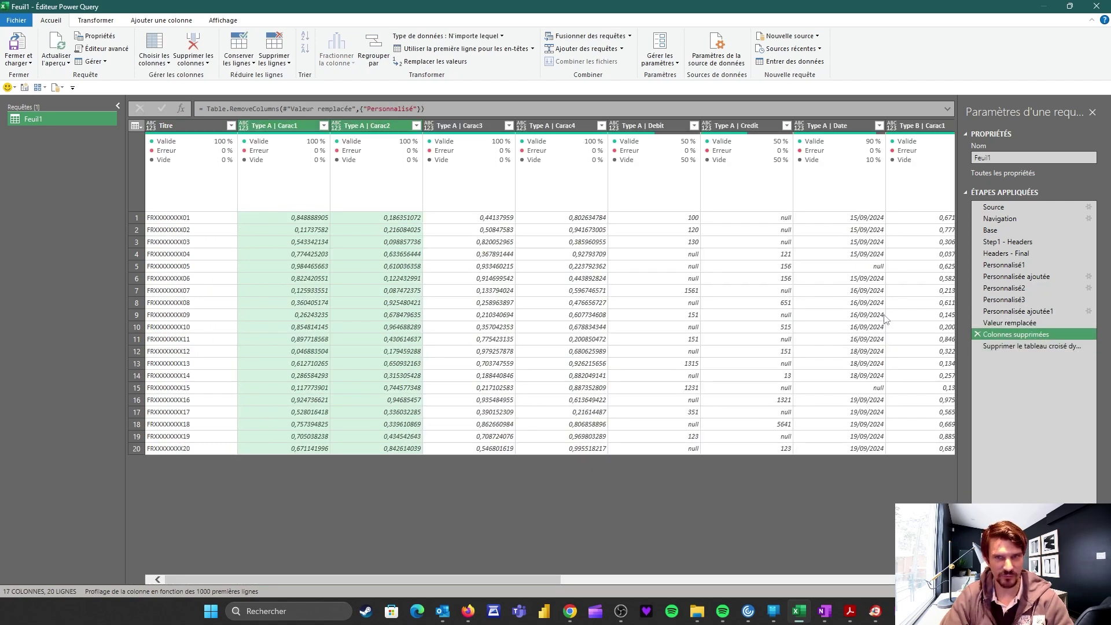
click(1004, 345)
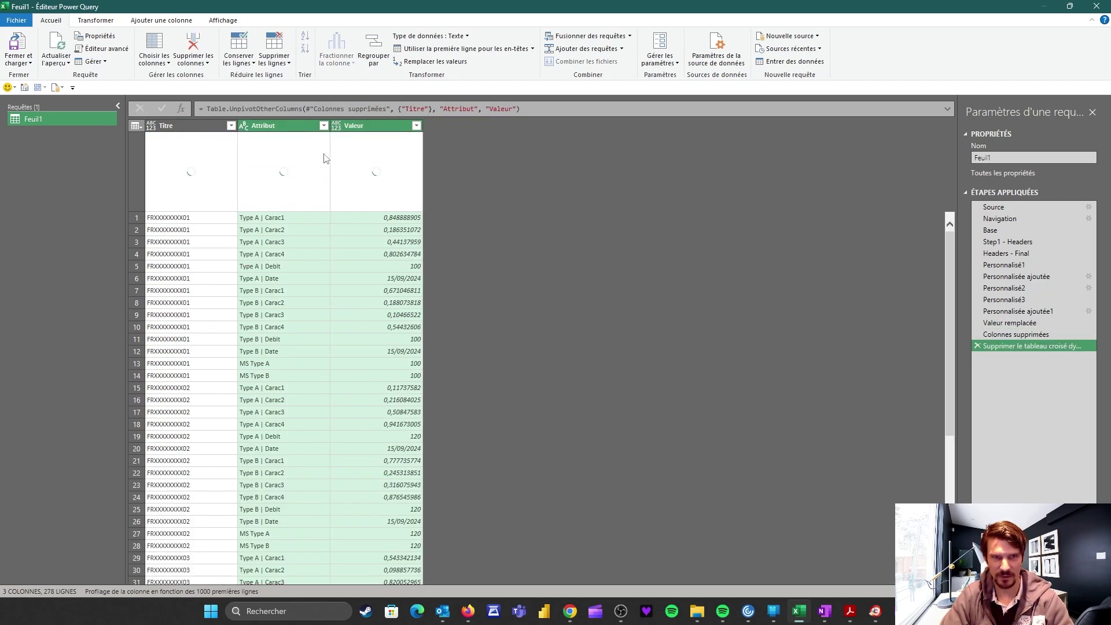
right_click(1012, 334)
click(1025, 356)
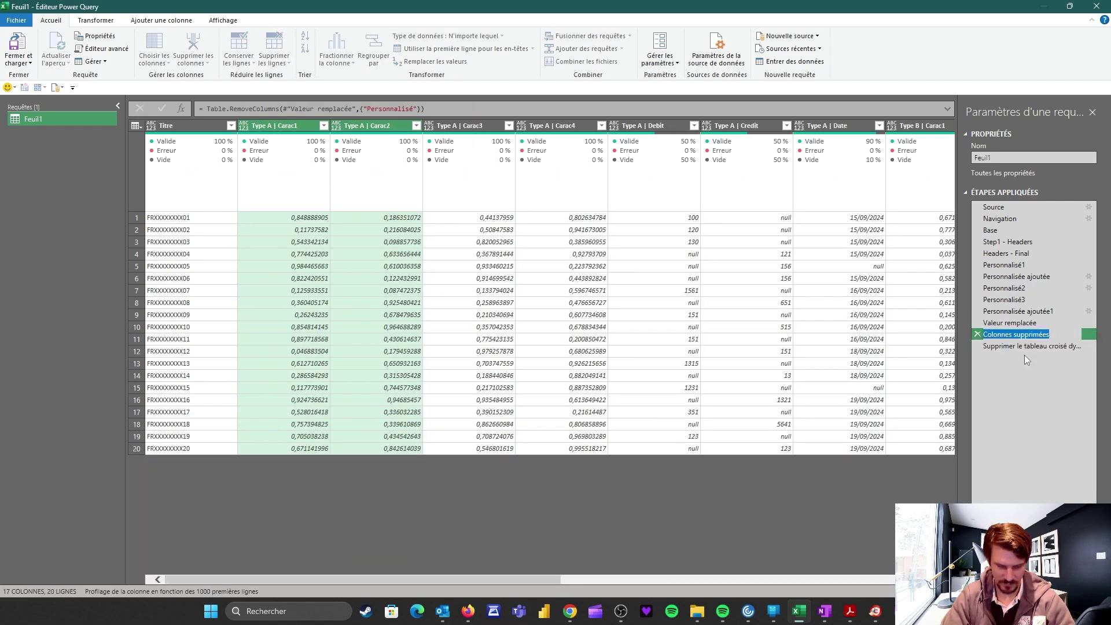
text(Final1)
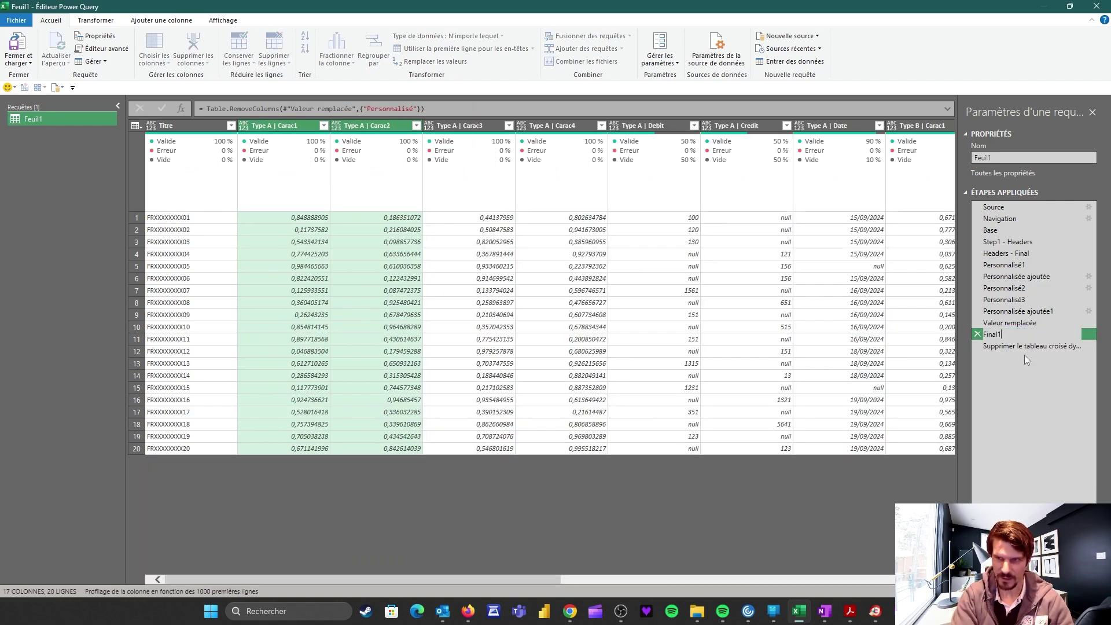
key(Return)
Step: Replace the {"Titre"} list with Table.ColumnNames(Final1) in the Table.UnpivotOtherColumns formula
click(1006, 346)
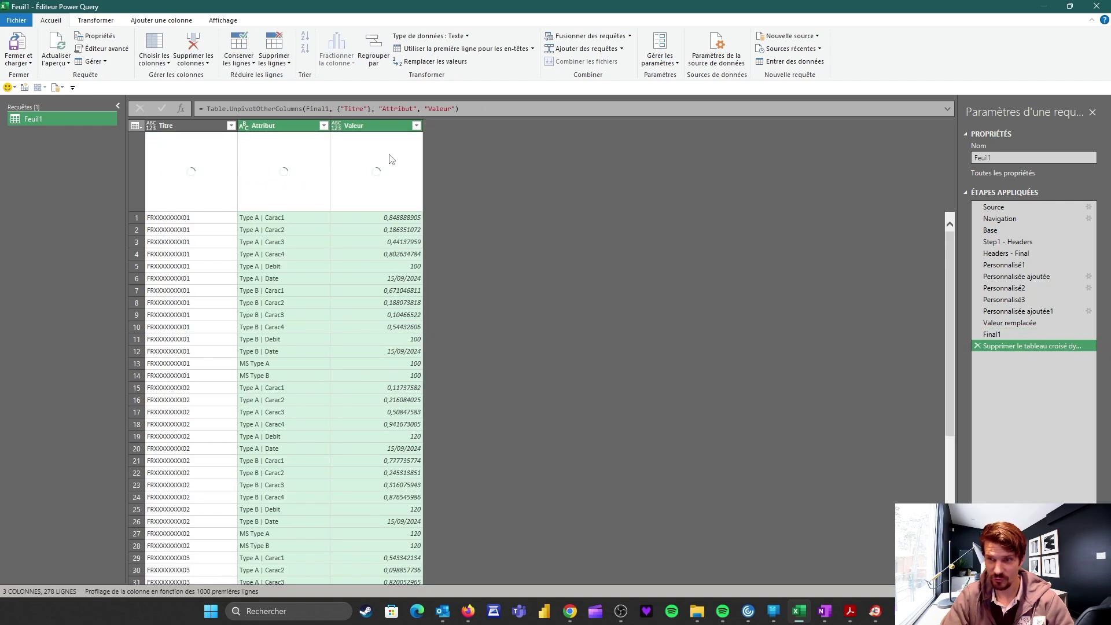
click(368, 108)
drag(368, 109, 345, 107)
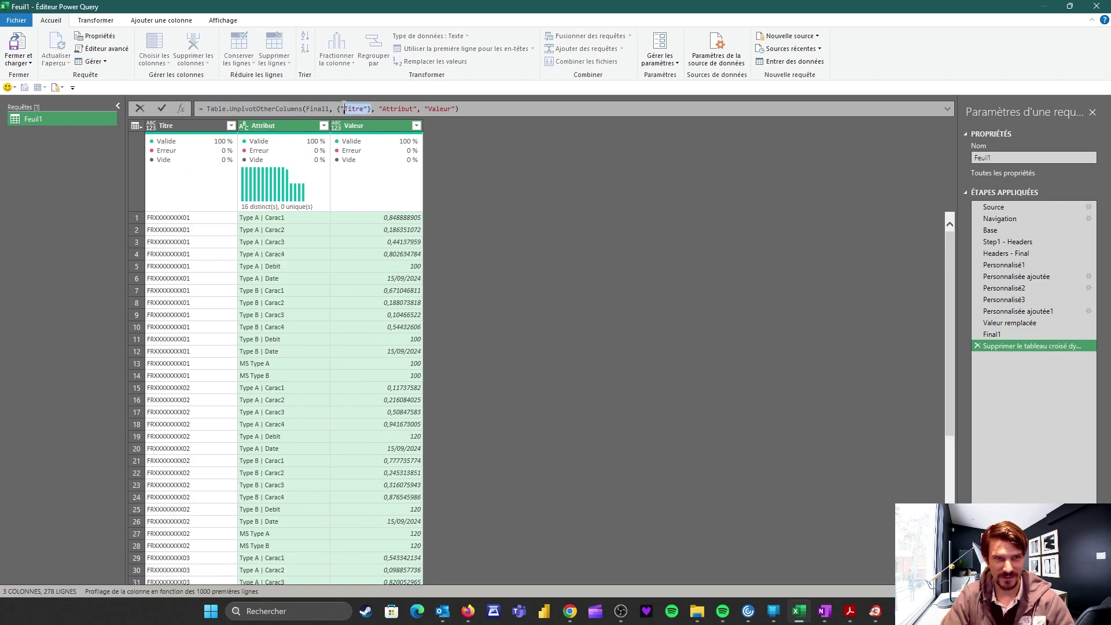
text(Table.Co)
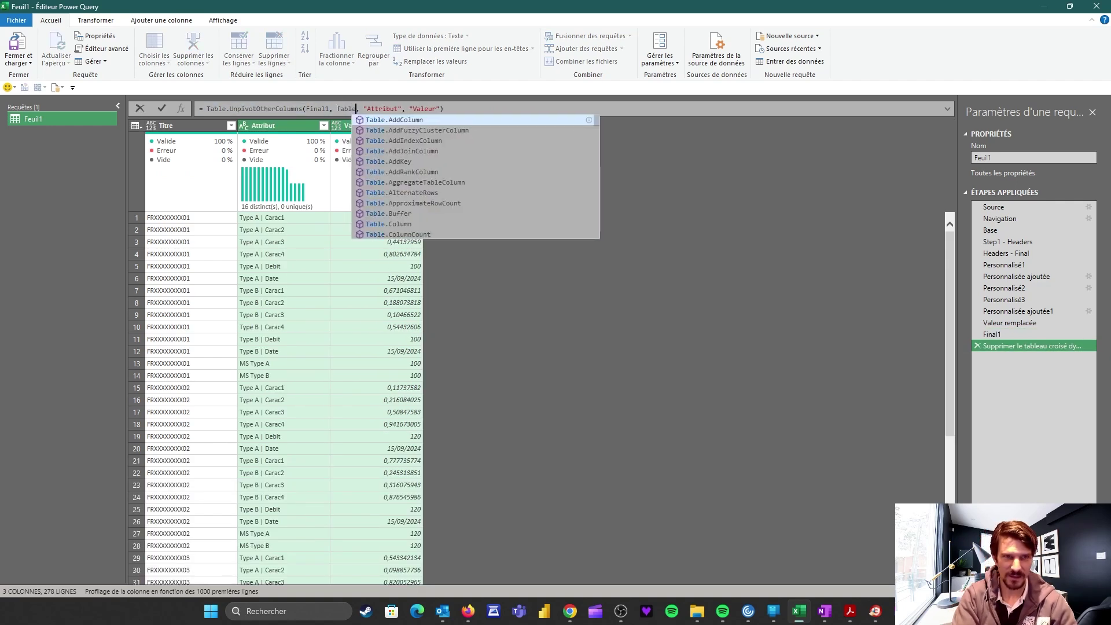
text(lumnN)
key(Tab)
text((Final1)
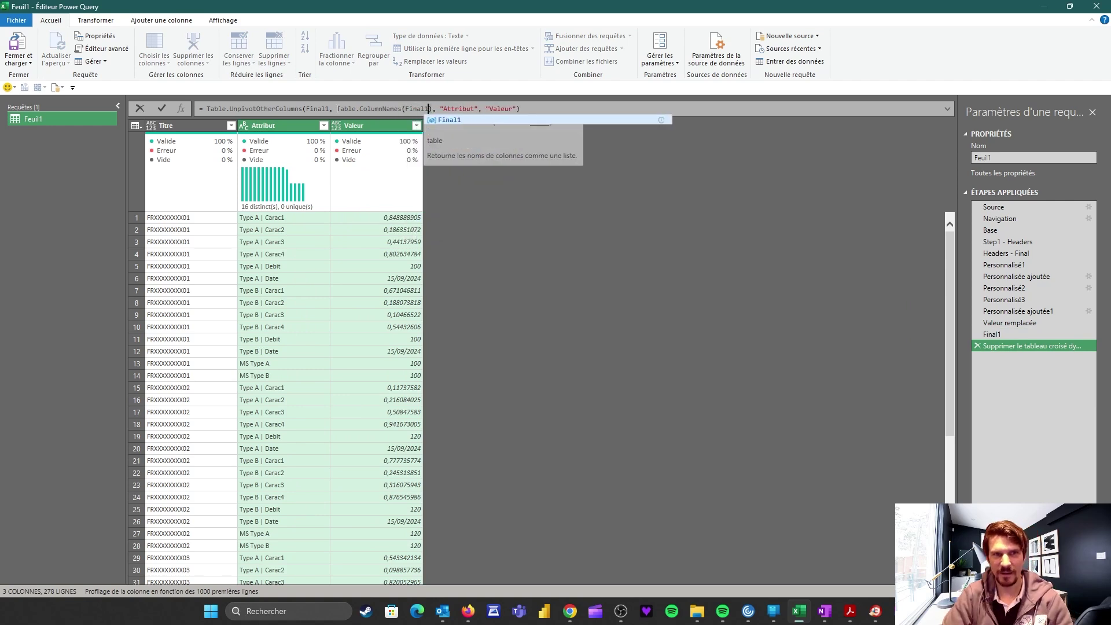
key(Return)
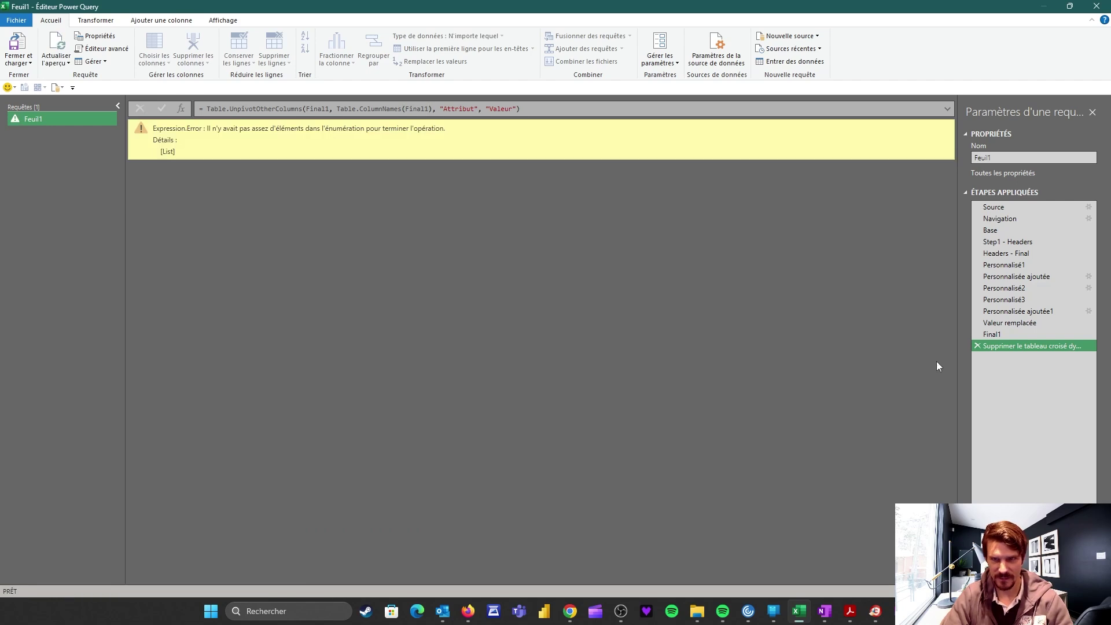
Step: Check the columns in the Final1 step and append the index {0} to Table.ColumnNames(Final1) in the unpivot formula
click(994, 334)
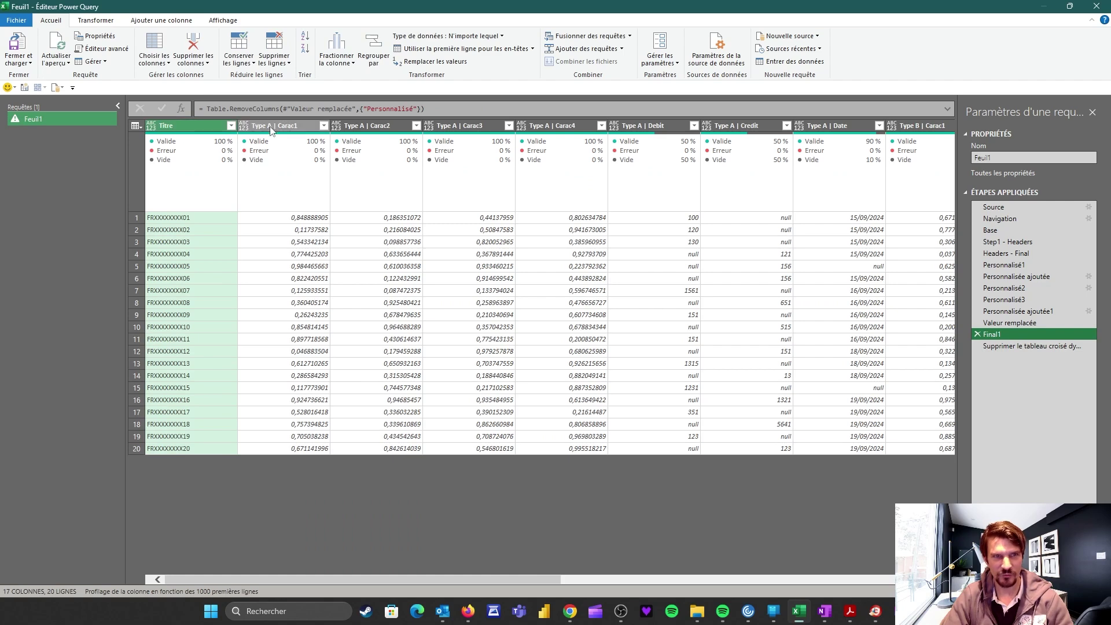
click(1010, 346)
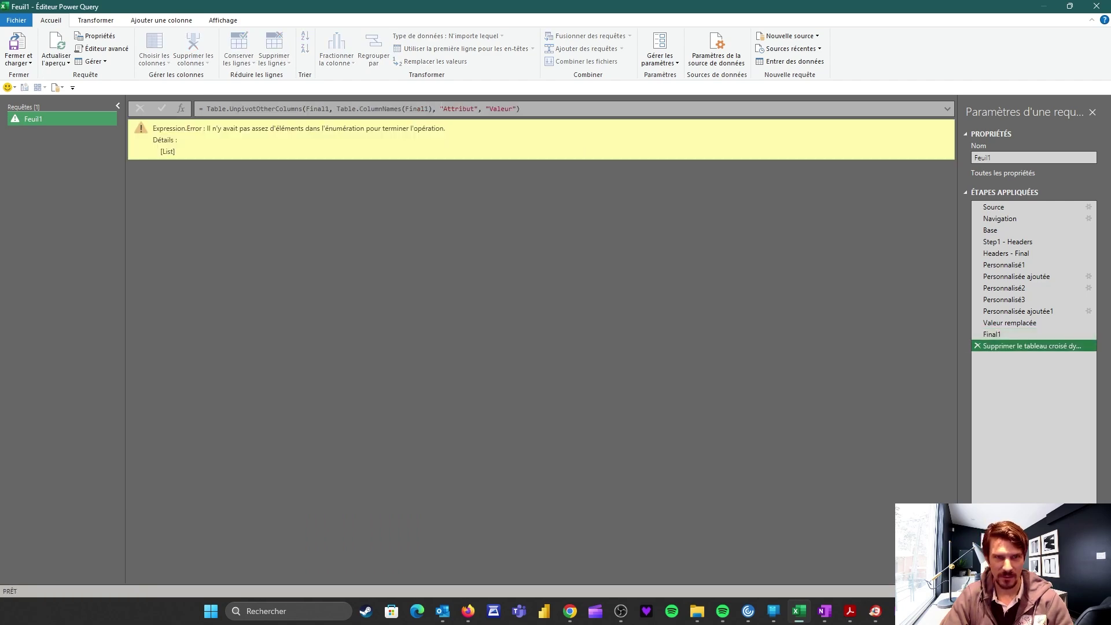
click(433, 109)
text({0})
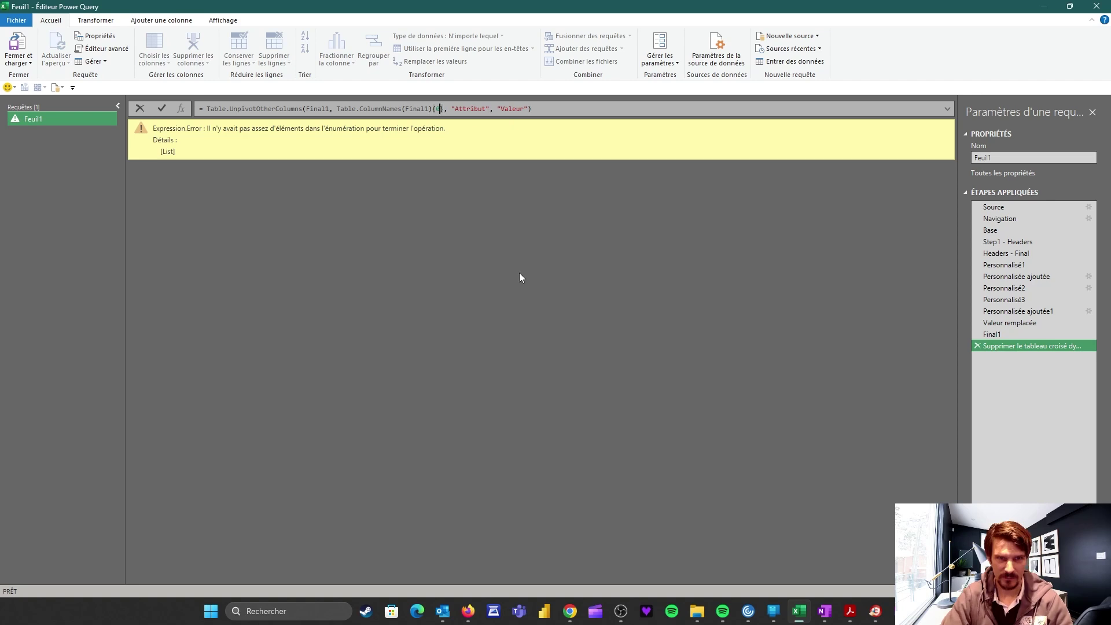
key(Return)
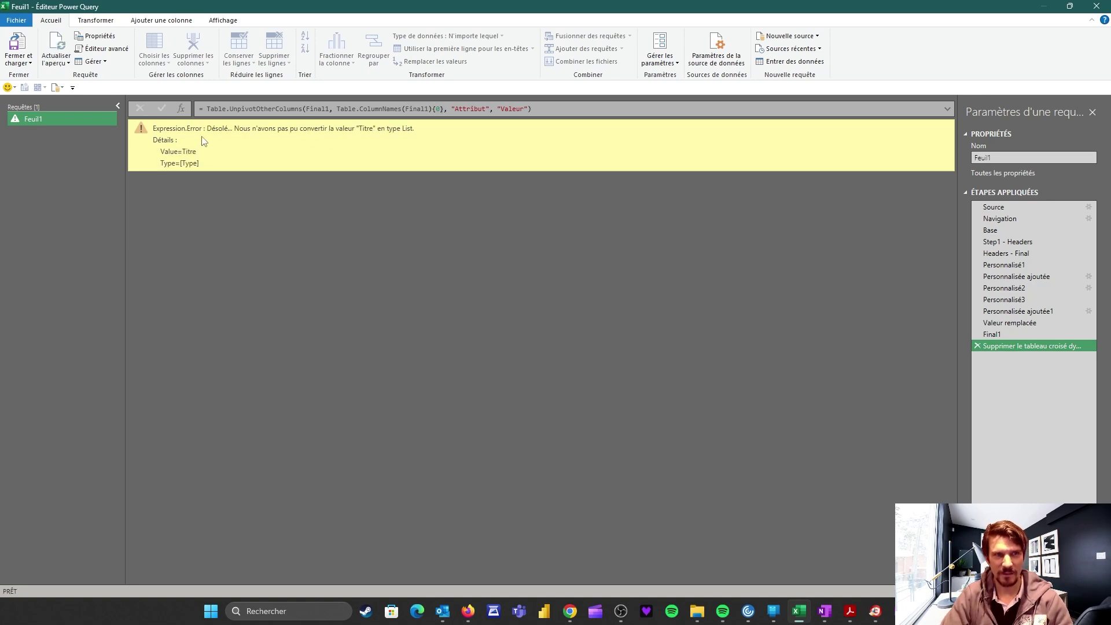
Step: Wrap Table.ColumnNames(Final1){0} in curly braces so the unpivot formula receives a list
click(337, 109)
text({0)
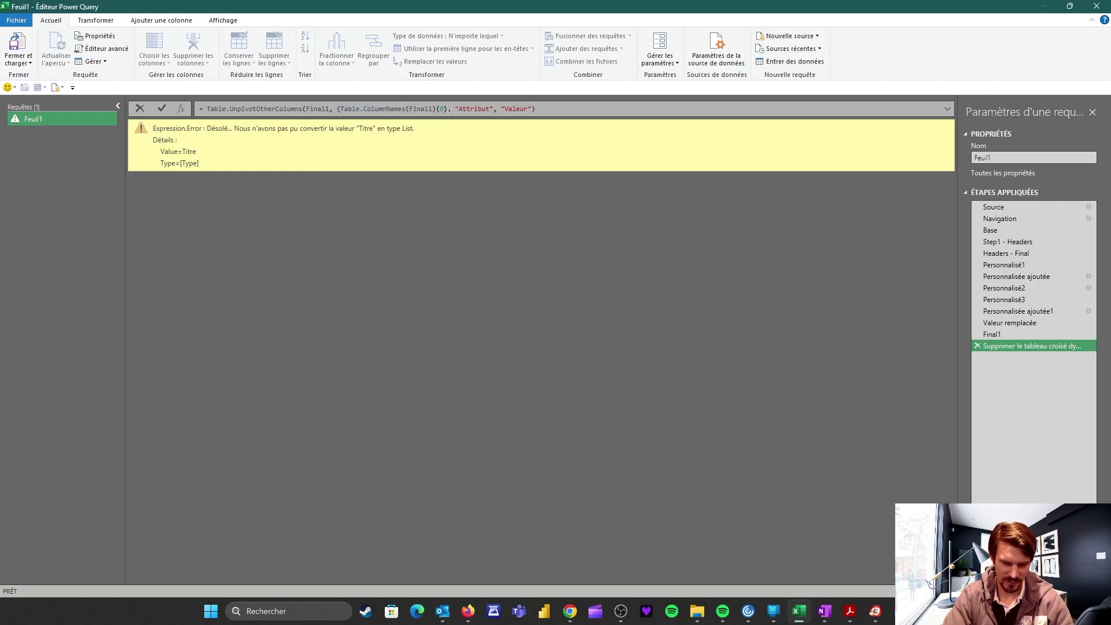
text(})
key(Return)
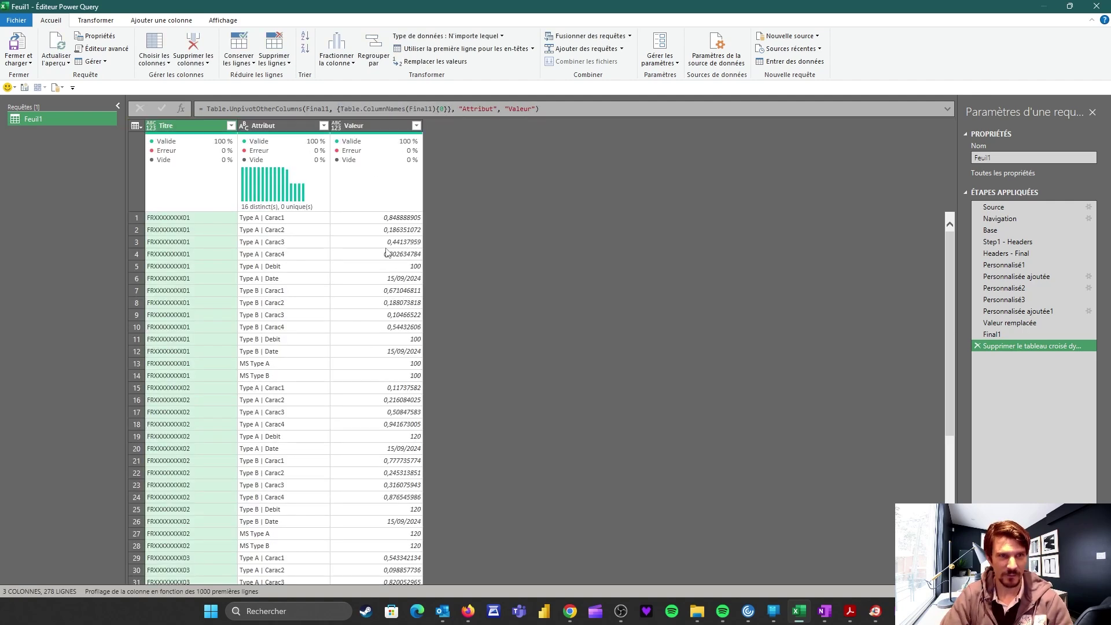
Step: Examine the {Table.ColumnNames(Final1){0}} argument of the unpivot formula against the first column of the Final1 step
click(447, 109)
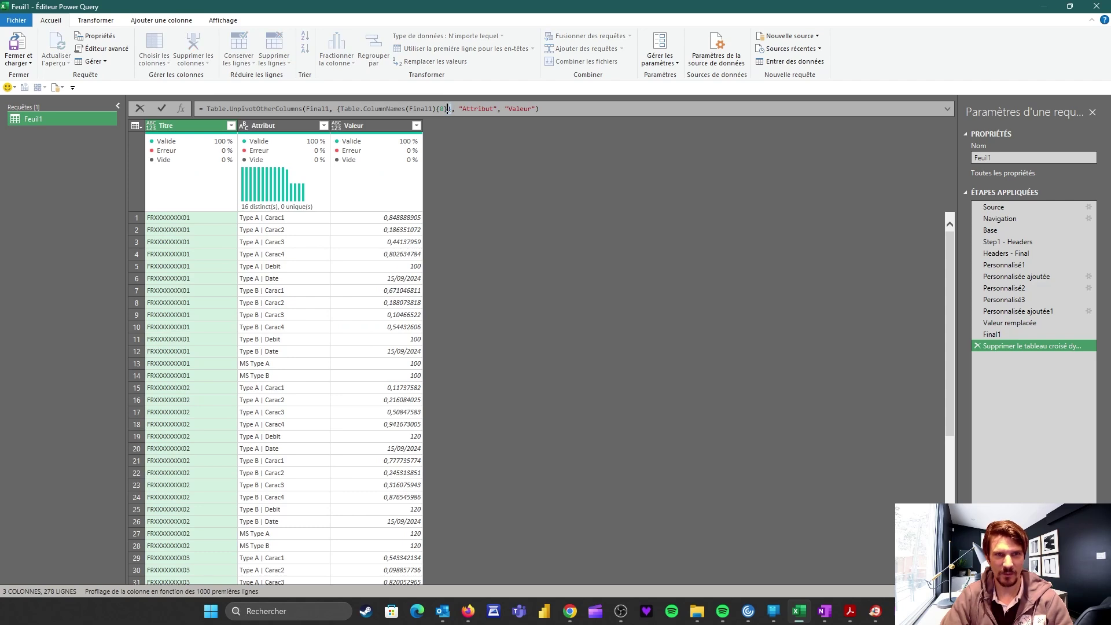
click(472, 167)
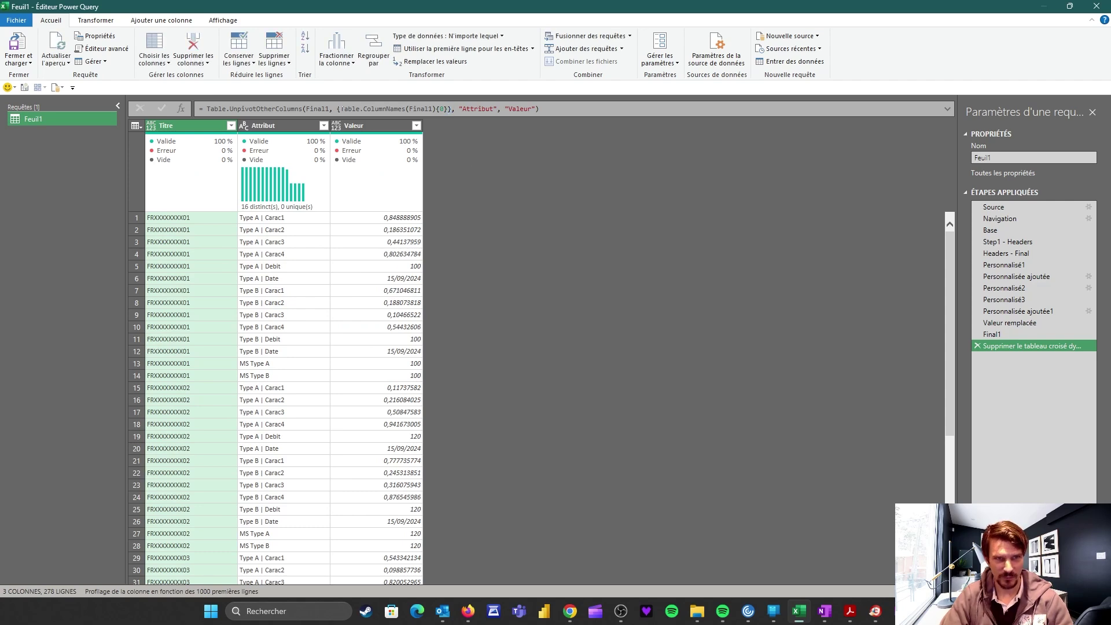
drag(341, 109, 449, 109)
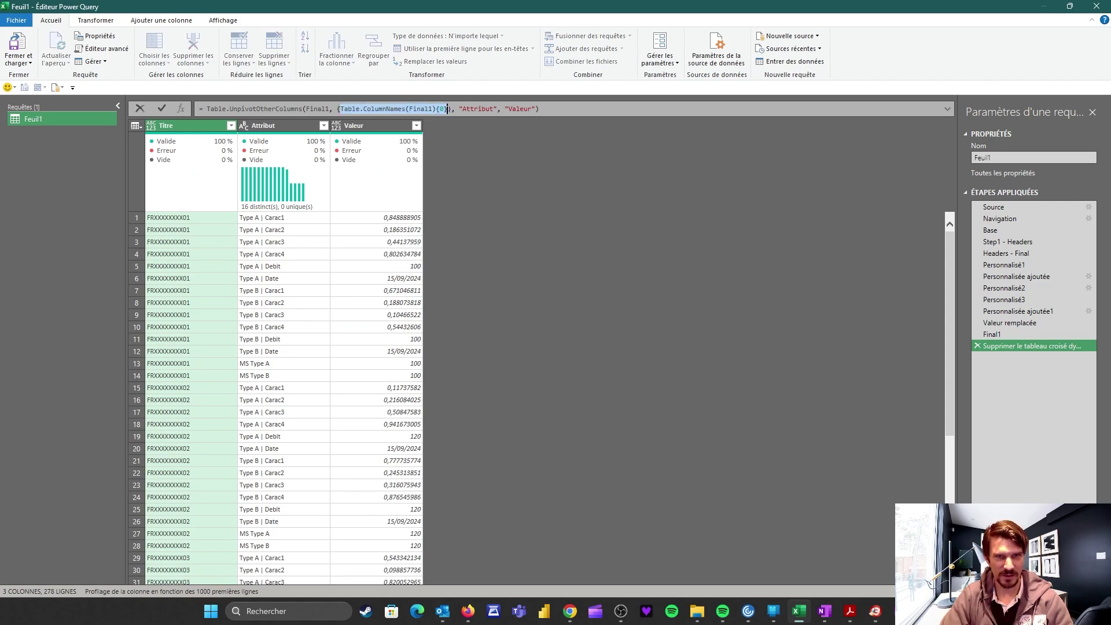
click(992, 334)
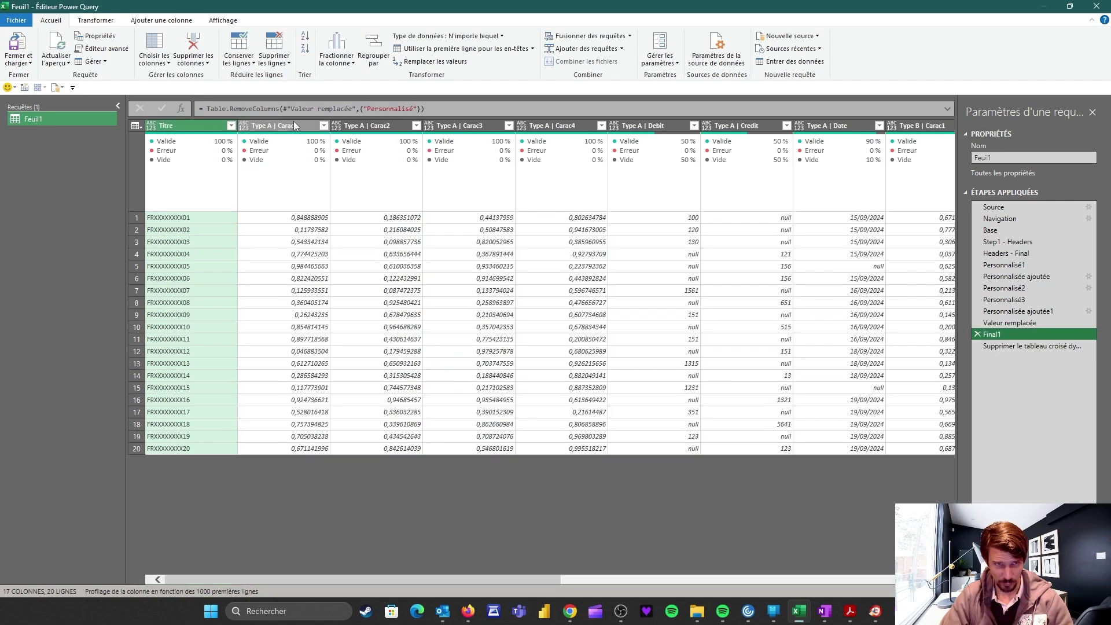
click(987, 346)
click(441, 109)
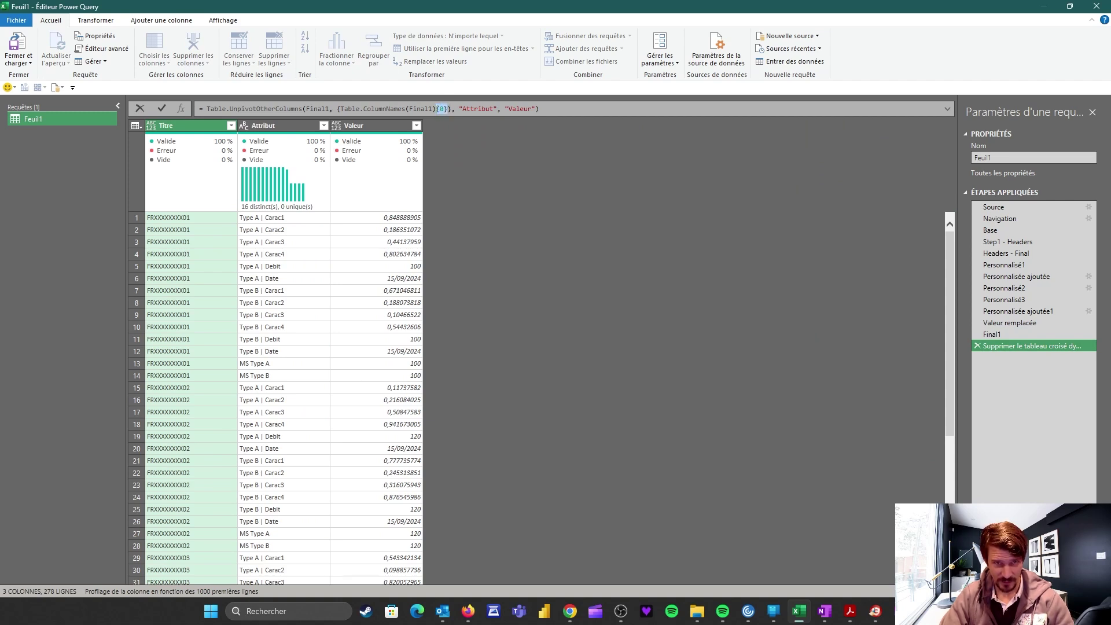
drag(337, 109, 451, 109)
click(501, 199)
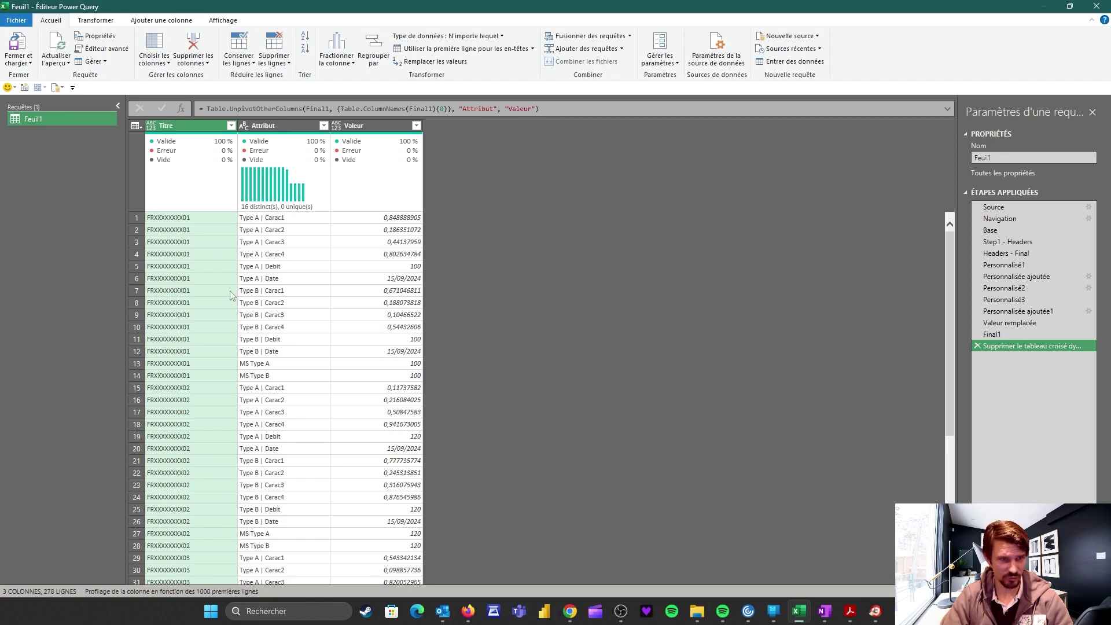
Step: Close and load the Feuil1 query into the worksheet and look through the unpivoted table's rows
click(19, 62)
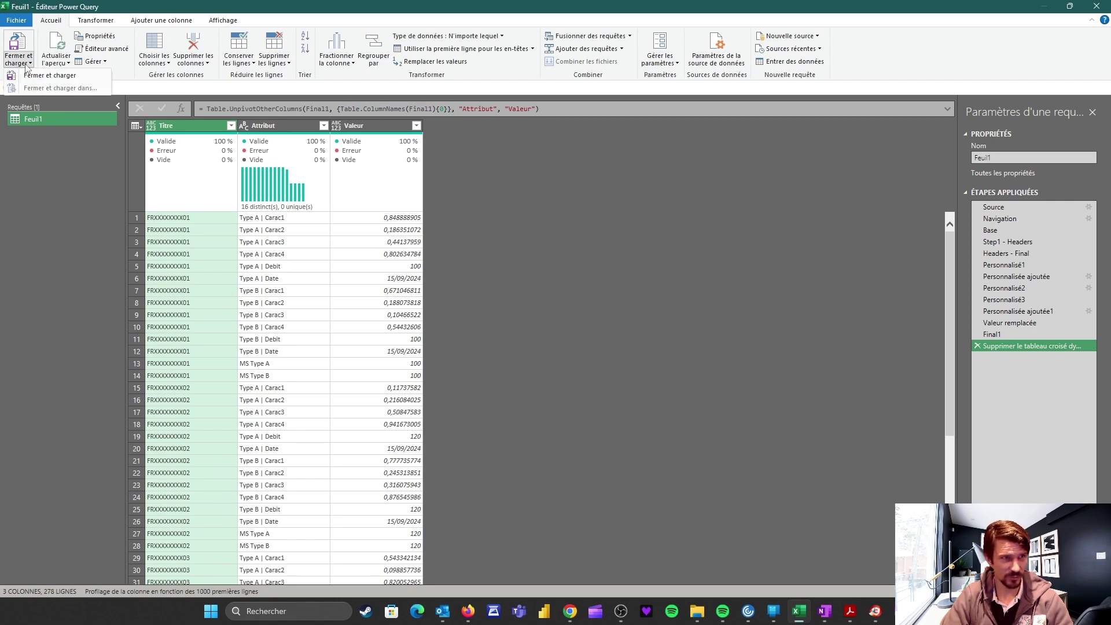
click(46, 77)
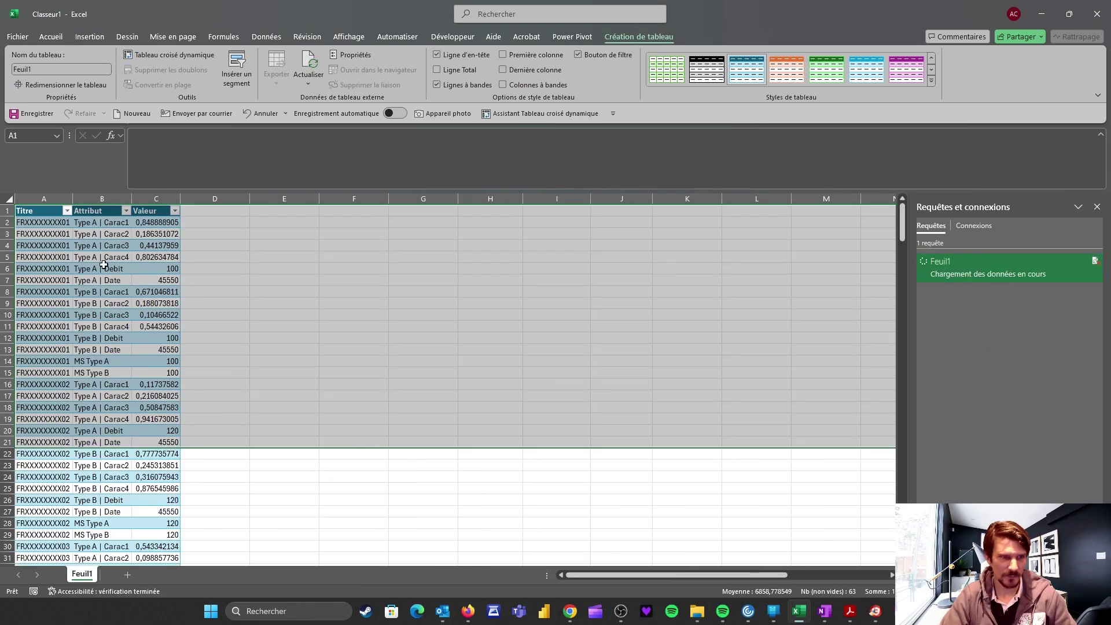
click(59, 269)
scroll(133, 339, down, 8)
scroll(152, 350, up, 8)
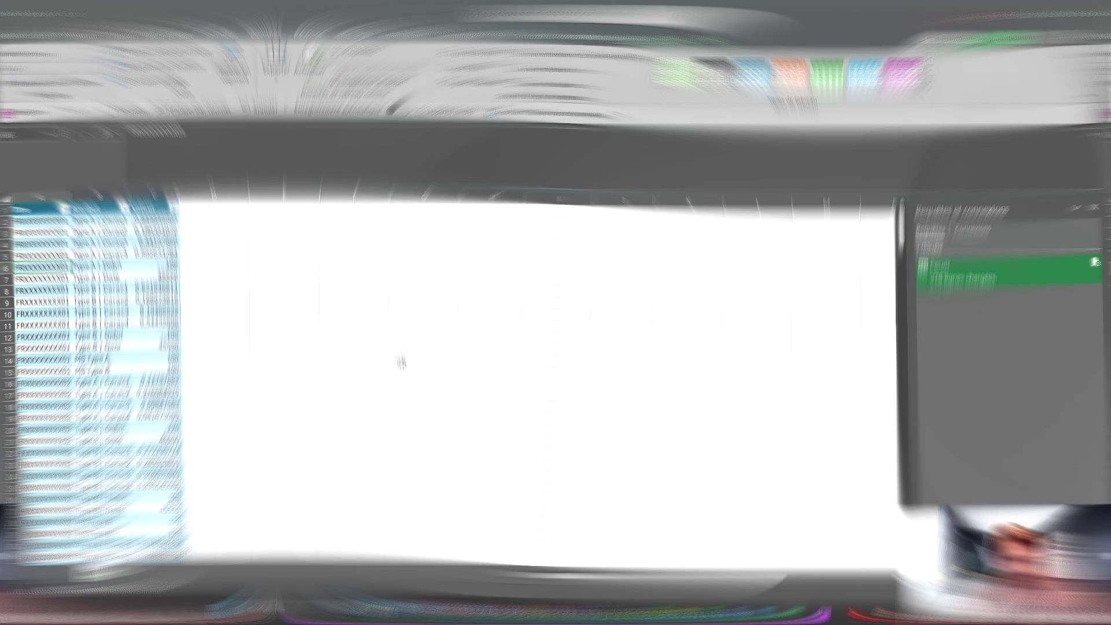